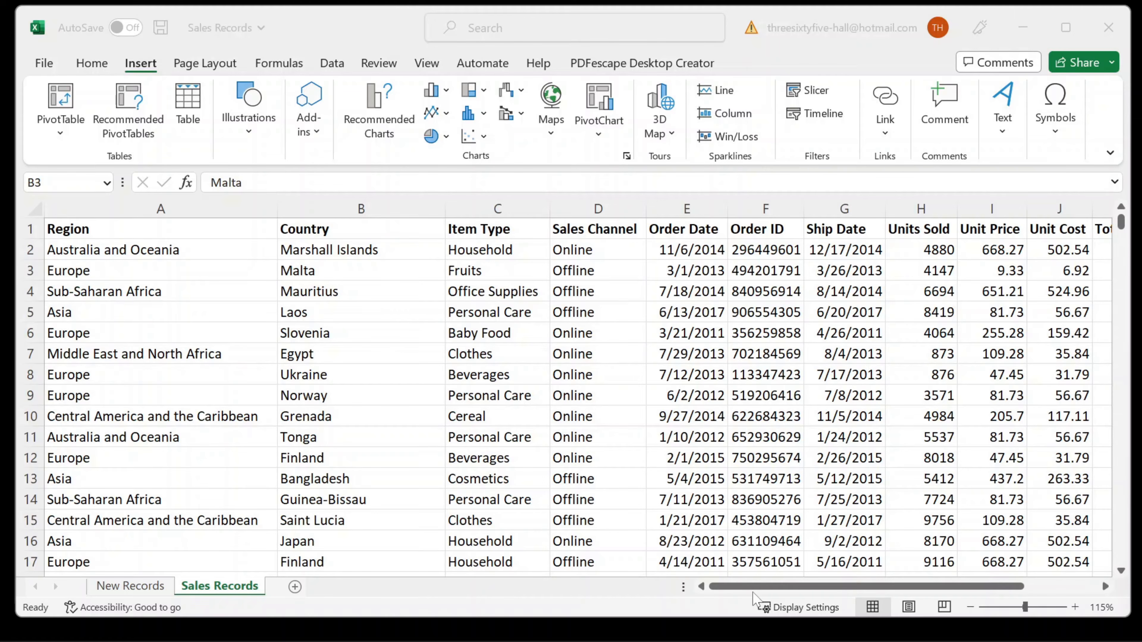
Step: Create a PivotTable on a new worksheet from Sales Records range A1:M840 and move its sheet after Sales Records
{"action": "left_click_drag", "start_coordinate": [757, 587], "coordinate": [950, 582]}
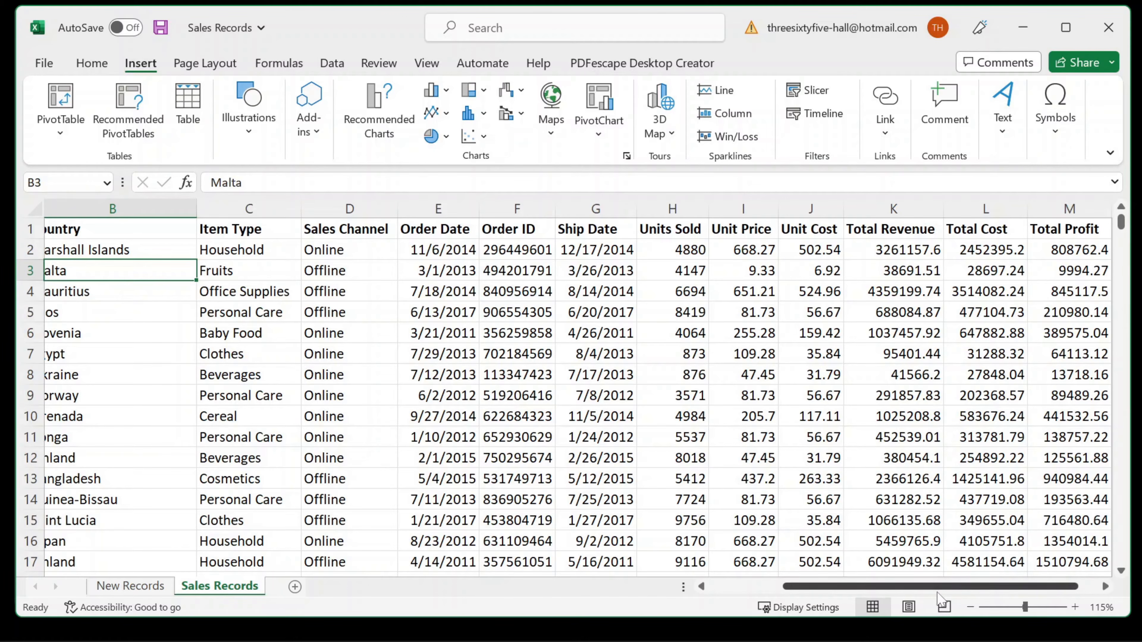
{"action": "left_click_drag", "start_coordinate": [936, 593], "coordinate": [861, 592]}
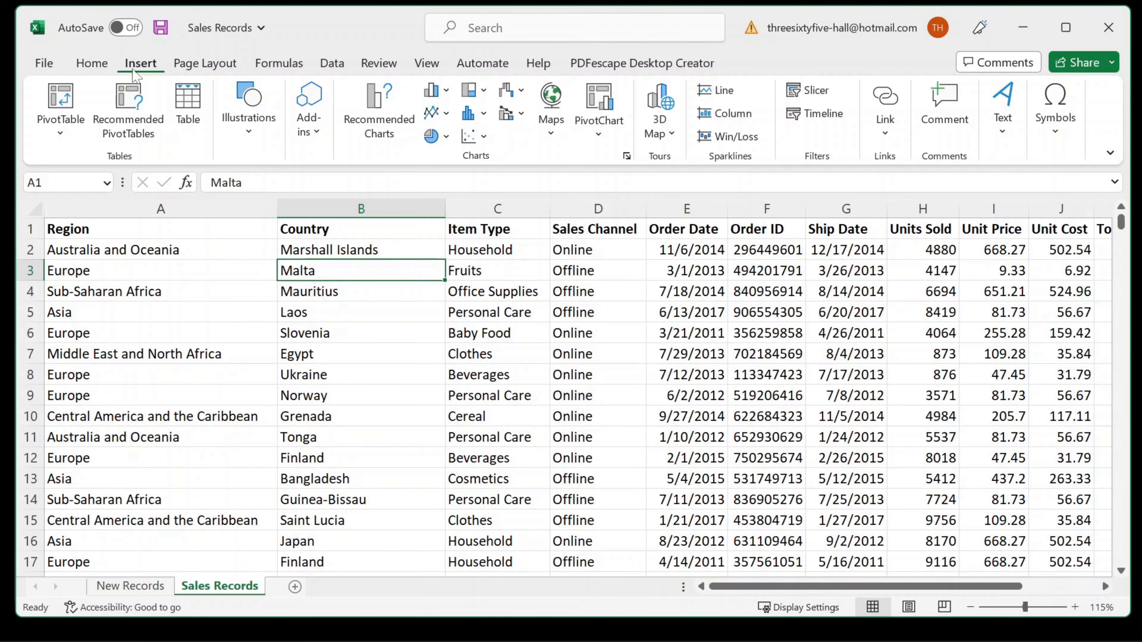
{"action": "left_click", "coordinate": [63, 99]}
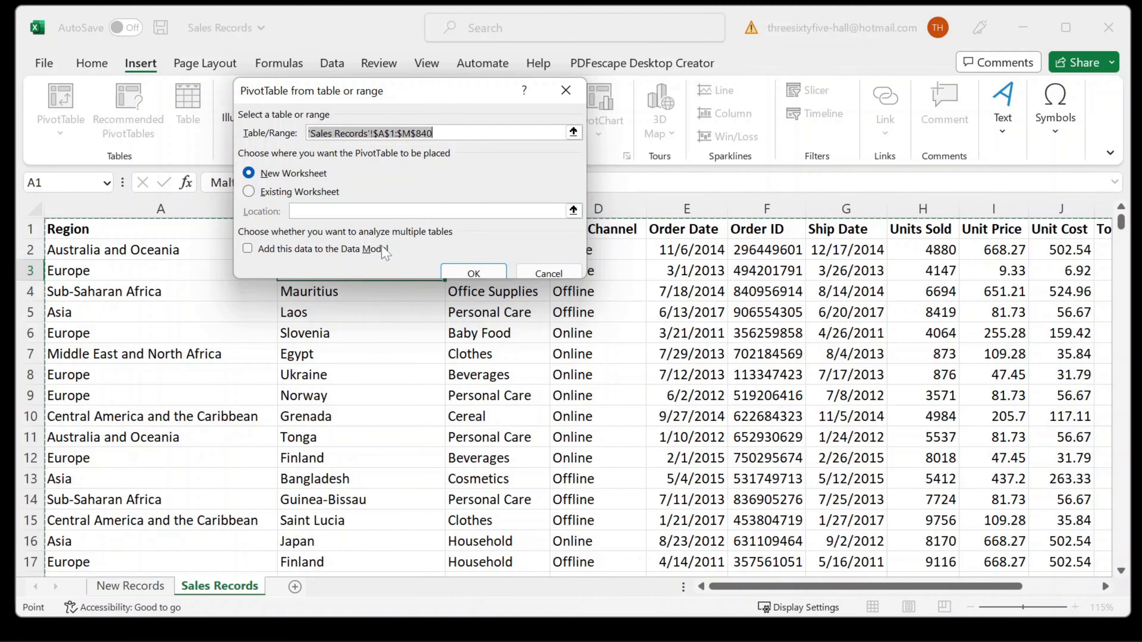
{"action": "left_click", "coordinate": [488, 275]}
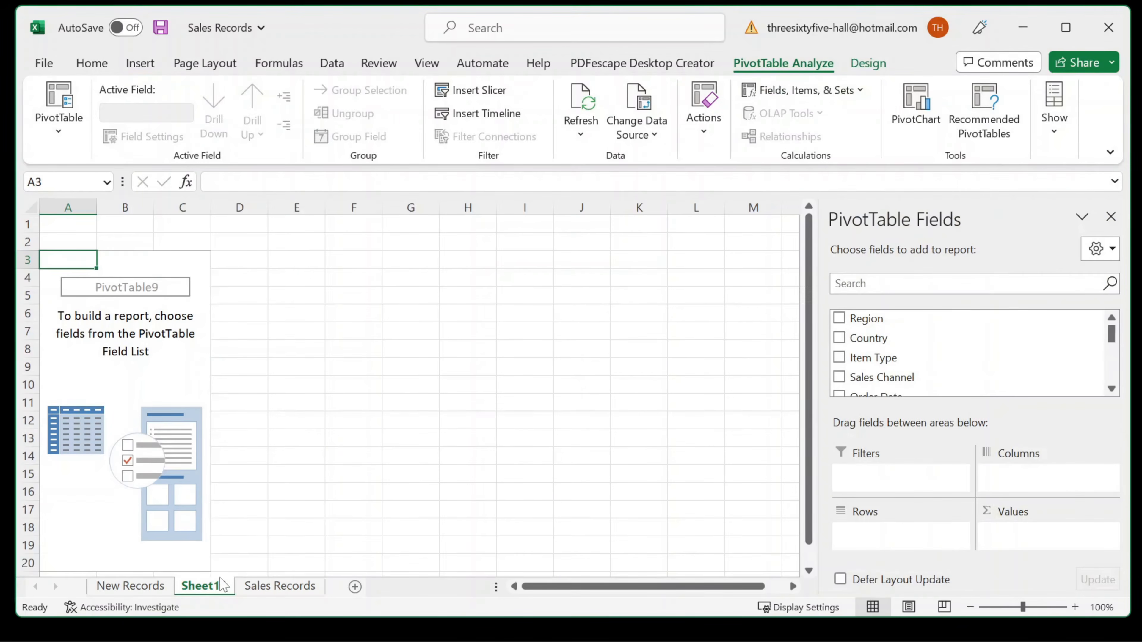
{"action": "left_click_drag", "start_coordinate": [336, 588], "coordinate": [333, 587]}
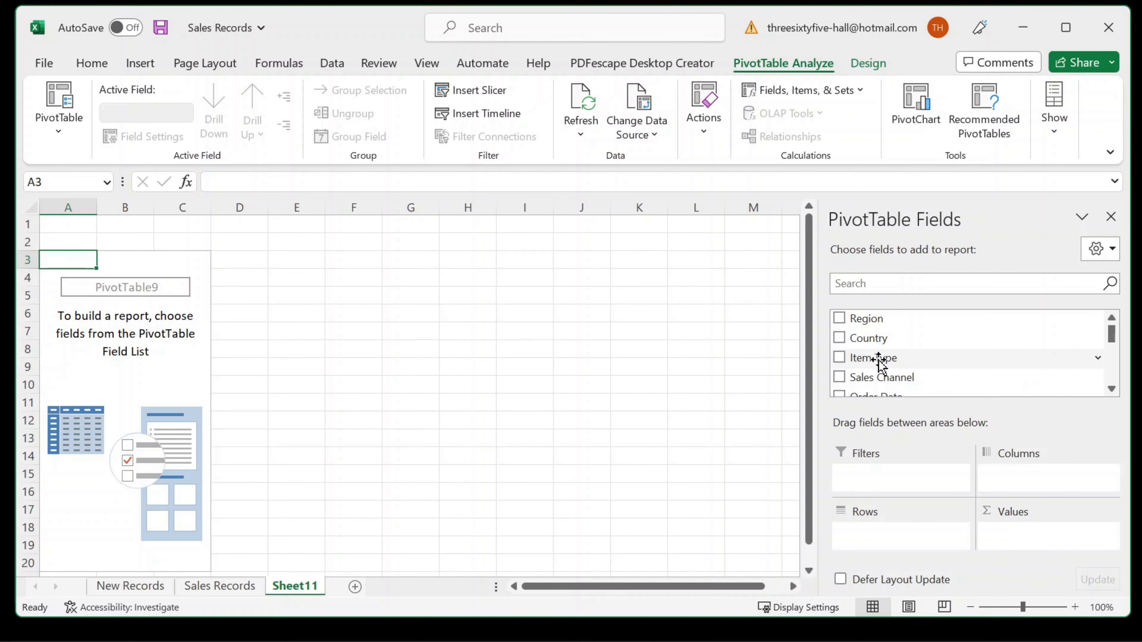
Step: Lay out the PivotTable with Item Type as rows, Sales Channel as columns and the sum of Total Profit as values
{"action": "left_click_drag", "start_coordinate": [868, 360], "coordinate": [888, 547]}
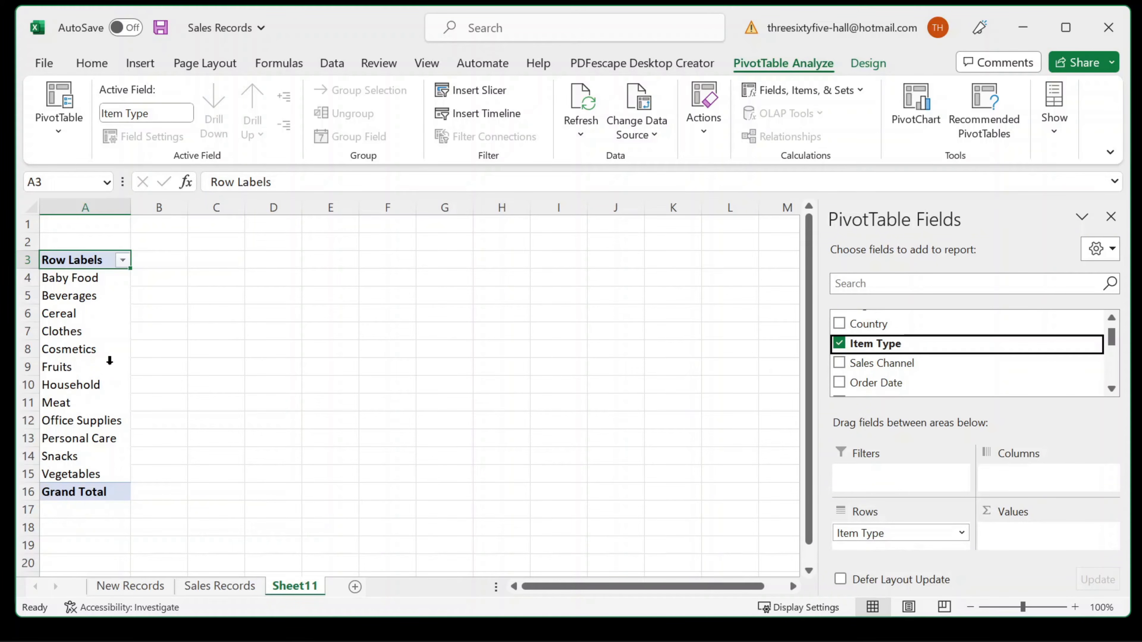
{"action": "left_click_drag", "start_coordinate": [887, 364], "coordinate": [1034, 476]}
{"action": "scroll", "coordinate": [924, 364], "scroll_direction": "down", "scroll_amount": 5}
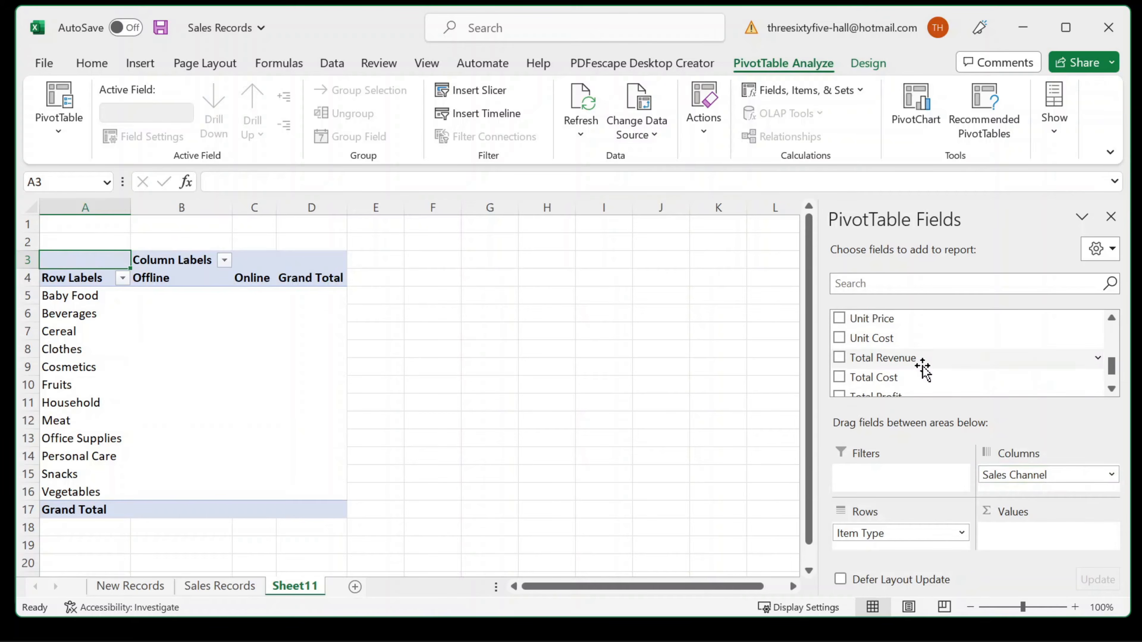
{"action": "left_click_drag", "start_coordinate": [890, 365], "coordinate": [1029, 535]}
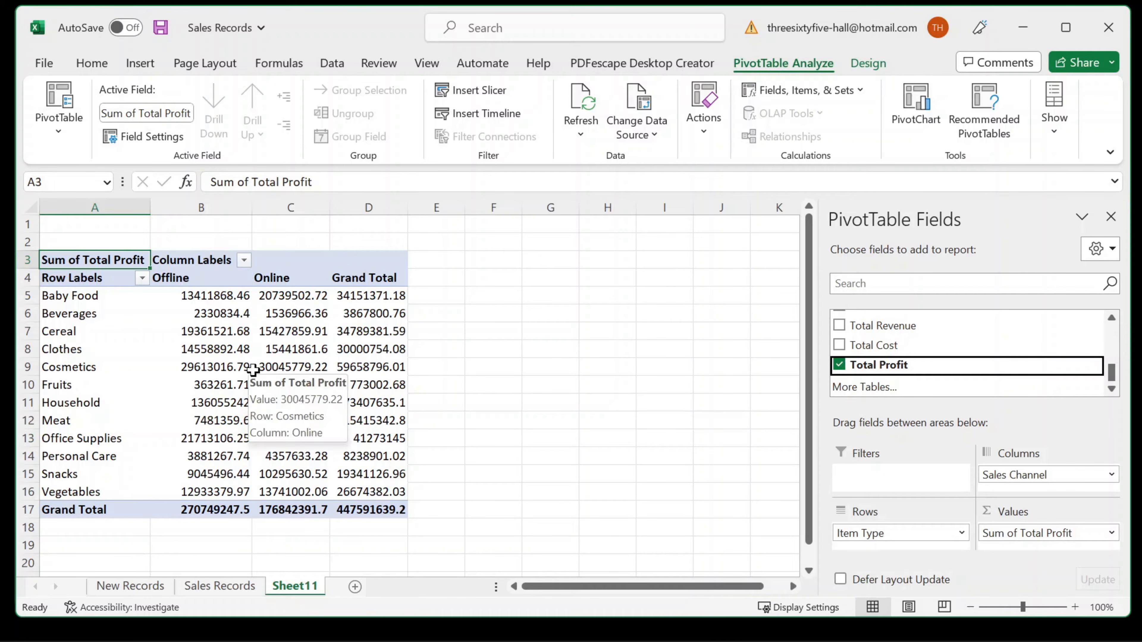
Step: Copy the PivotTable body A5:D16 and paste it as values only starting at cell F5
{"action": "left_click_drag", "start_coordinate": [75, 297], "coordinate": [360, 492]}
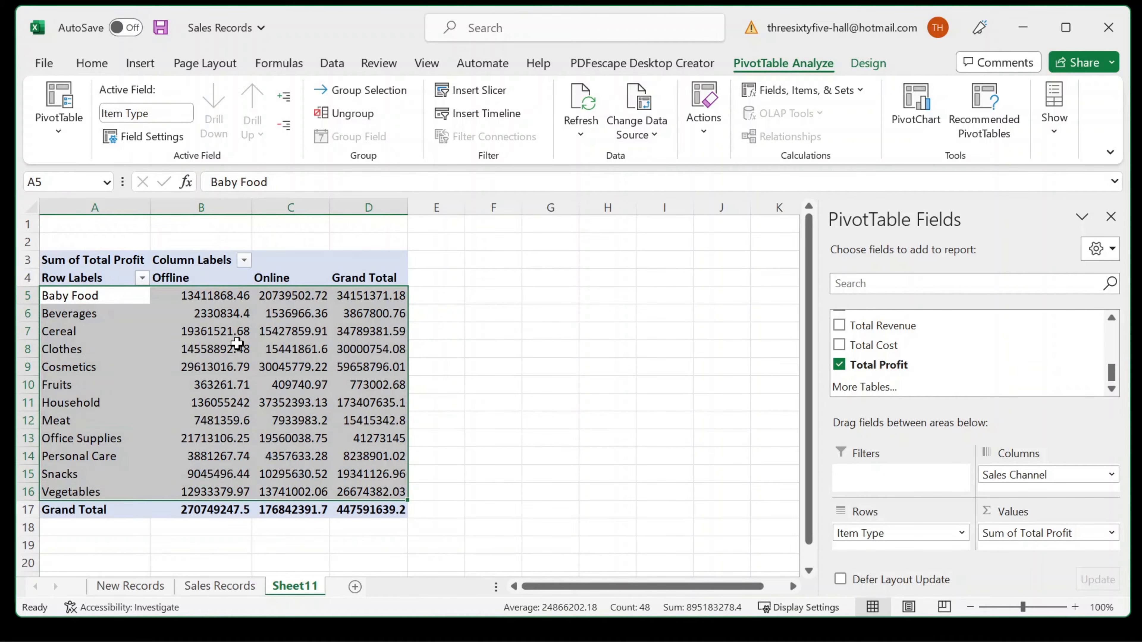
{"action": "right_click", "coordinate": [225, 322]}
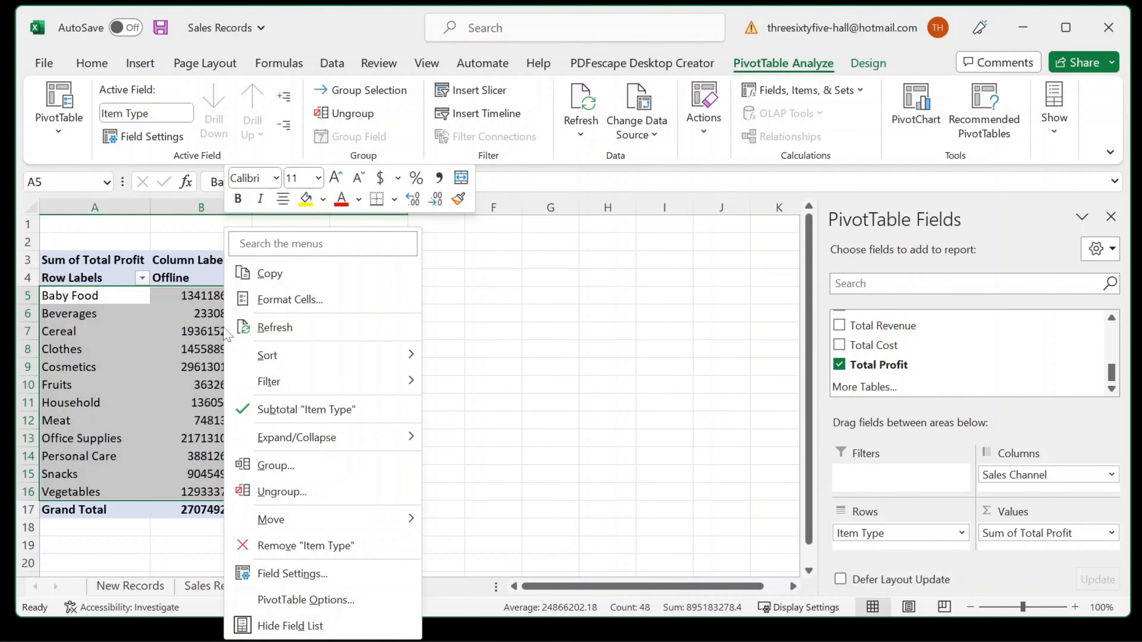
{"action": "left_click", "coordinate": [276, 274]}
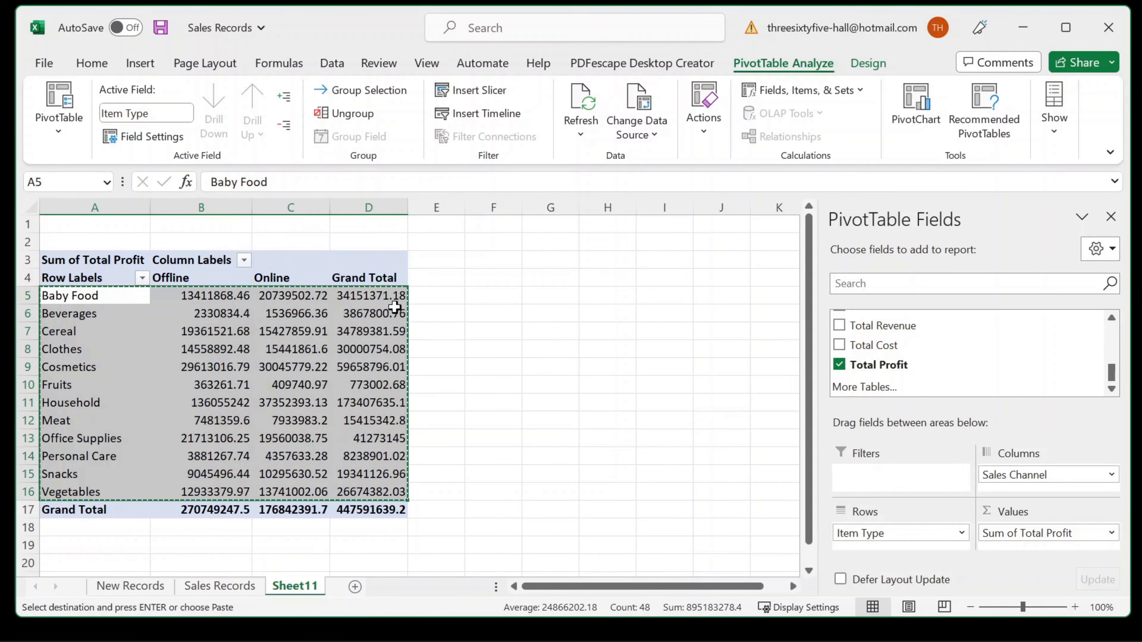
{"action": "right_click", "coordinate": [478, 297]}
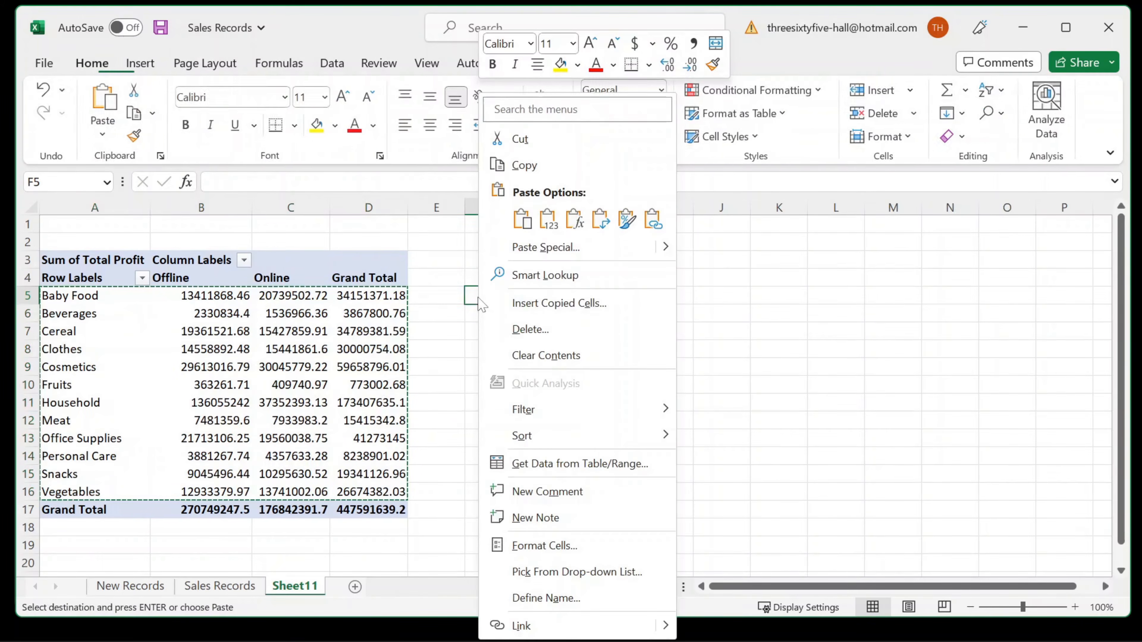
{"action": "left_click", "coordinate": [544, 247]}
{"action": "left_click", "coordinate": [388, 214]}
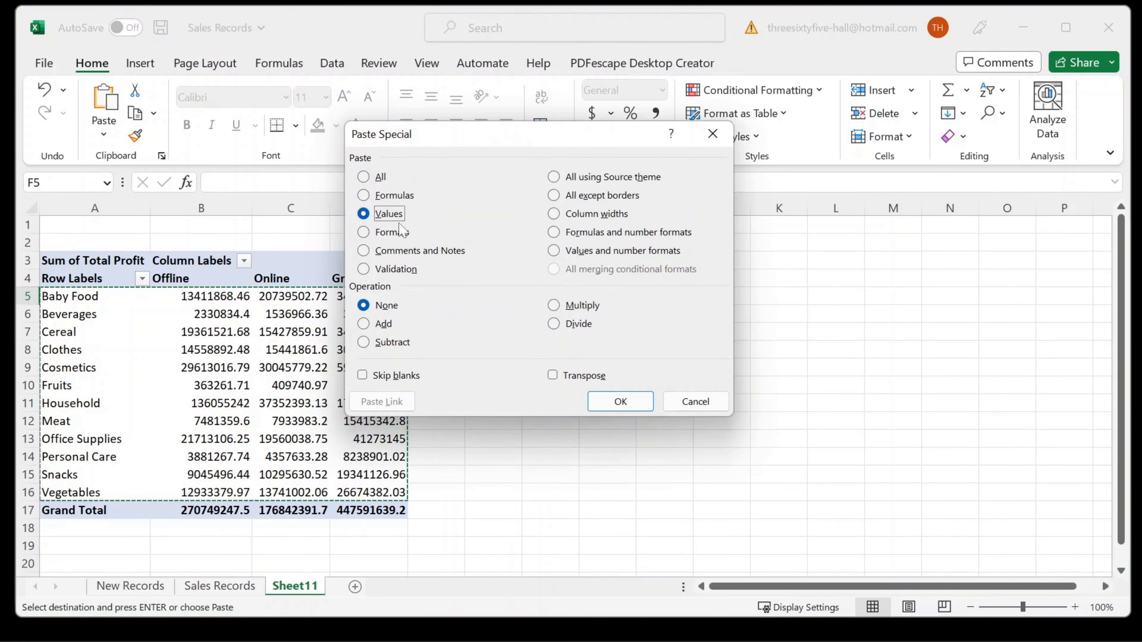
{"action": "left_click", "coordinate": [621, 401]}
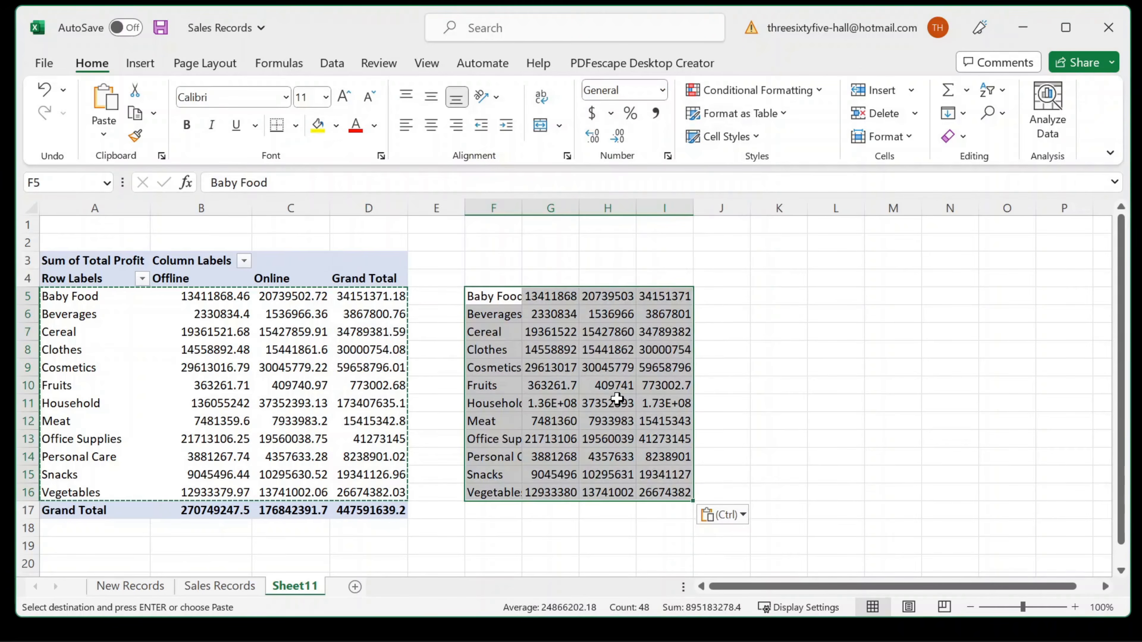
Step: Autofit the widths of columns F to I to the pasted data and clear the copy selection
{"action": "left_click", "coordinate": [503, 206]}
{"action": "left_click_drag", "start_coordinate": [504, 206], "coordinate": [690, 207]}
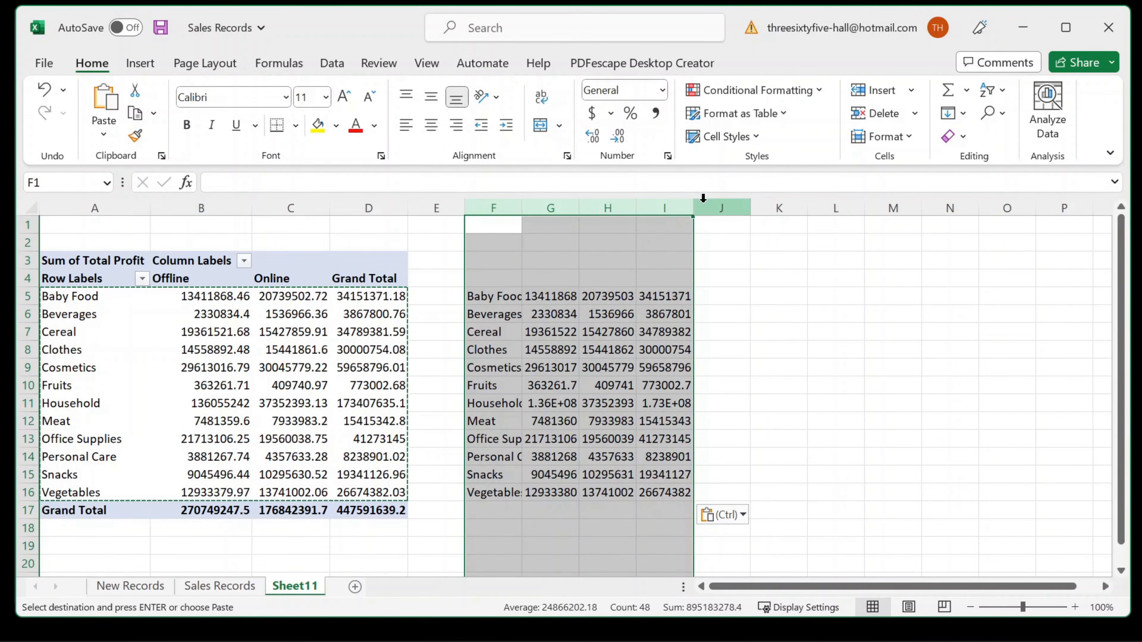
{"action": "double_click", "coordinate": [694, 208]}
{"action": "left_click", "coordinate": [595, 332]}
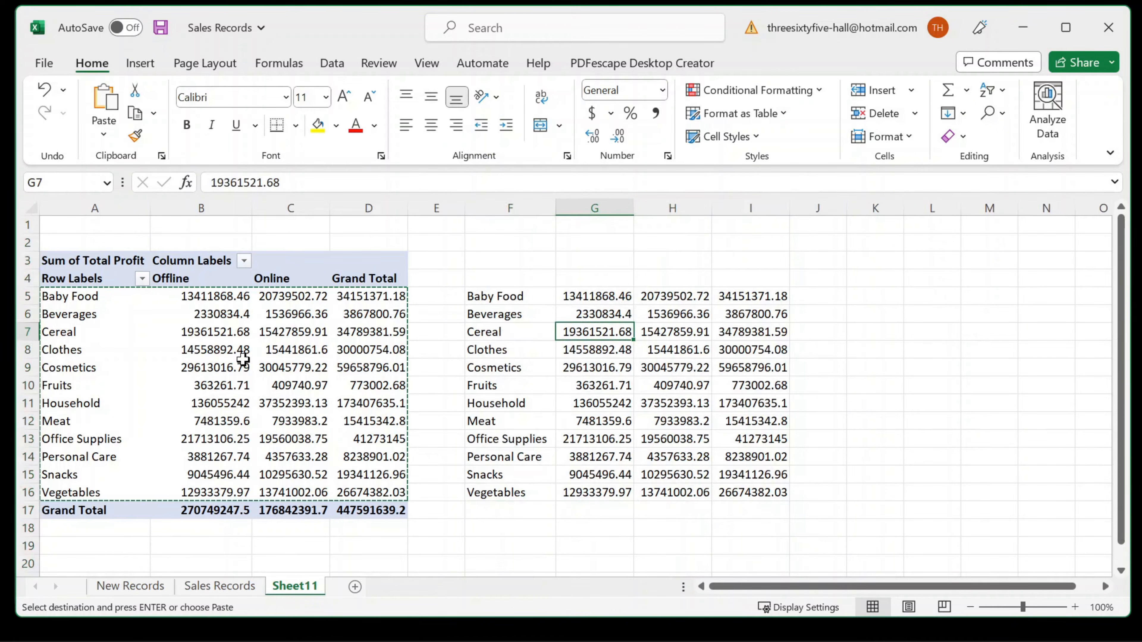
{"action": "key", "text": "Escape"}
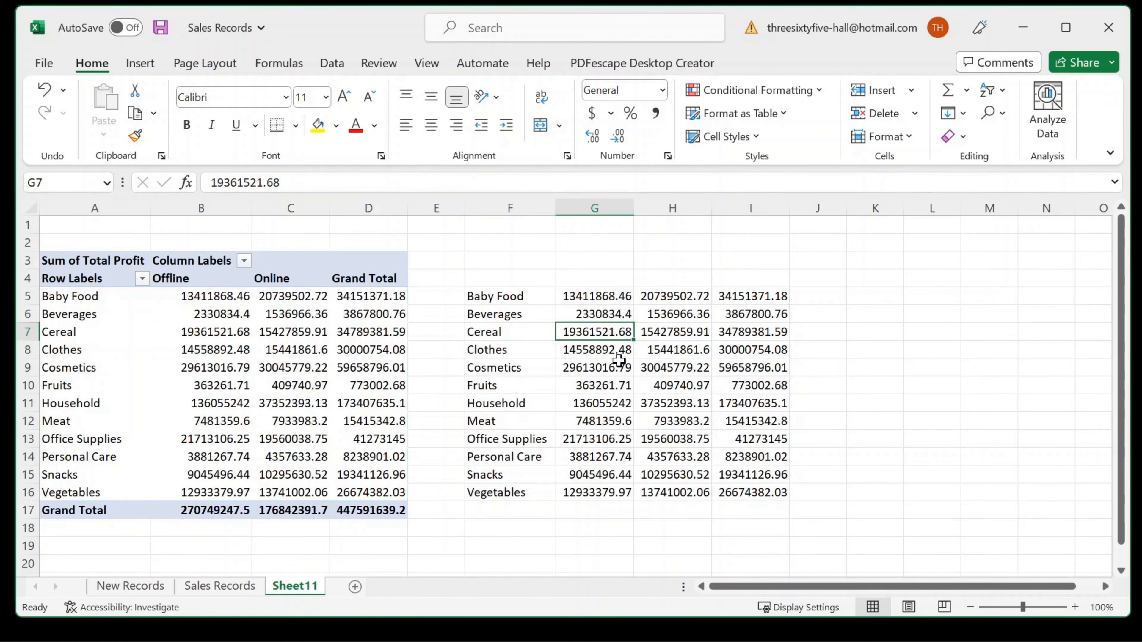
Step: Compare the pasted values with the PivotTable, and review the New Records and Sales Records sheets
{"action": "left_click_drag", "start_coordinate": [594, 296], "coordinate": [757, 492]}
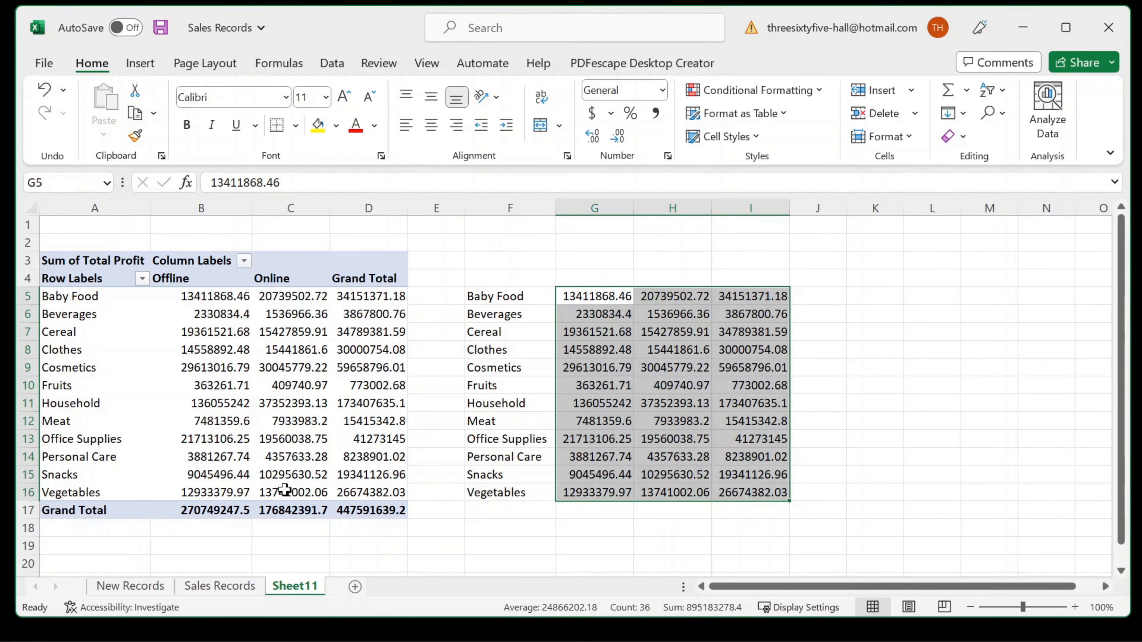
{"action": "left_click", "coordinate": [241, 372]}
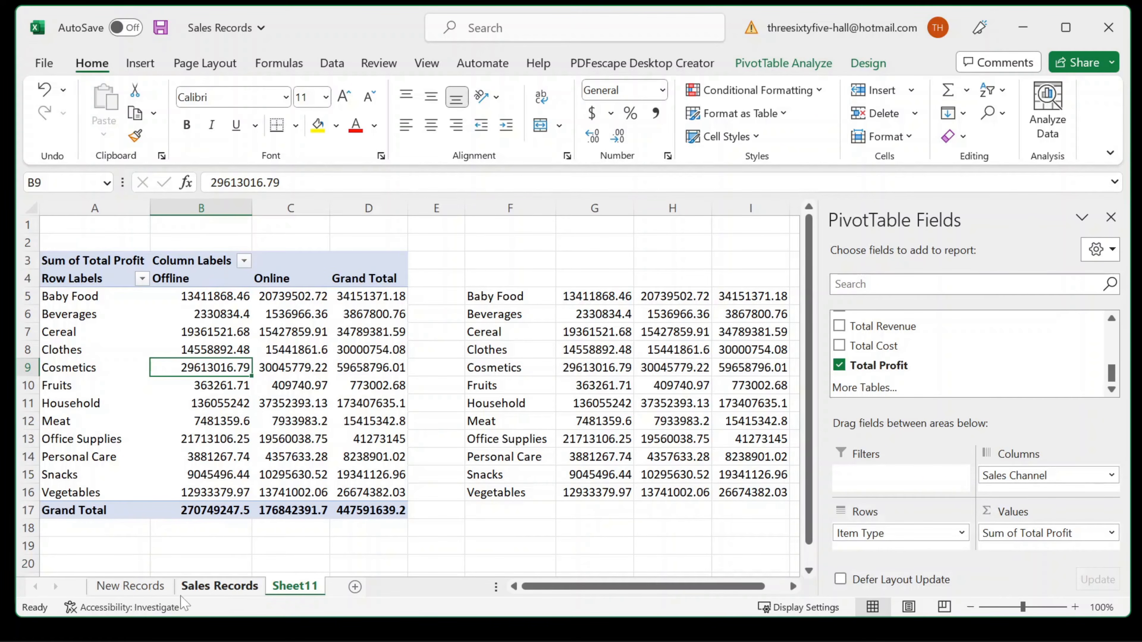
{"action": "left_click", "coordinate": [130, 586]}
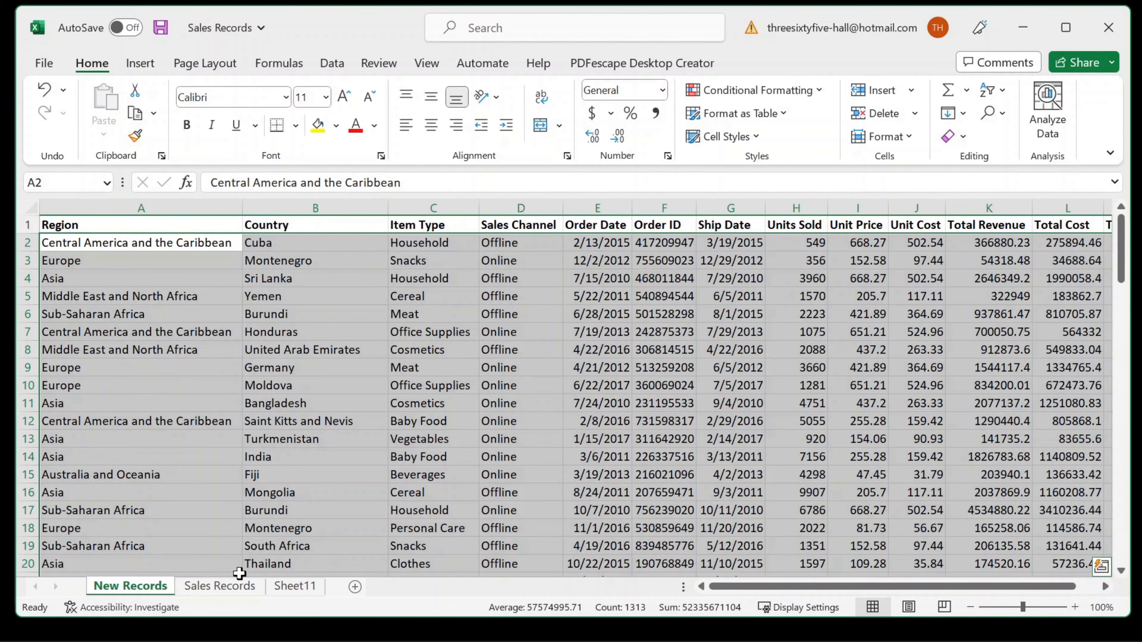
{"action": "left_click", "coordinate": [225, 587]}
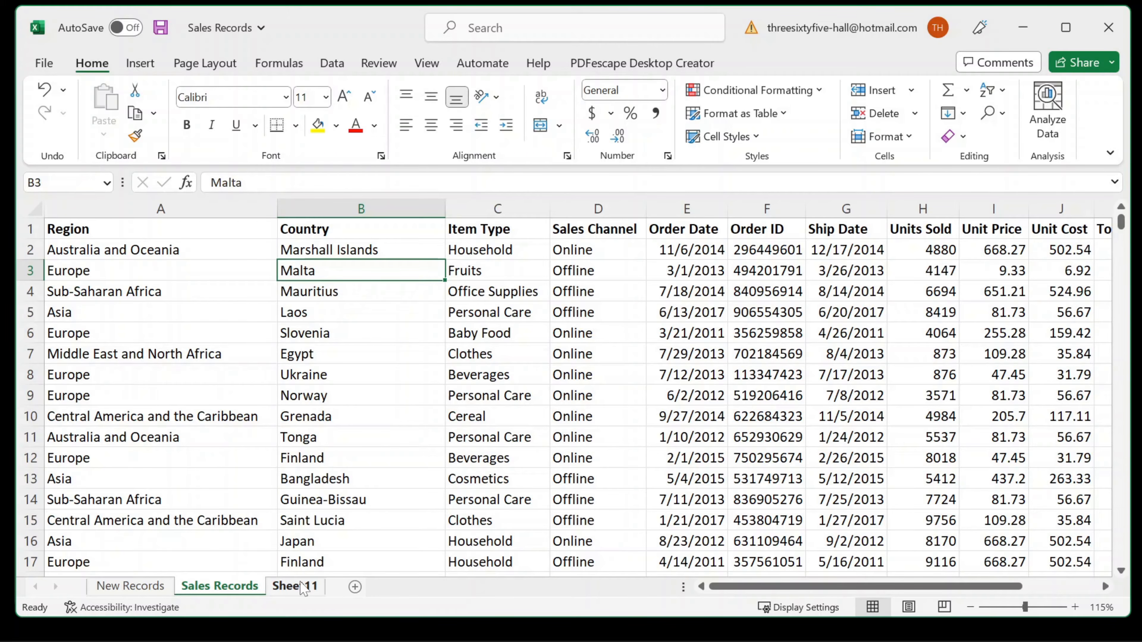
Step: Copy the selected data rows on the New Records sheet, leaving out the header row
{"action": "left_click", "coordinate": [161, 587]}
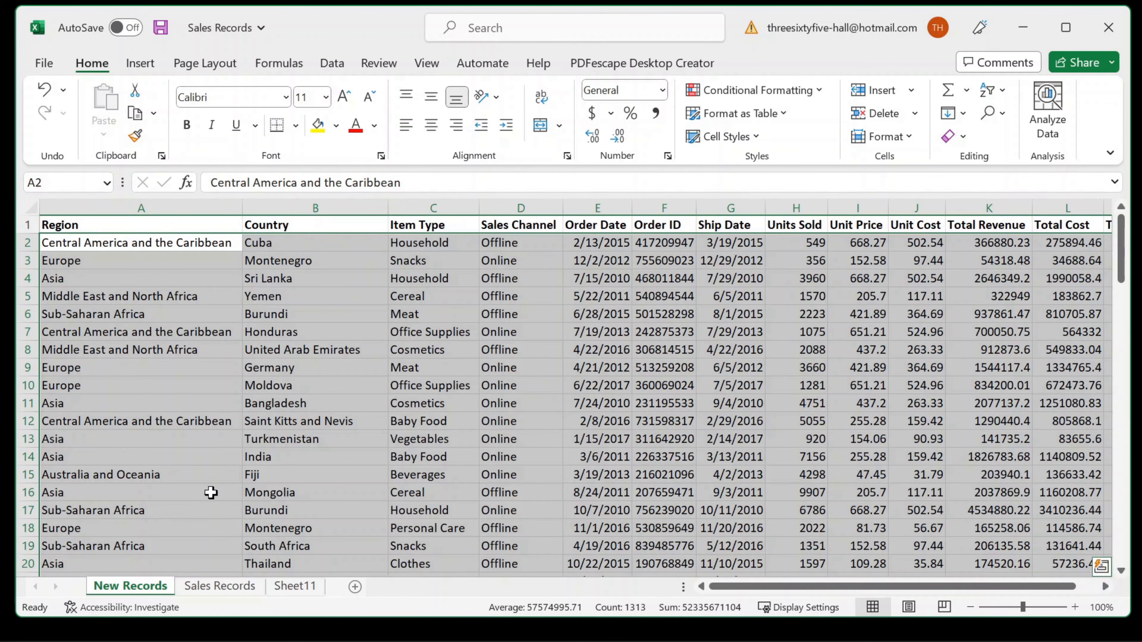
{"action": "right_click", "coordinate": [159, 331]}
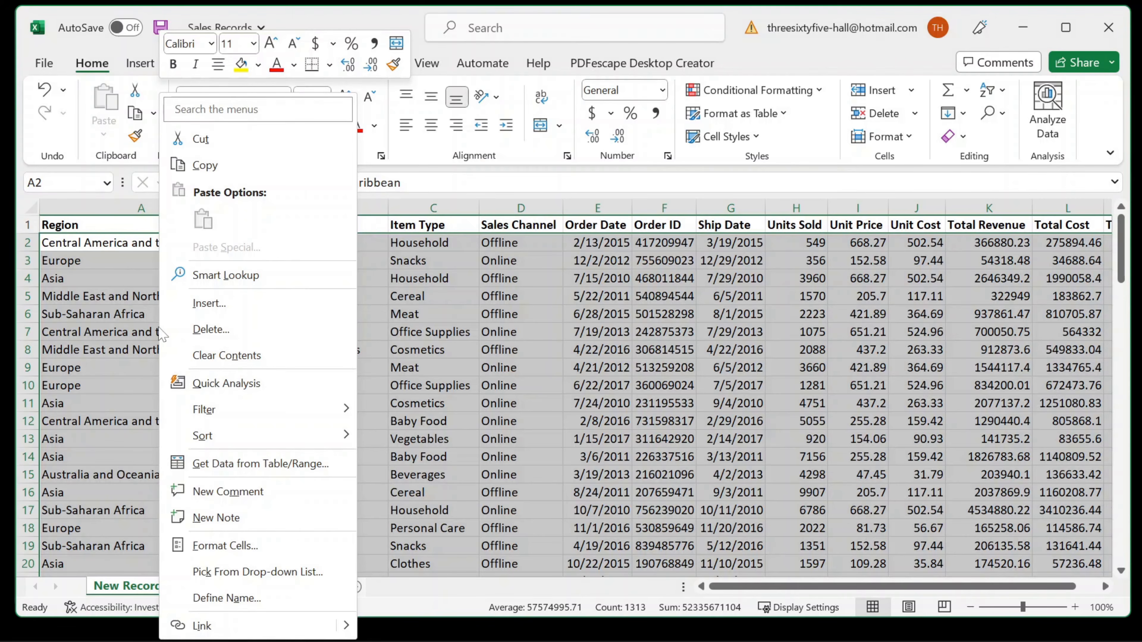
{"action": "left_click", "coordinate": [211, 175]}
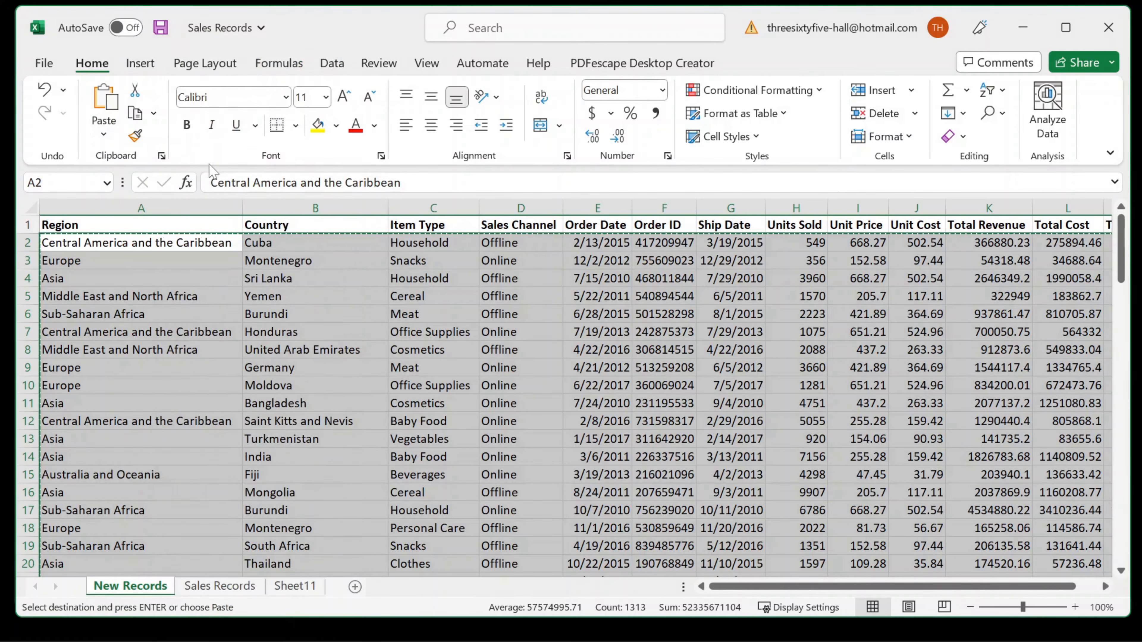
Step: Paste the copied records as values only below the last row of Sales Records, starting at cell A841
{"action": "left_click", "coordinate": [225, 586]}
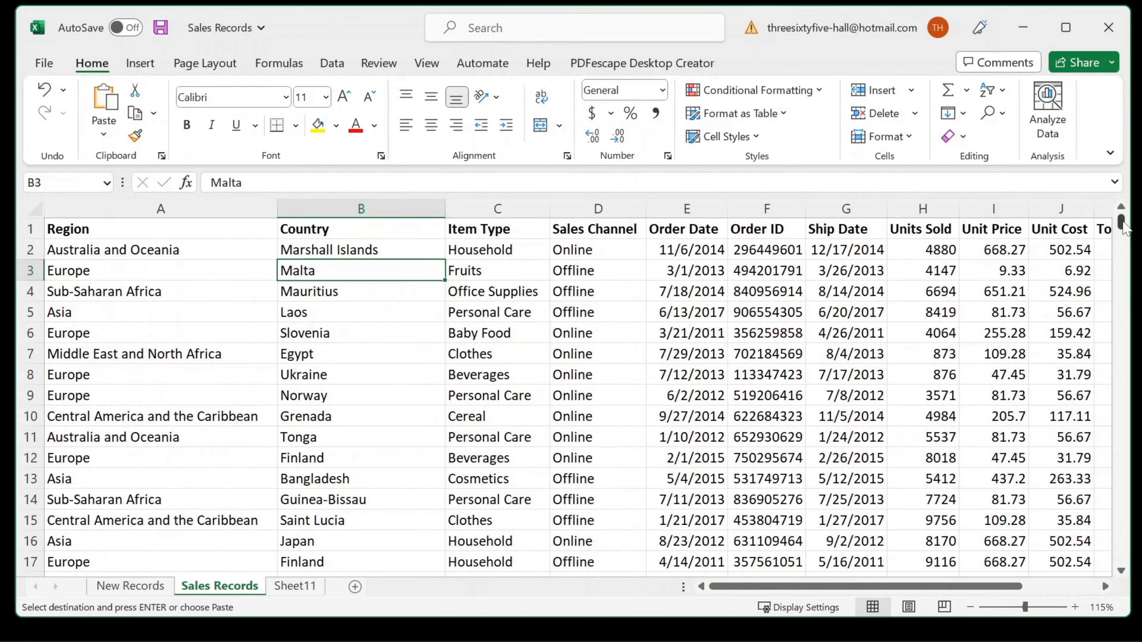
{"action": "left_click_drag", "start_coordinate": [1121, 227], "coordinate": [1133, 556]}
{"action": "scroll", "coordinate": [119, 441], "scroll_direction": "down", "scroll_amount": 3}
{"action": "left_click_drag", "start_coordinate": [81, 391], "coordinate": [43, 398]}
{"action": "right_click", "coordinate": [76, 406]}
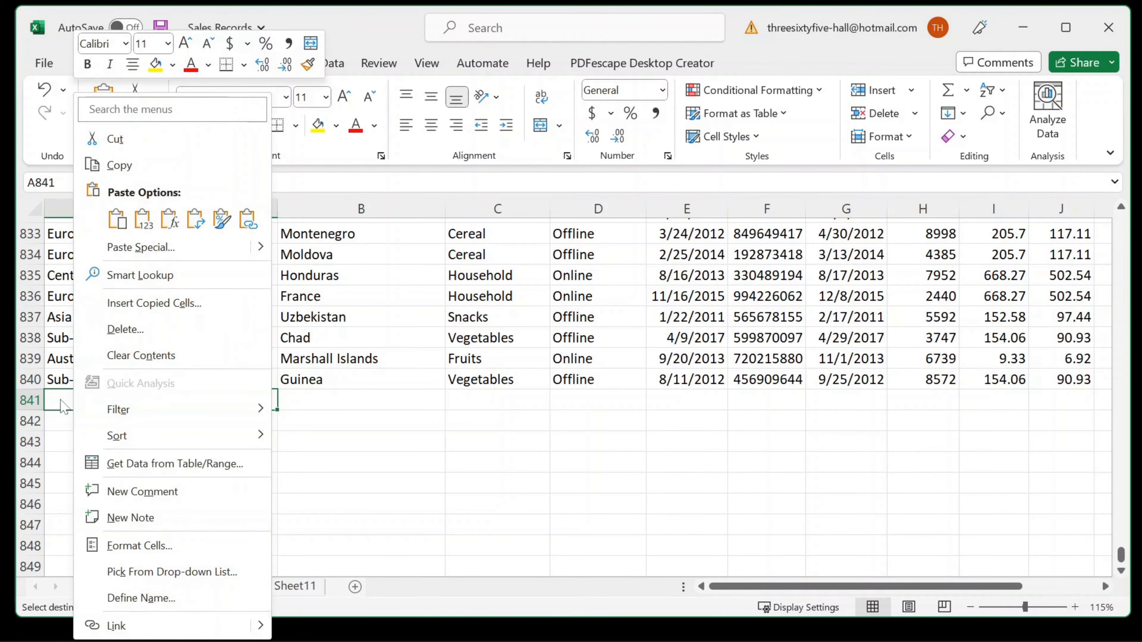
{"action": "left_click", "coordinate": [52, 403]}
{"action": "right_click", "coordinate": [70, 400]}
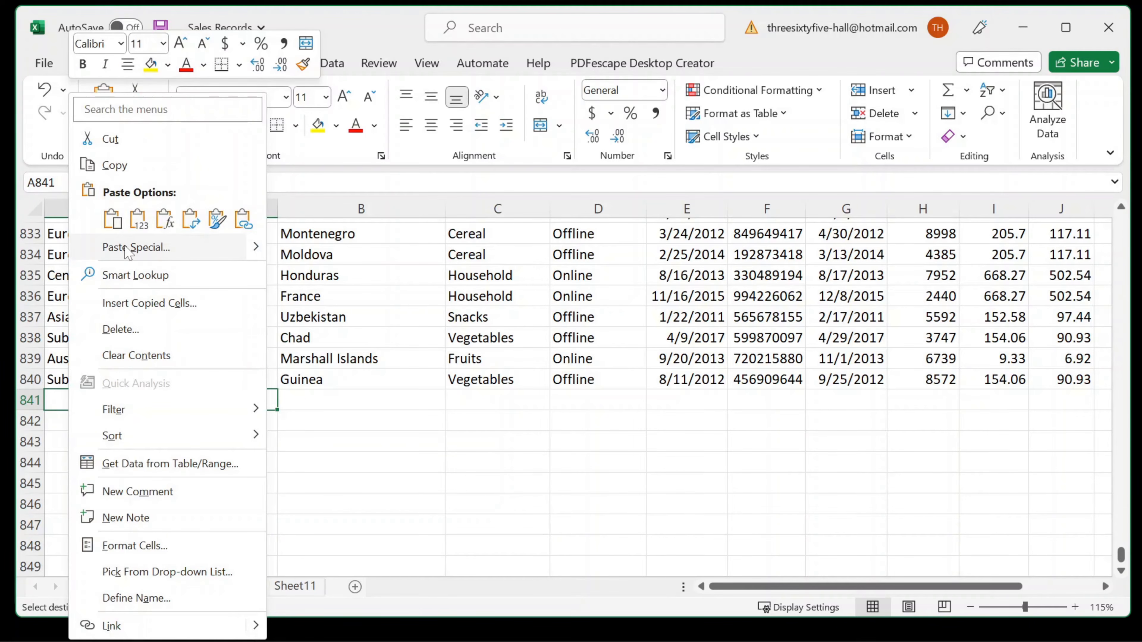
{"action": "left_click", "coordinate": [135, 247]}
{"action": "left_click", "coordinate": [50, 213]}
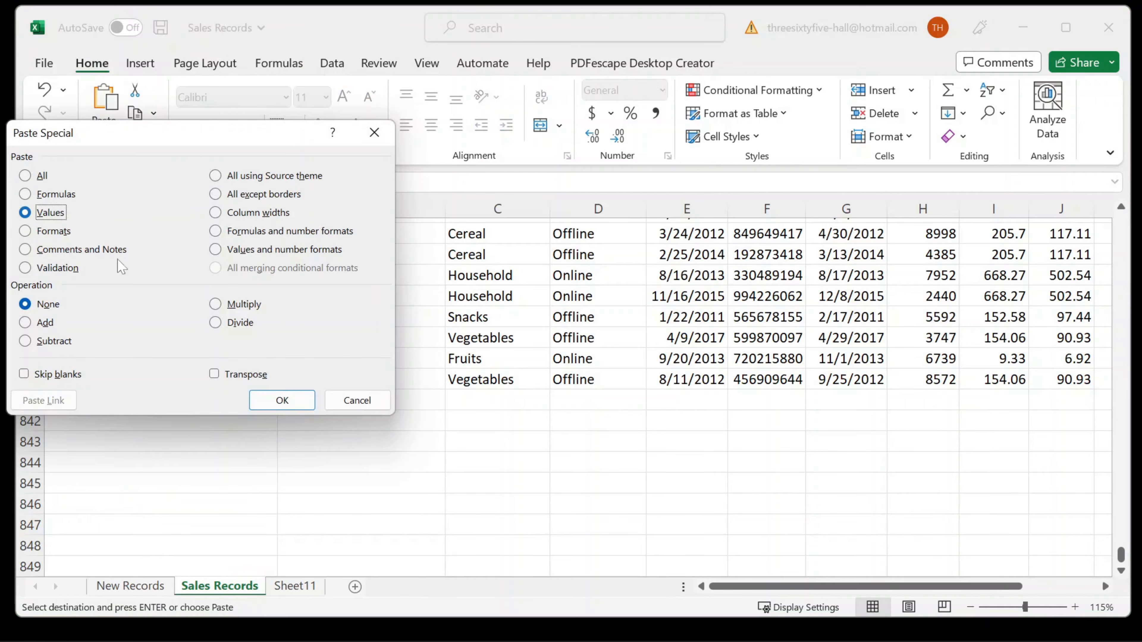
{"action": "left_click", "coordinate": [282, 400]}
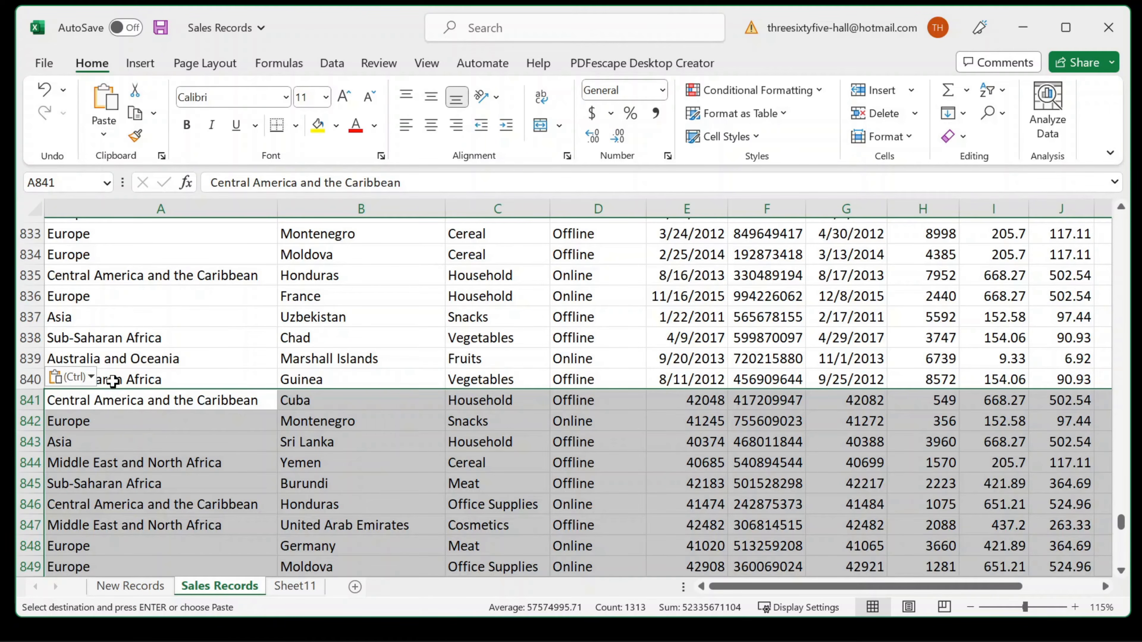
Step: Check the appended records on the Sales Records sheet down to the last row
{"action": "scroll", "coordinate": [288, 432], "scroll_direction": "down", "scroll_amount": 20}
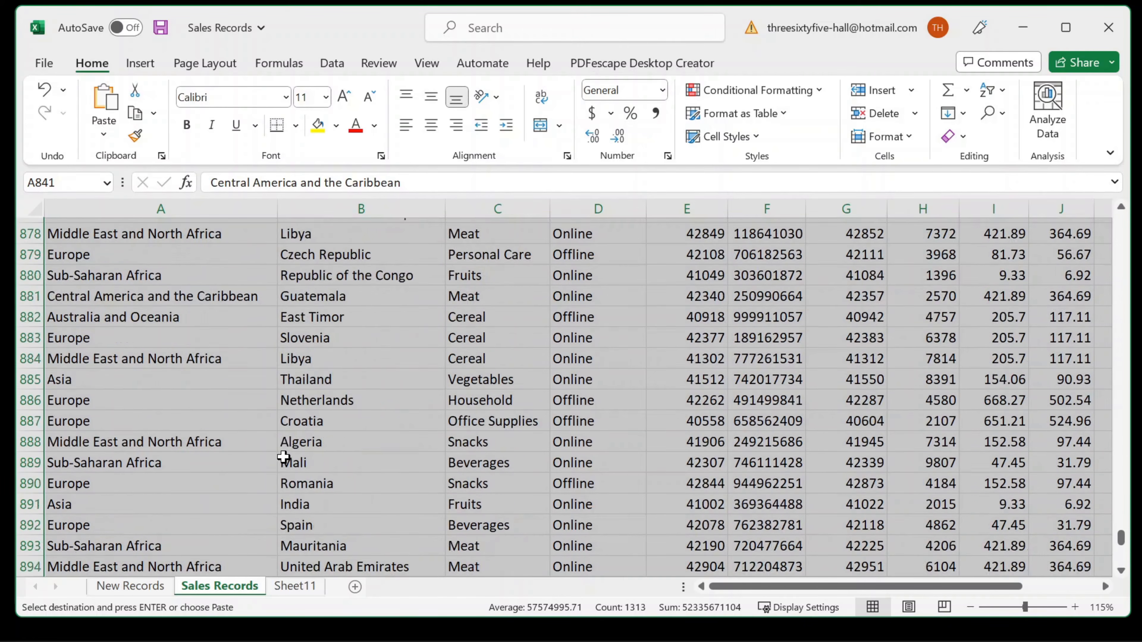
{"action": "scroll", "coordinate": [79, 433], "scroll_direction": "down", "scroll_amount": 13}
{"action": "scroll", "coordinate": [89, 431], "scroll_direction": "up", "scroll_amount": 7}
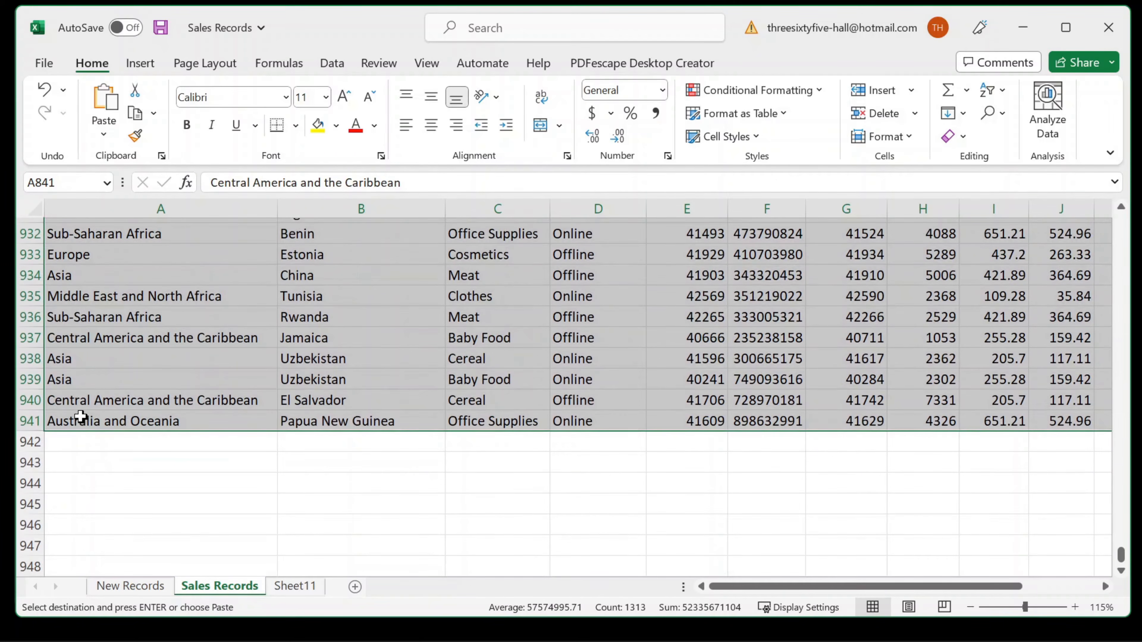
{"action": "scroll", "coordinate": [168, 490], "scroll_direction": "up", "scroll_amount": 20}
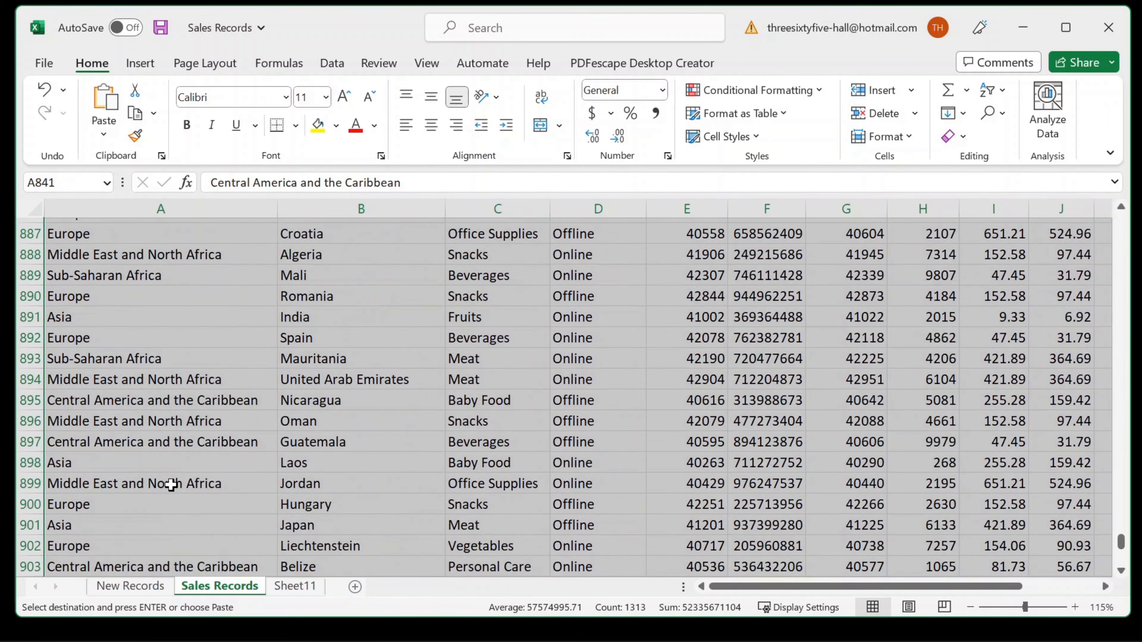
{"action": "left_click", "coordinate": [213, 356]}
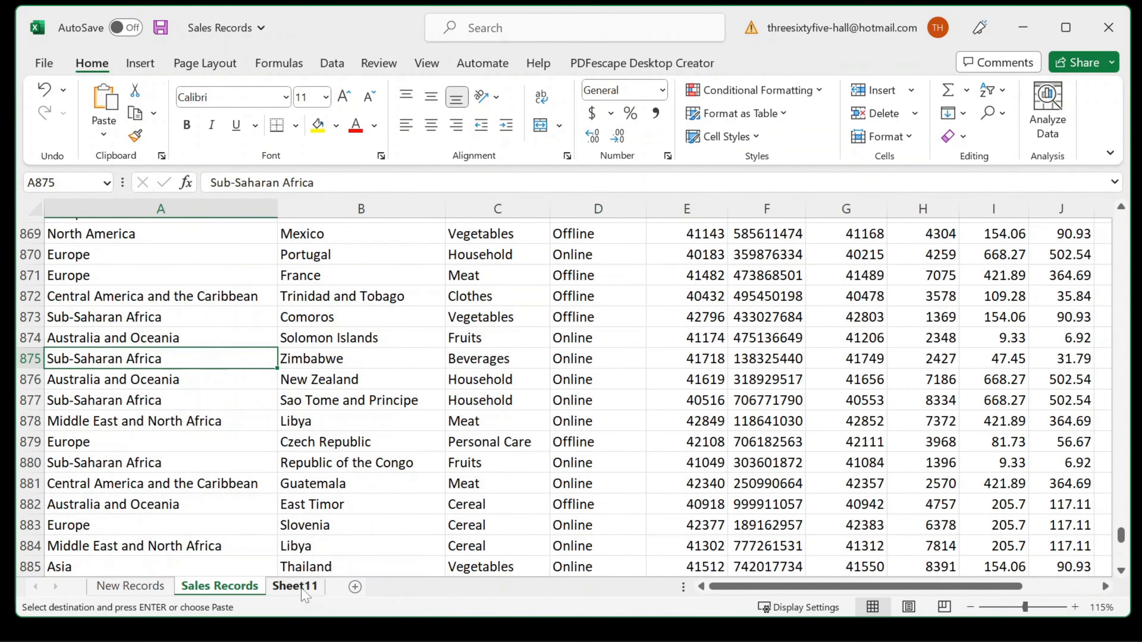
Step: Refresh the PivotTable on Sheet11 and compare its profit values in B5:D16 with the pasted copy
{"action": "left_click", "coordinate": [297, 586]}
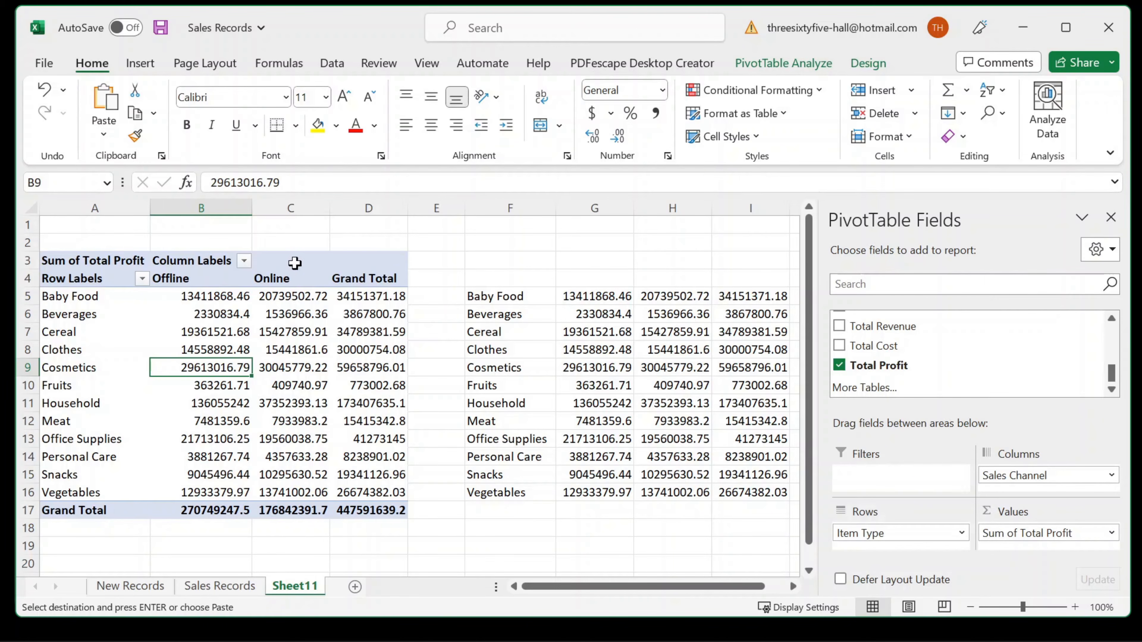
{"action": "right_click", "coordinate": [285, 263]}
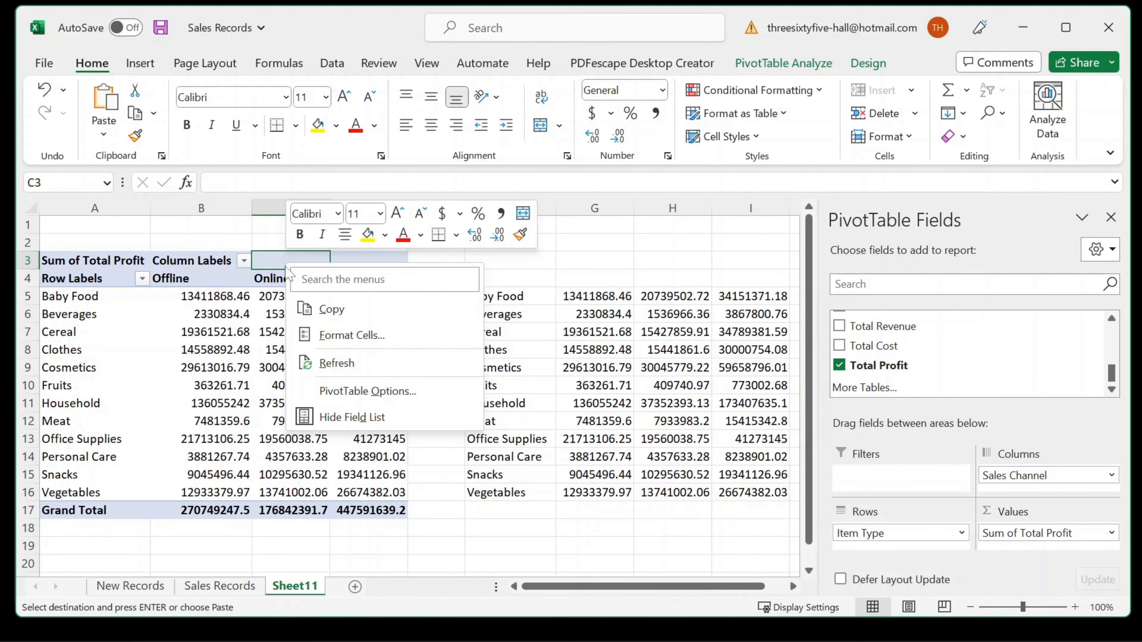
{"action": "left_click", "coordinate": [333, 366]}
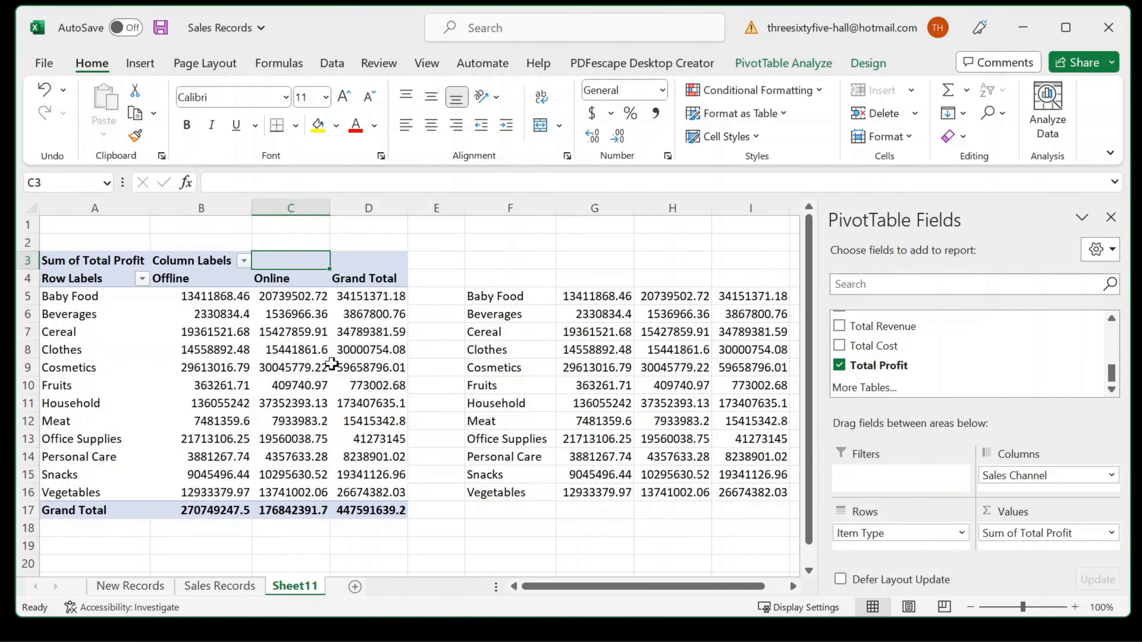
{"action": "left_click", "coordinate": [180, 292]}
{"action": "left_click_drag", "start_coordinate": [180, 292], "coordinate": [350, 493]}
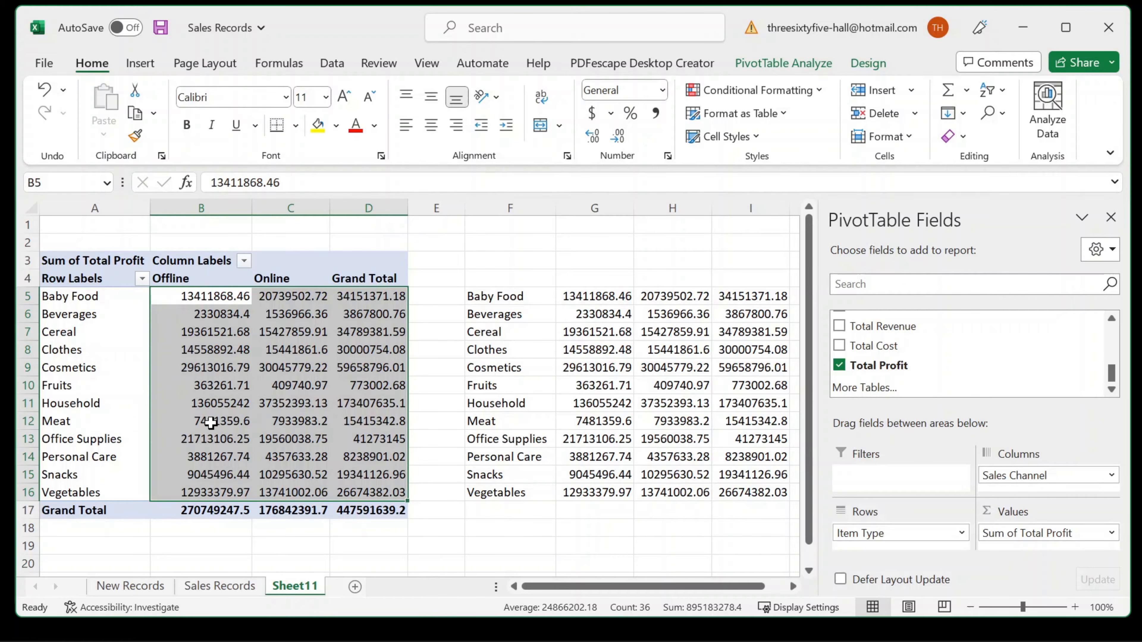
{"action": "mouse_move", "coordinate": [211, 423]}
Step: Extend the PivotTable's data source to 'Sales Records'!$A$1:$M$941 so that it covers the appended records
{"action": "left_click", "coordinate": [306, 259]}
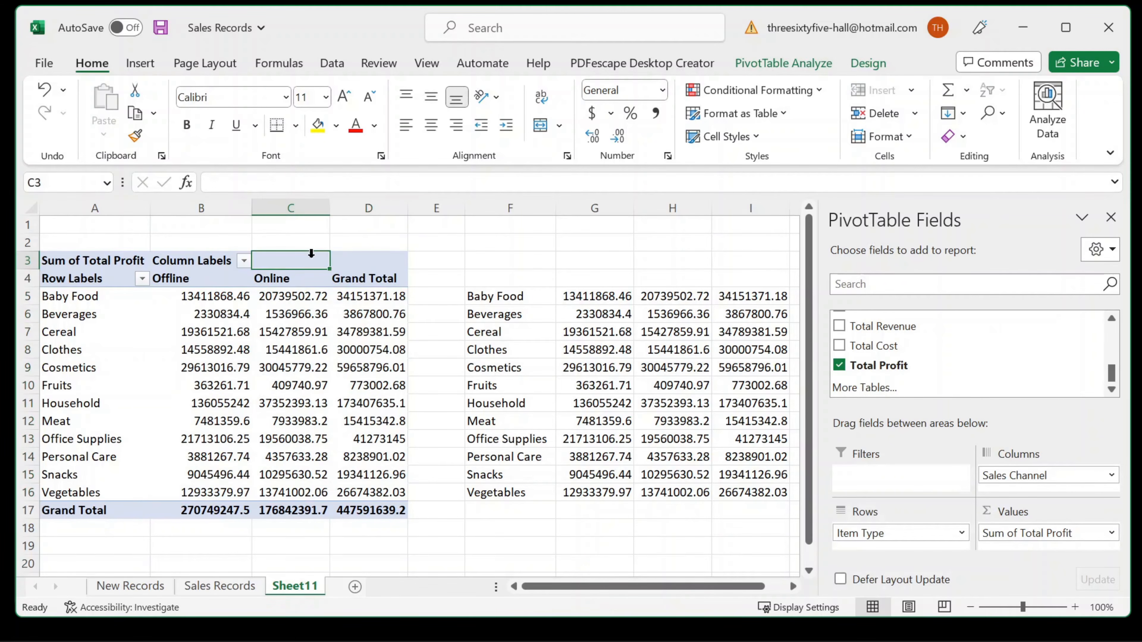
{"action": "left_click", "coordinate": [783, 65]}
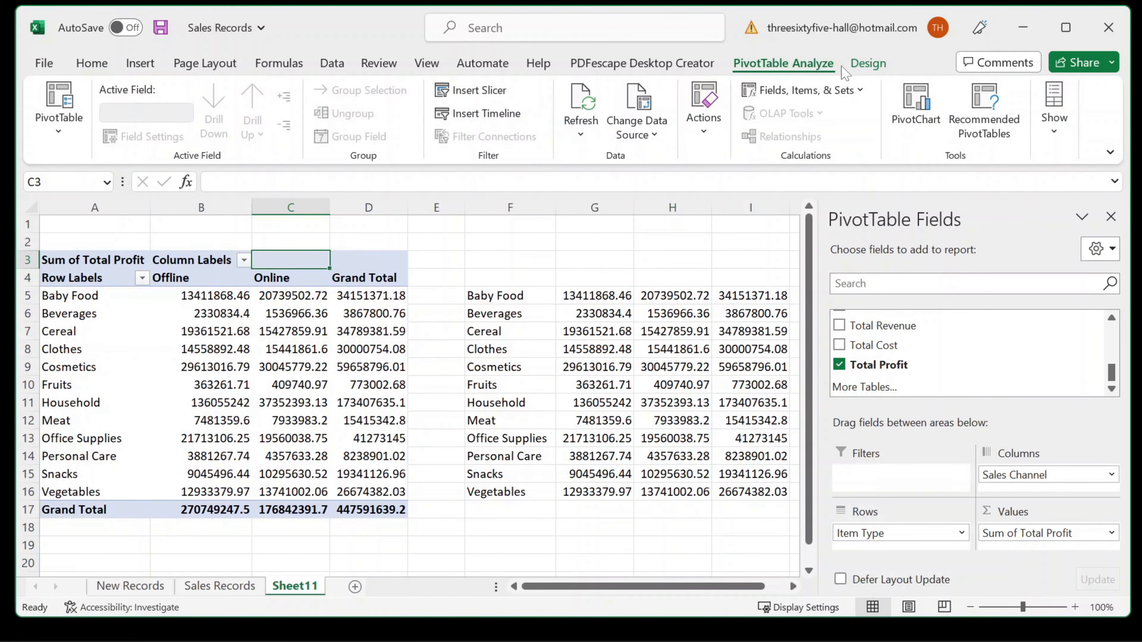
{"action": "left_click", "coordinate": [652, 137]}
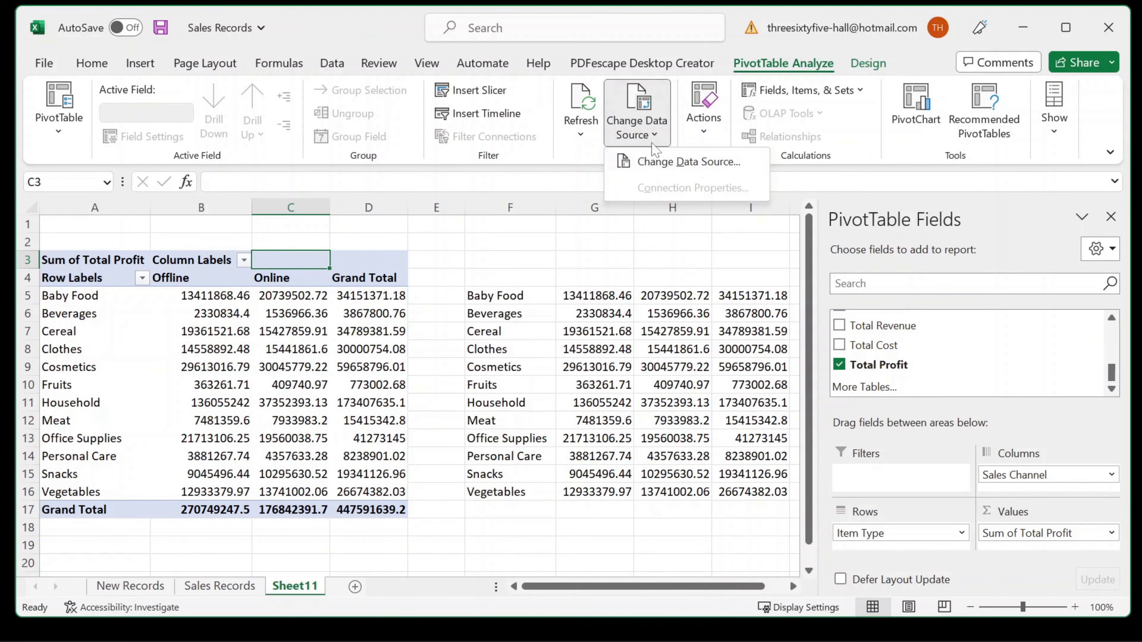
{"action": "left_click", "coordinate": [661, 162]}
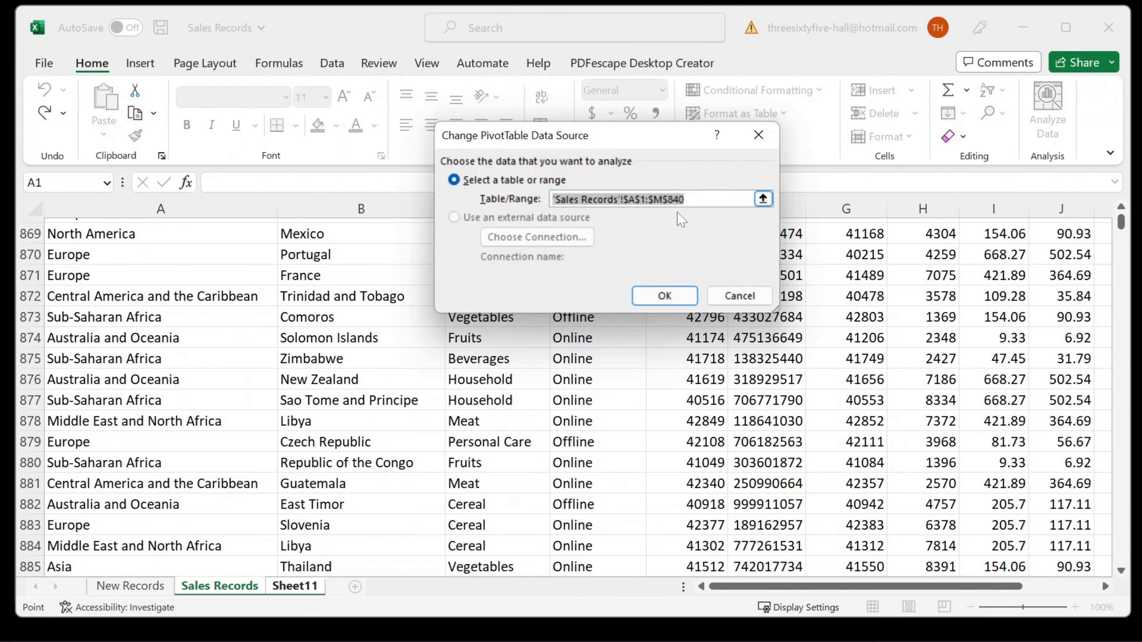
{"action": "left_click", "coordinate": [669, 199]}
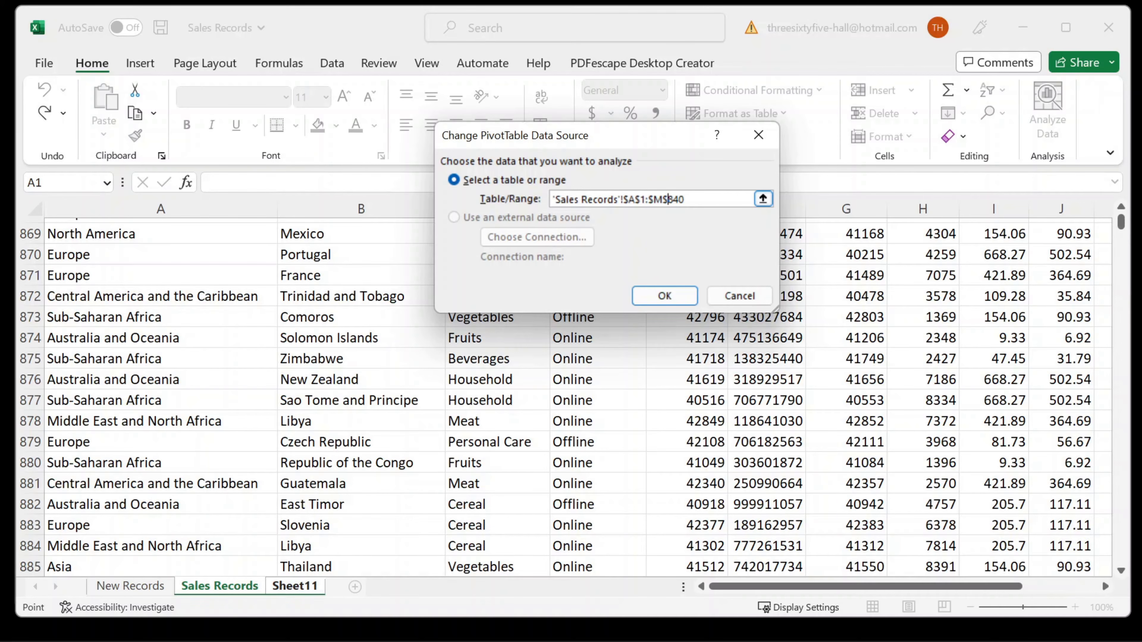
{"action": "left_click_drag", "start_coordinate": [1121, 222], "coordinate": [1136, 572]}
{"action": "scroll", "coordinate": [327, 529], "scroll_direction": "down", "scroll_amount": 5}
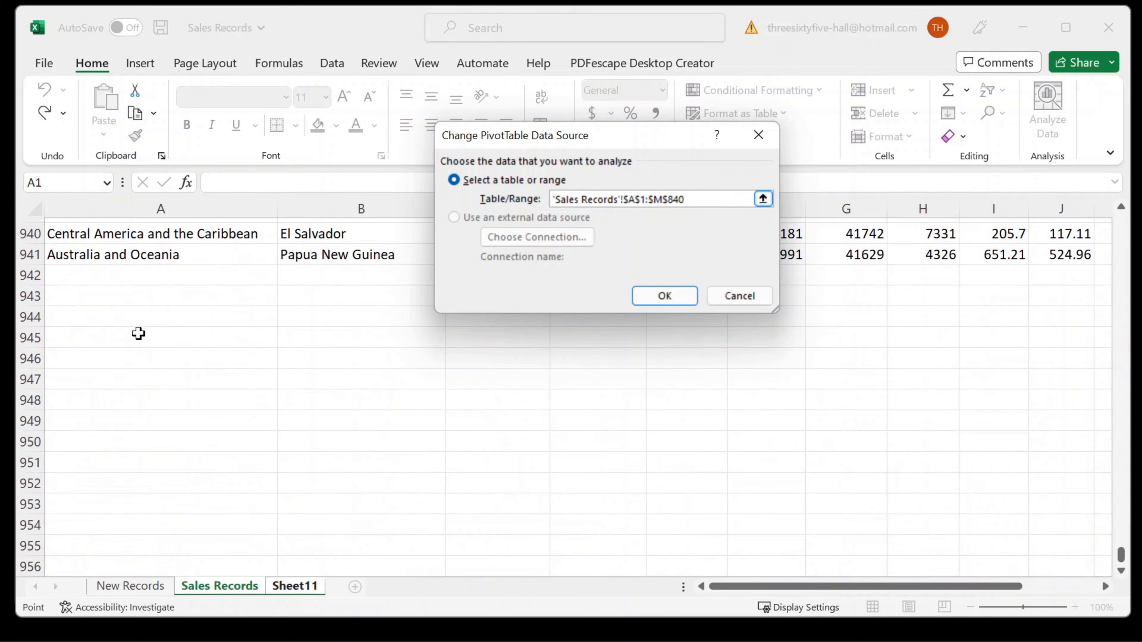
{"action": "scroll", "coordinate": [100, 343], "scroll_direction": "up", "scroll_amount": 2}
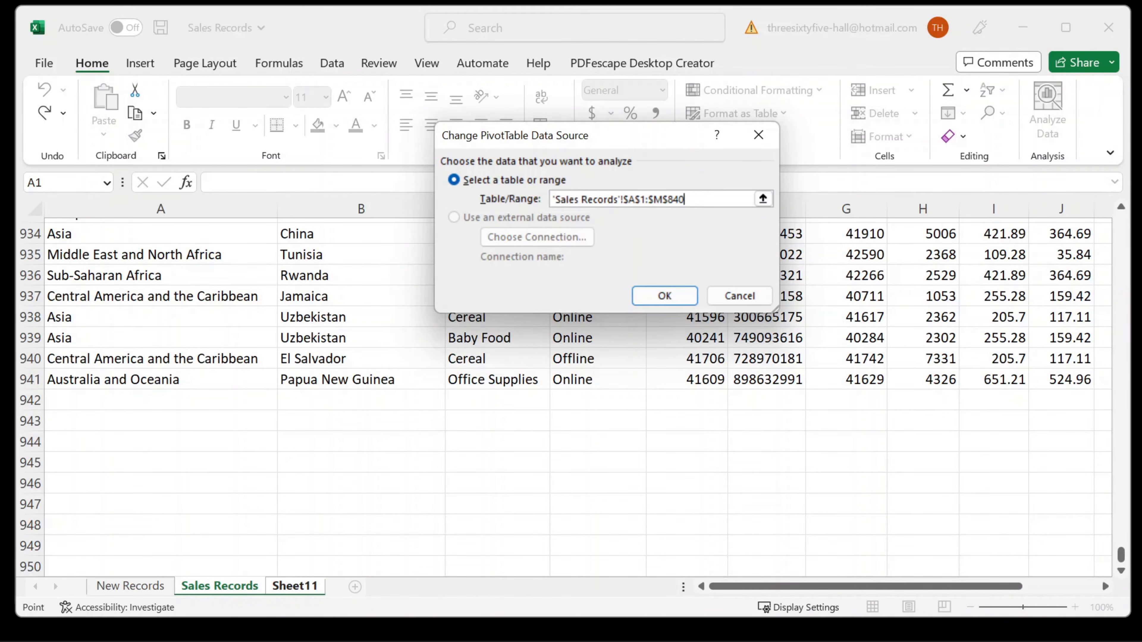
{"action": "key", "text": "BackSpace"}
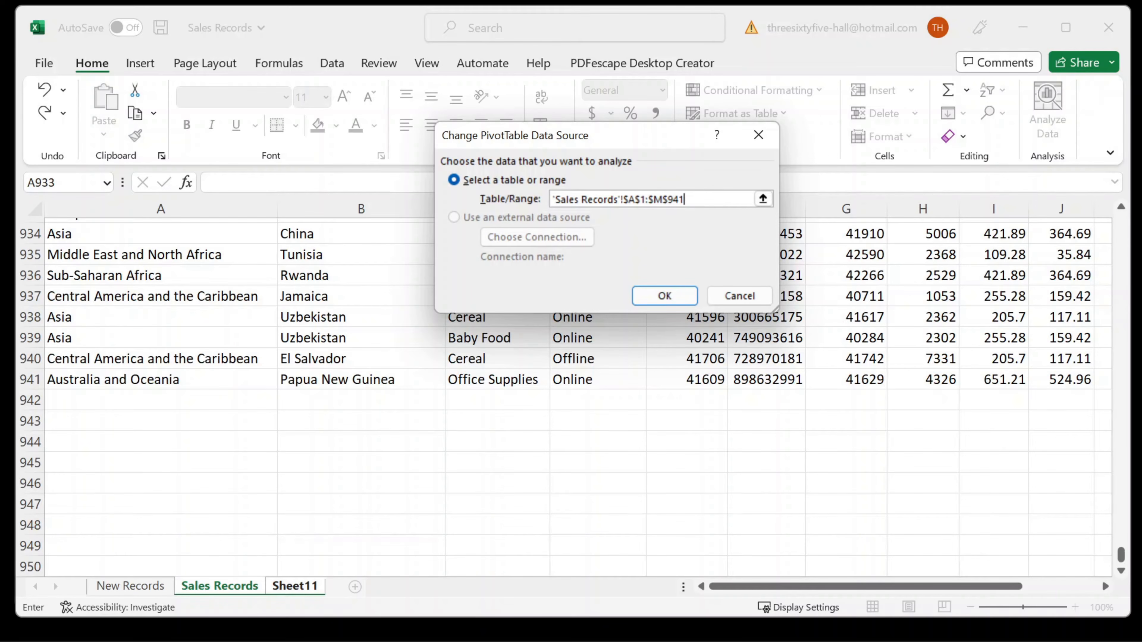
{"action": "left_click", "coordinate": [664, 295]}
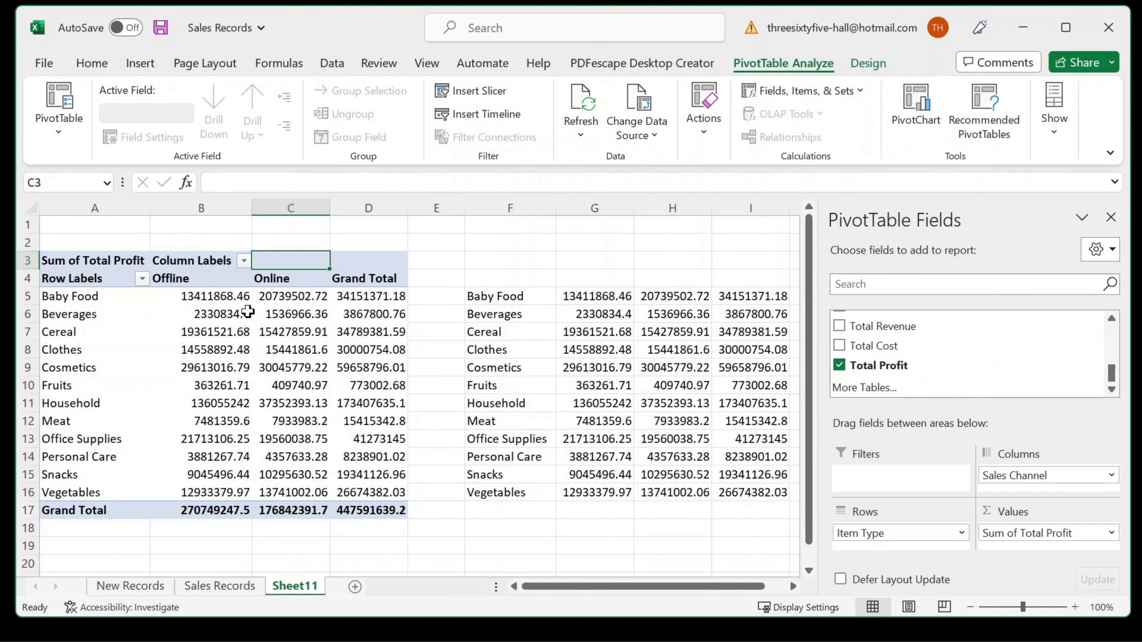
Step: Refresh the PivotTable and check its values against the pasted copy and the last rows of Sales Records
{"action": "right_click", "coordinate": [278, 268]}
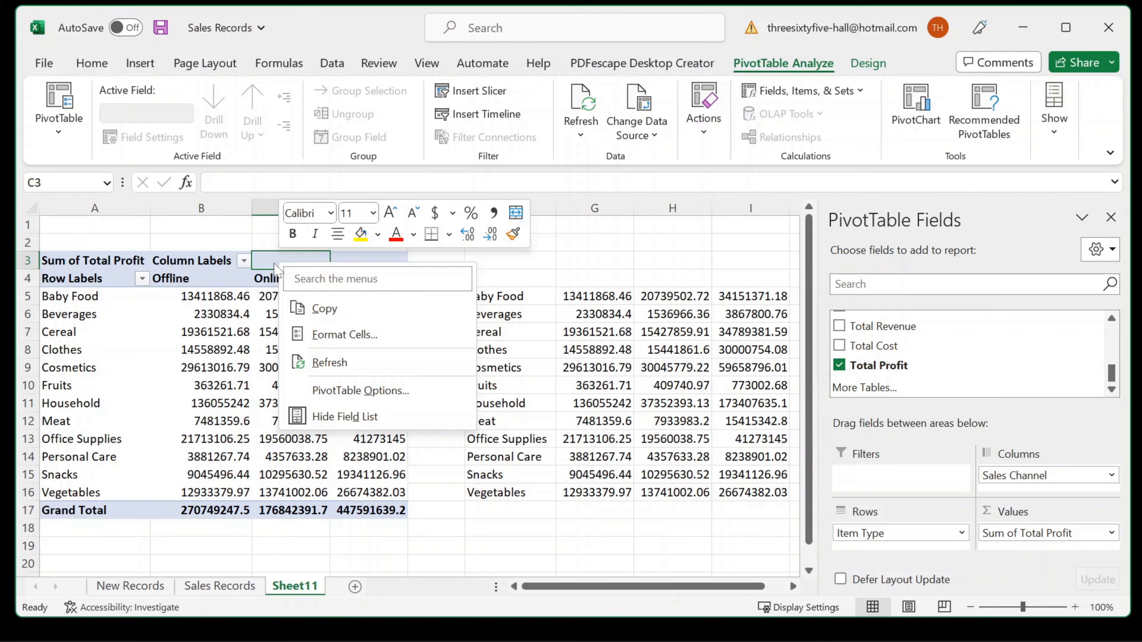
{"action": "left_click", "coordinate": [318, 359]}
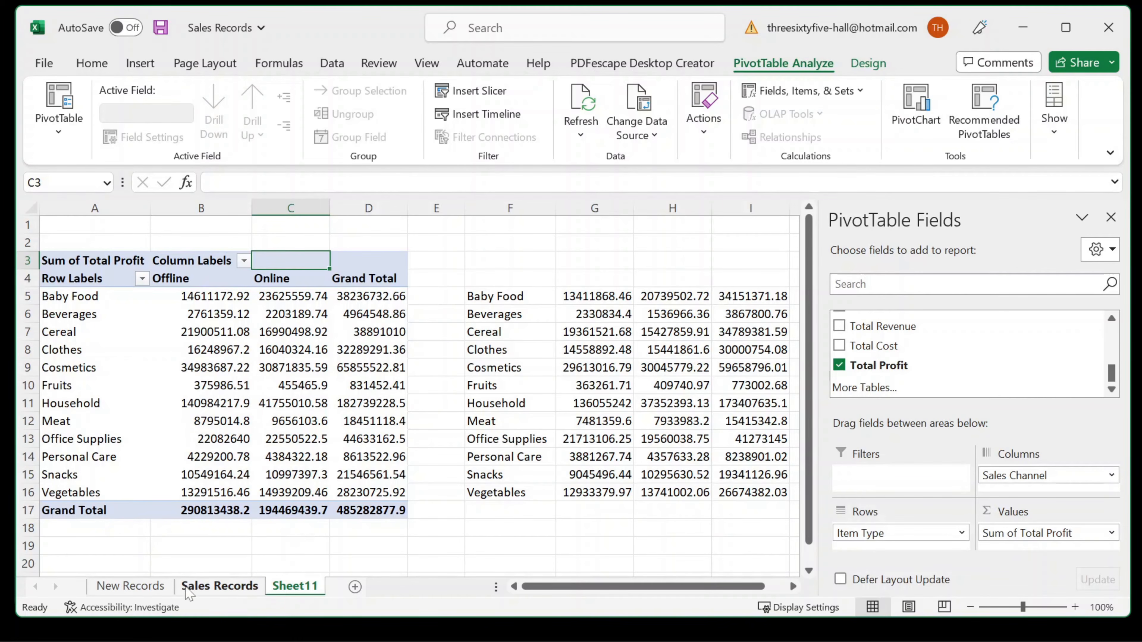
{"action": "left_click", "coordinate": [217, 587]}
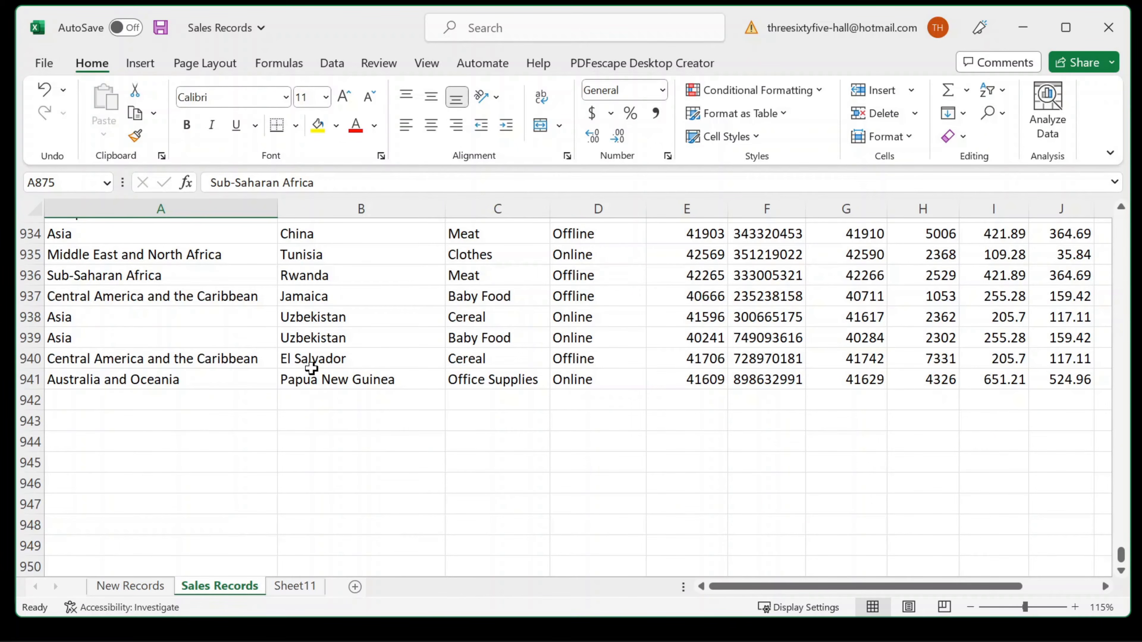
{"action": "left_click", "coordinate": [295, 586]}
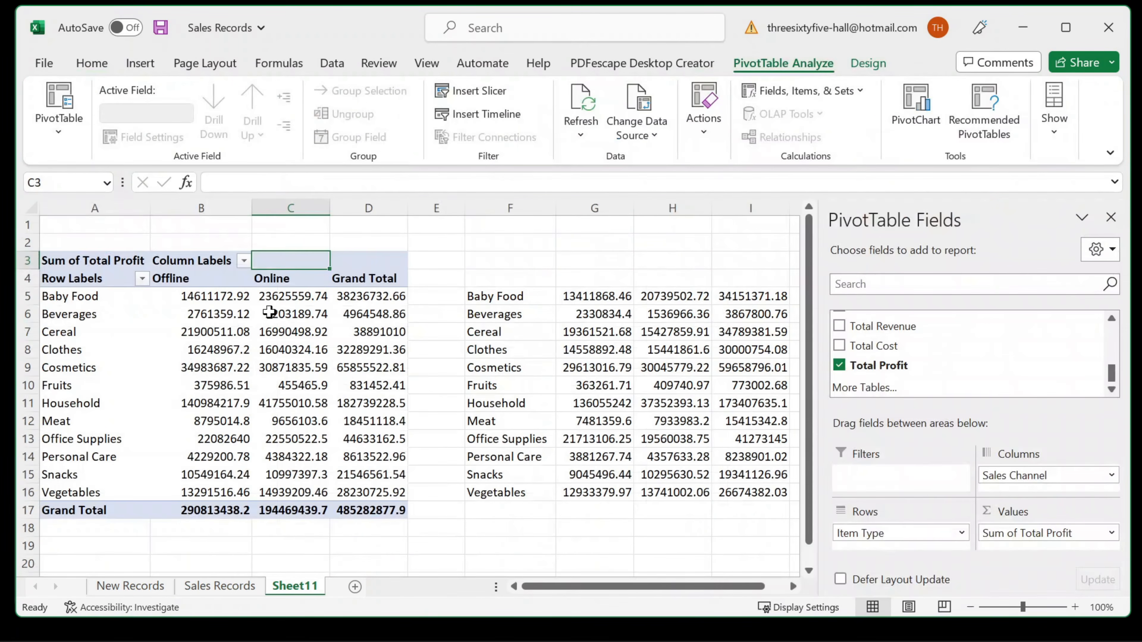
{"action": "left_click", "coordinate": [282, 264]}
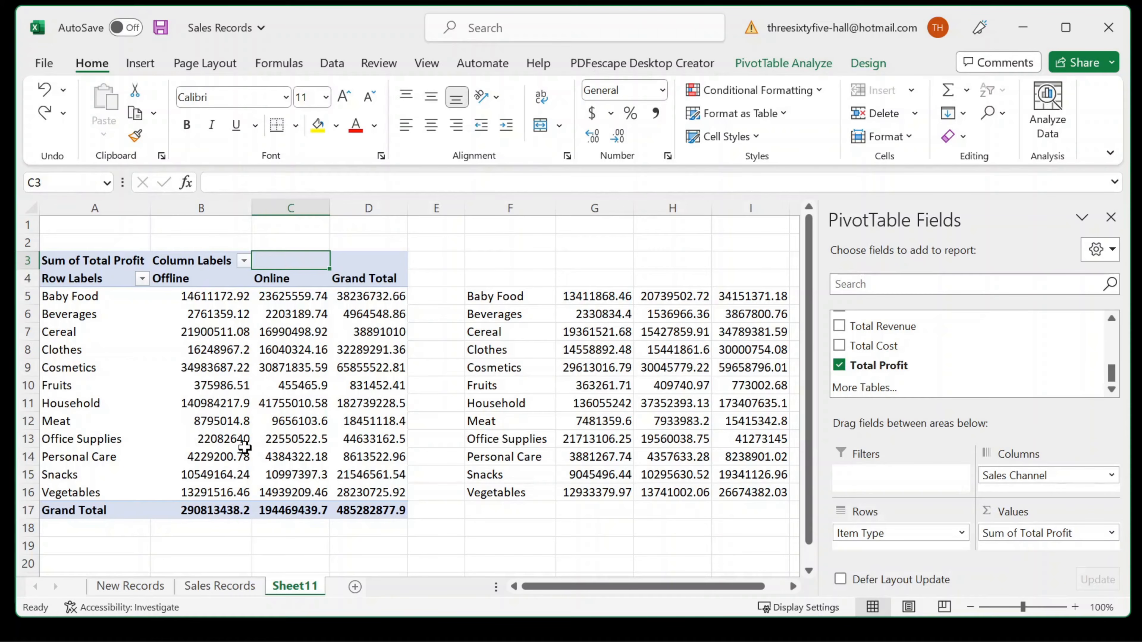
Step: Clear the appended records in A841:M941 on the Sales Records sheet
{"action": "left_click", "coordinate": [220, 585]}
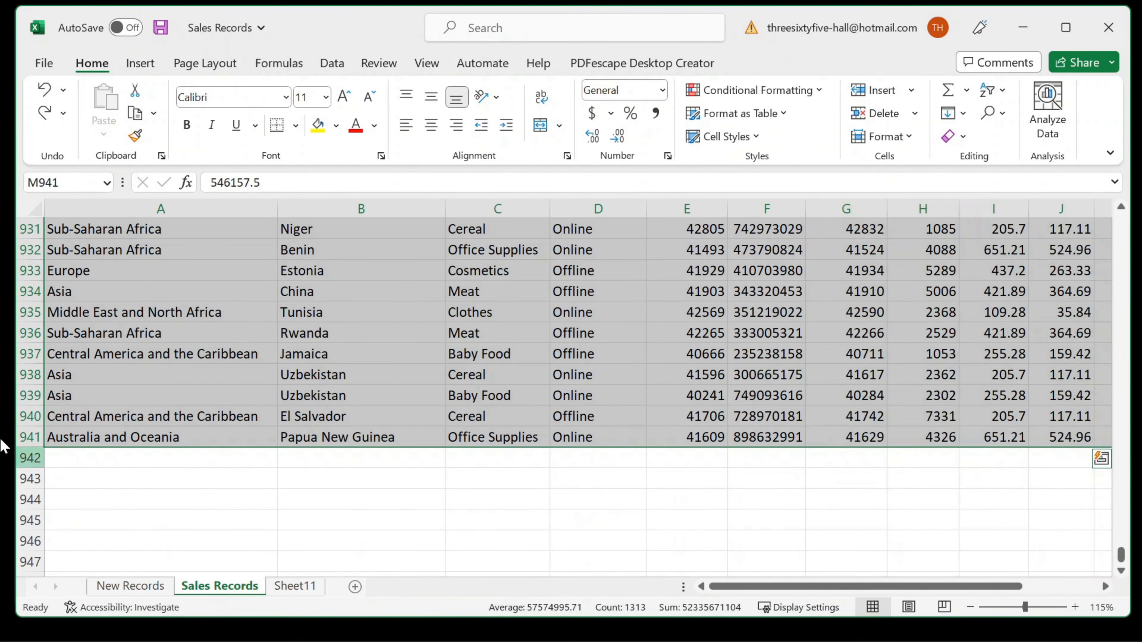
{"action": "scroll", "coordinate": [104, 418], "scroll_direction": "up", "scroll_amount": 18}
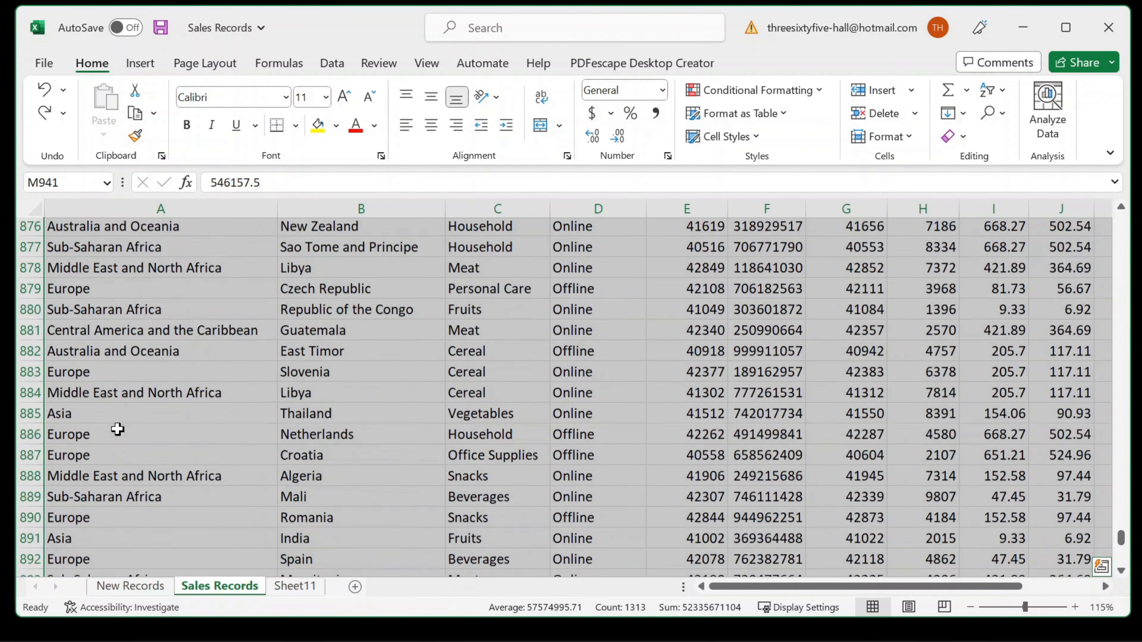
{"action": "scroll", "coordinate": [117, 430], "scroll_direction": "up", "scroll_amount": 17}
{"action": "scroll", "coordinate": [117, 436], "scroll_direction": "down", "scroll_amount": 3}
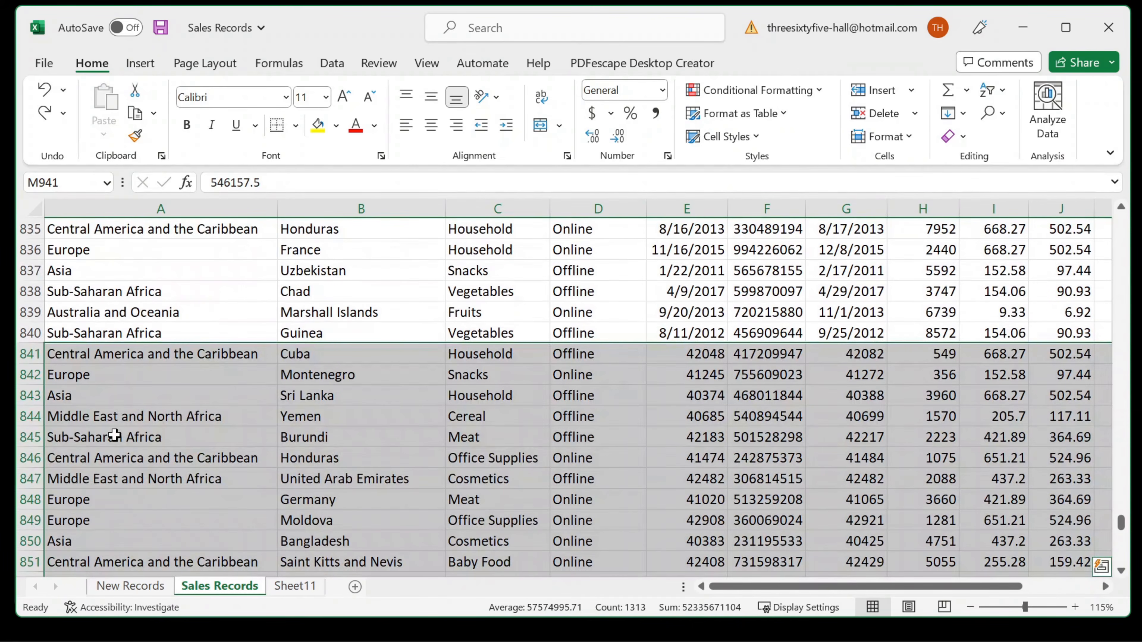
{"action": "key", "text": "Delete"}
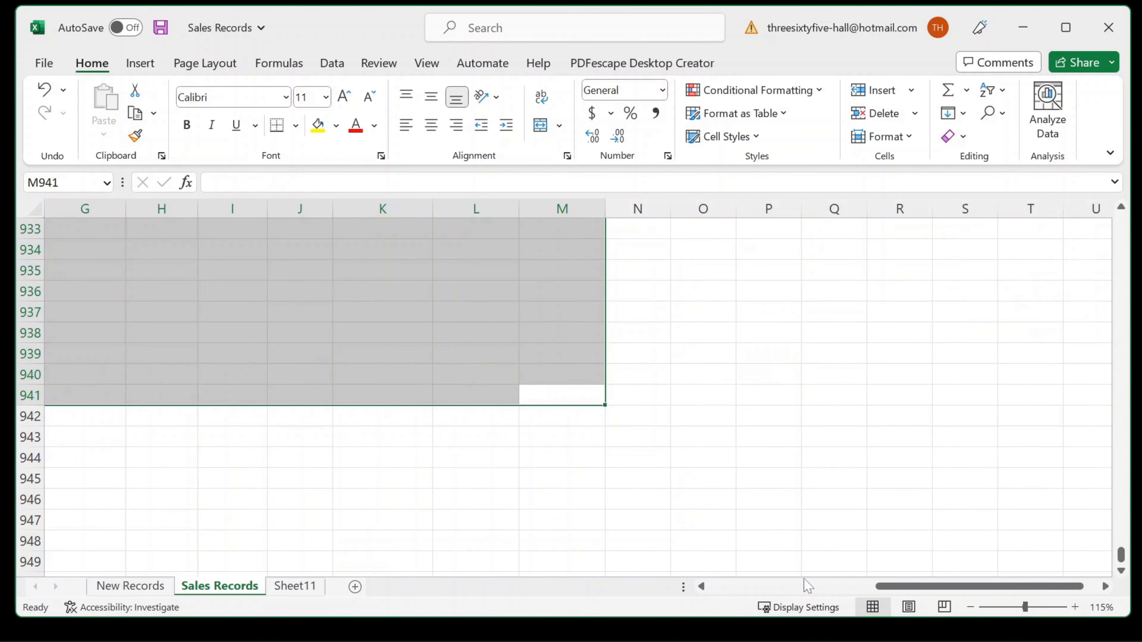
{"action": "left_click", "coordinate": [789, 589]}
{"action": "scroll", "coordinate": [244, 390], "scroll_direction": "up", "scroll_amount": 19}
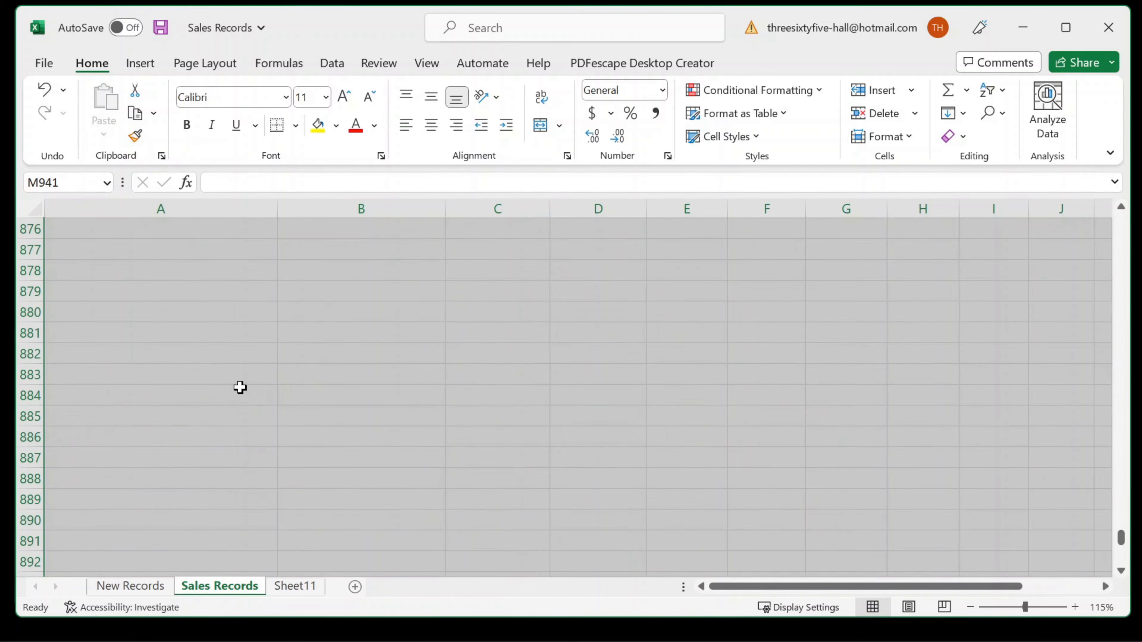
{"action": "scroll", "coordinate": [238, 389], "scroll_direction": "up", "scroll_amount": 16}
{"action": "left_click", "coordinate": [134, 475]}
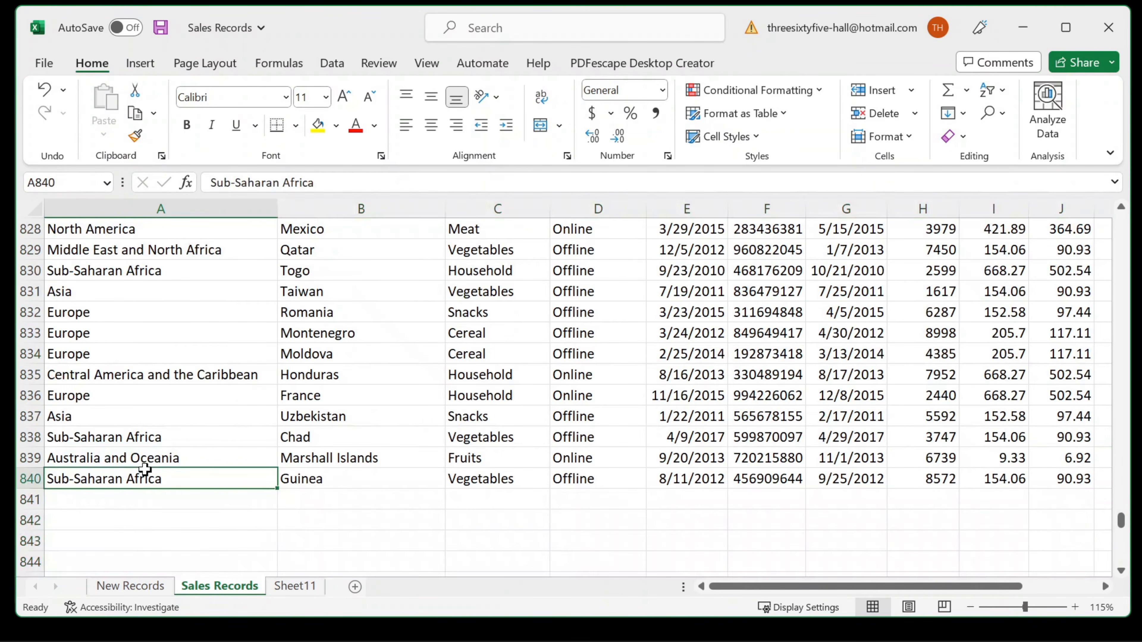
Step: Set the data source of the PivotTable on Sheet11 back to 'Sales Records'!$A$1:$M$840
{"action": "left_click", "coordinate": [295, 587]}
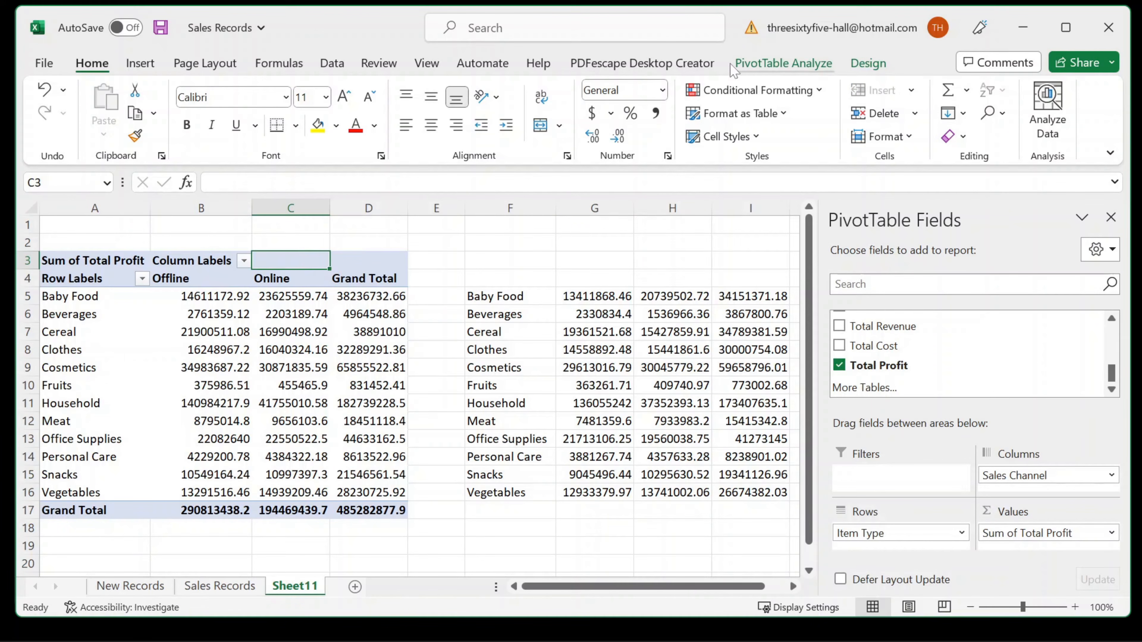
{"action": "left_click", "coordinate": [801, 65]}
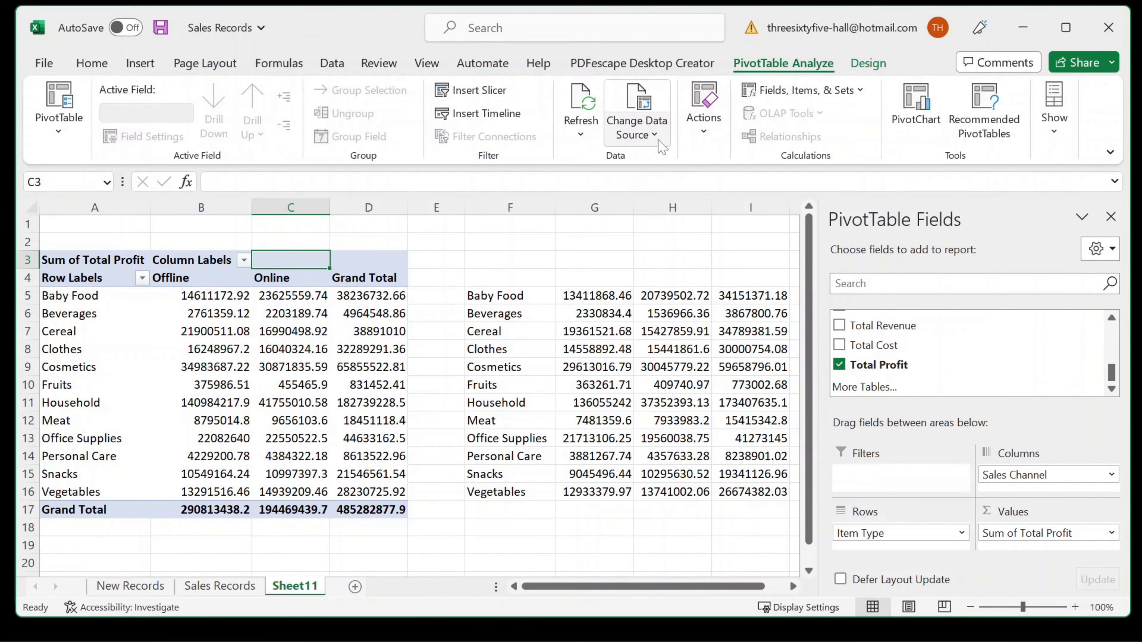
{"action": "left_click", "coordinate": [632, 135]}
{"action": "left_click", "coordinate": [647, 160]}
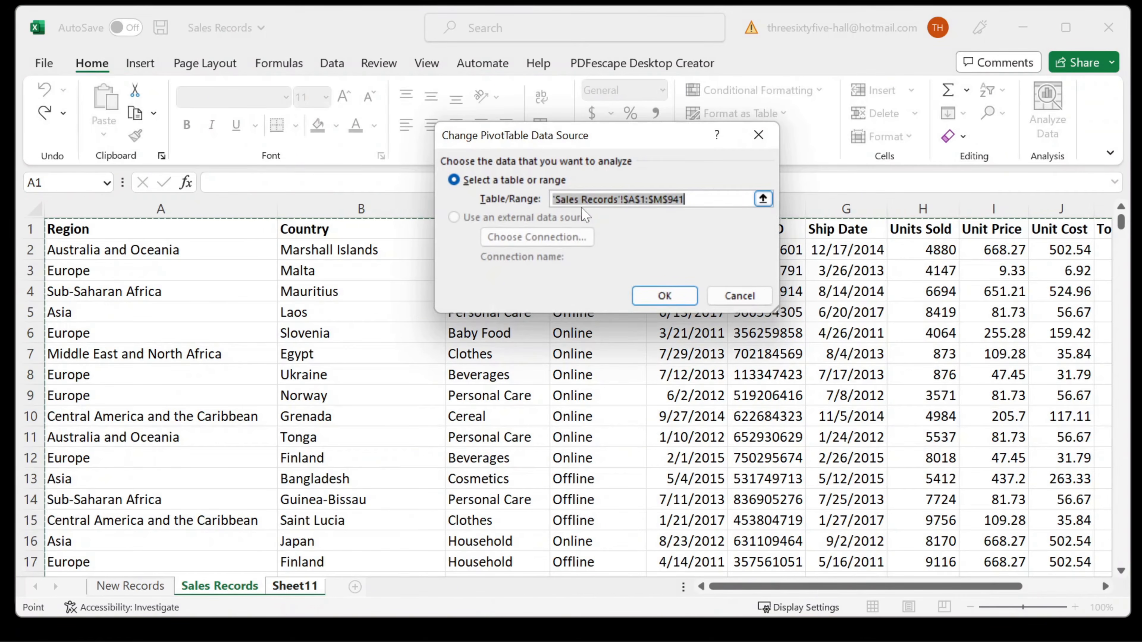
{"action": "left_click", "coordinate": [685, 199]}
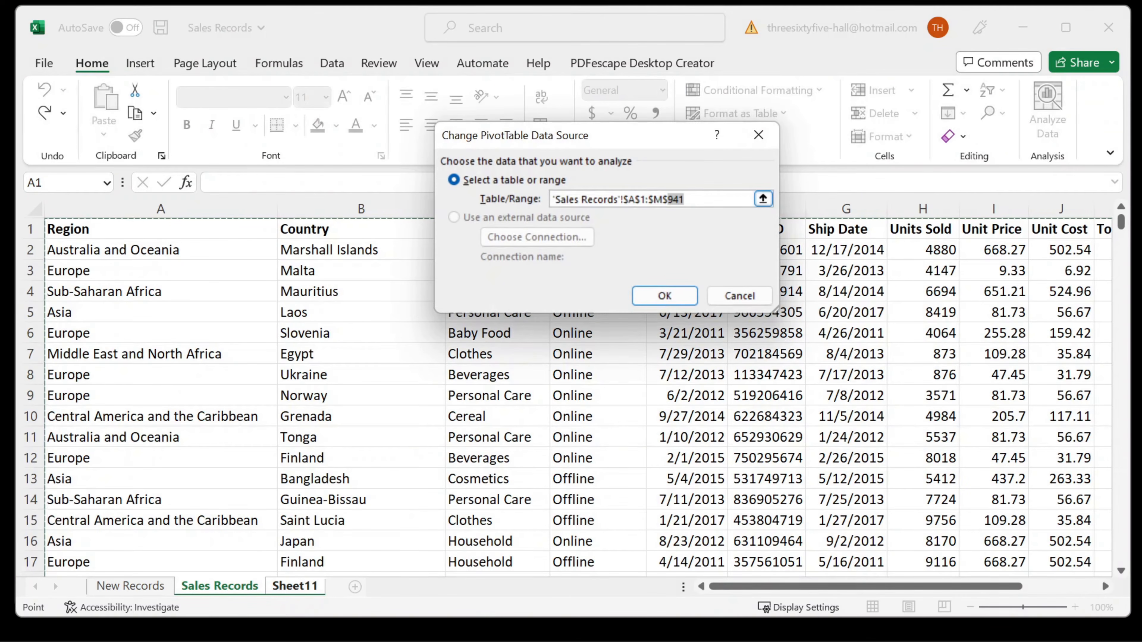
{"action": "type", "text": "840"}
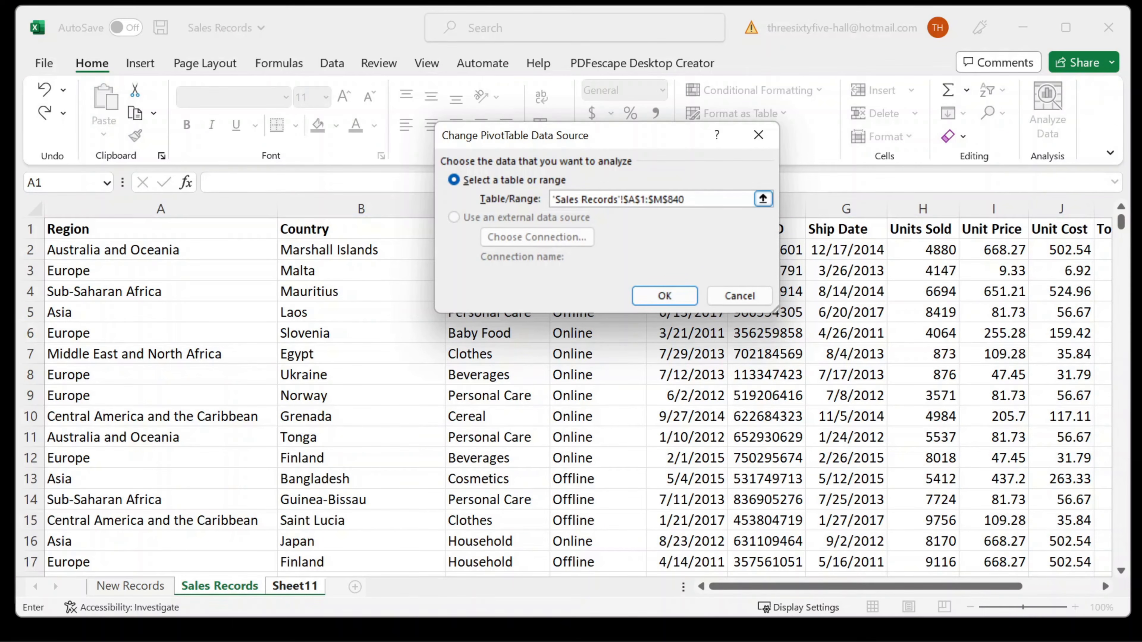
{"action": "left_click", "coordinate": [664, 296]}
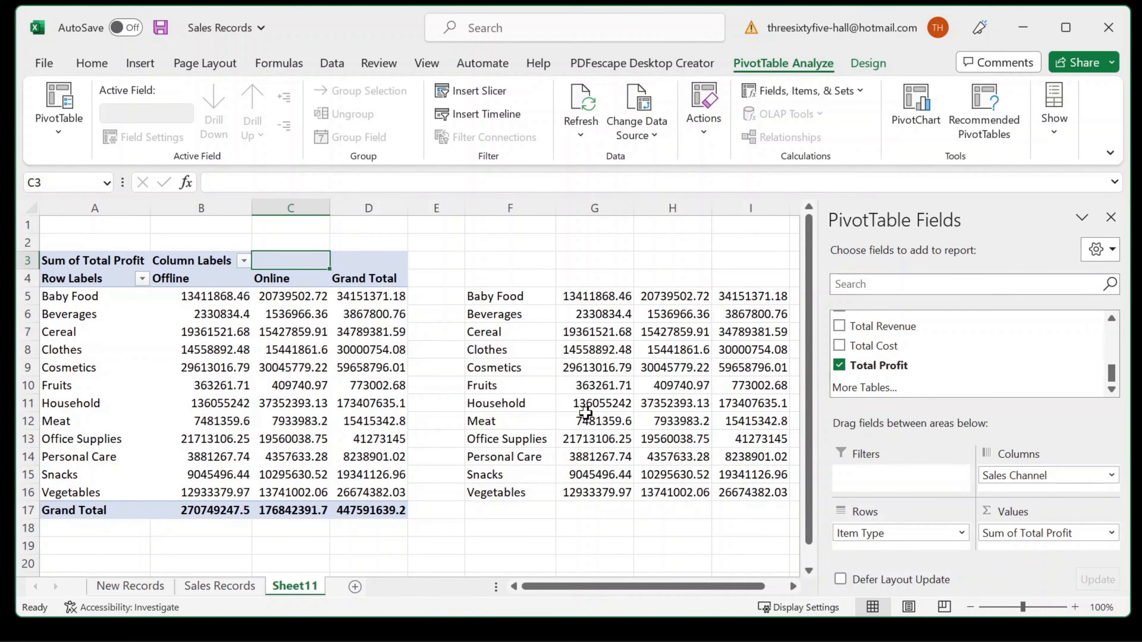
Step: Convert the Sales Records data range $A$1:$M$840 into a table with headers
{"action": "left_click", "coordinate": [252, 586]}
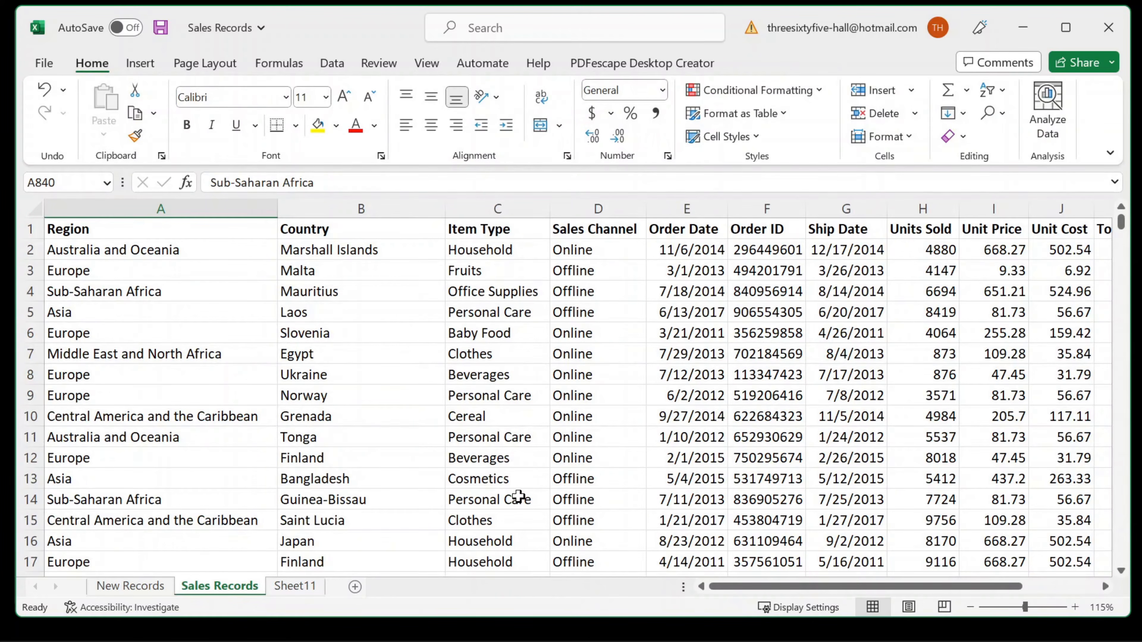
{"action": "left_click", "coordinate": [164, 249]}
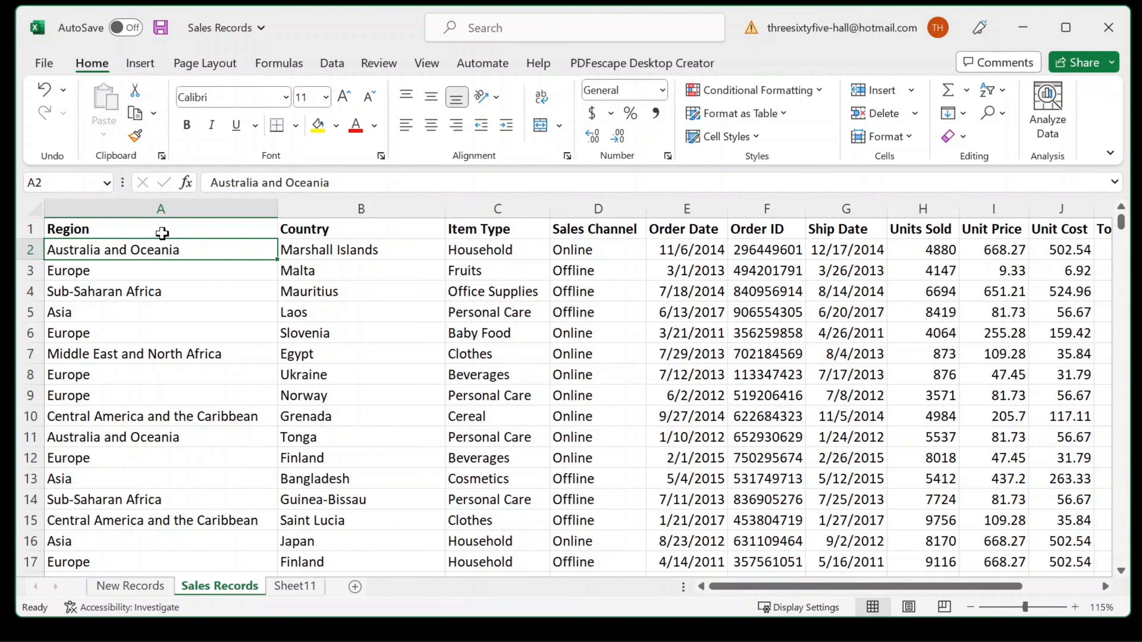
{"action": "left_click", "coordinate": [140, 63]}
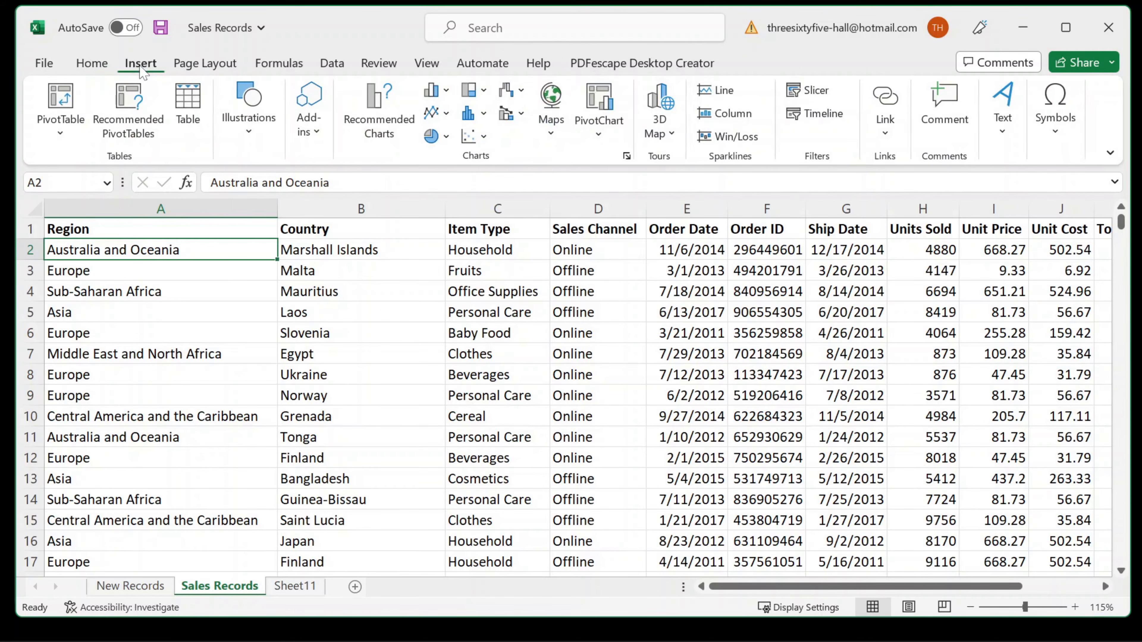
{"action": "left_click", "coordinate": [184, 115]}
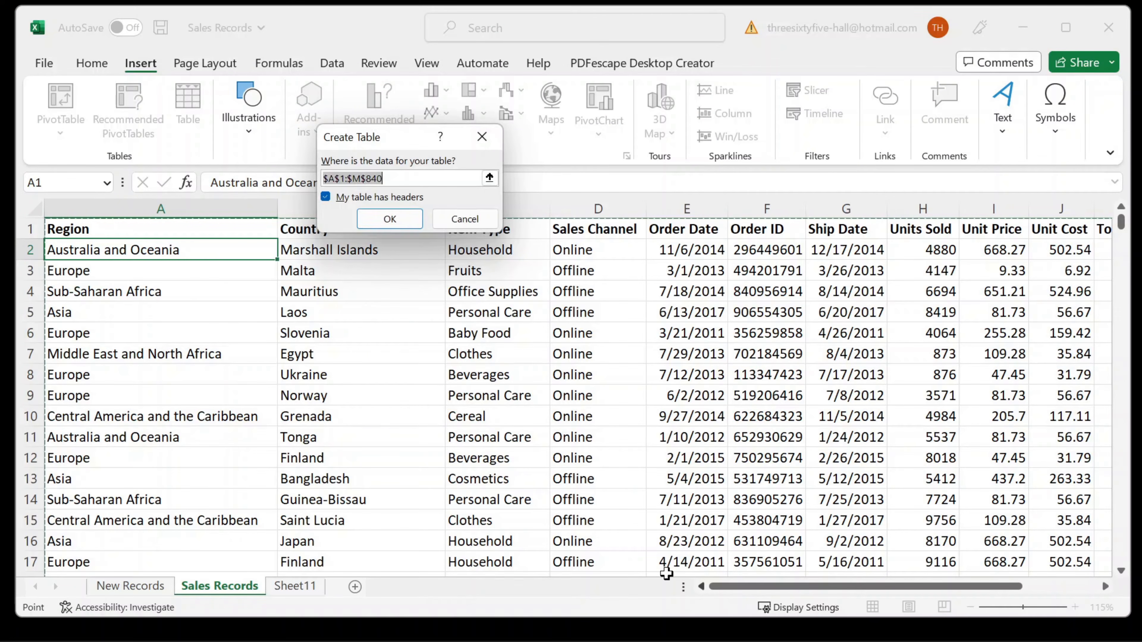
{"action": "left_click", "coordinate": [374, 212]}
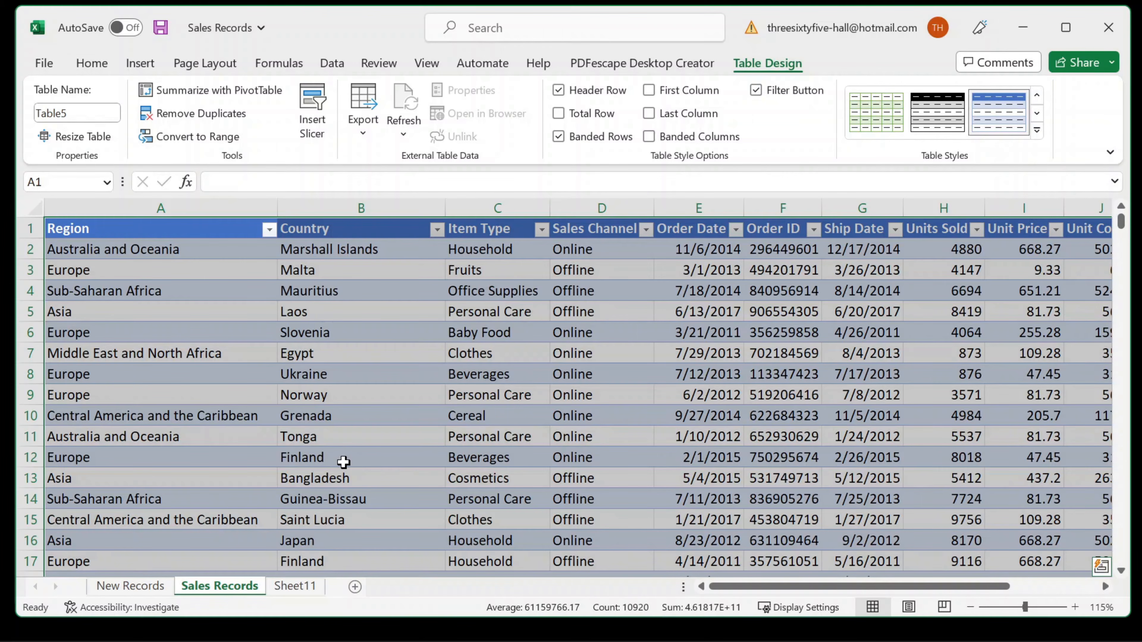
Step: Refresh the PivotTable on Sheet11
{"action": "left_click", "coordinate": [295, 586]}
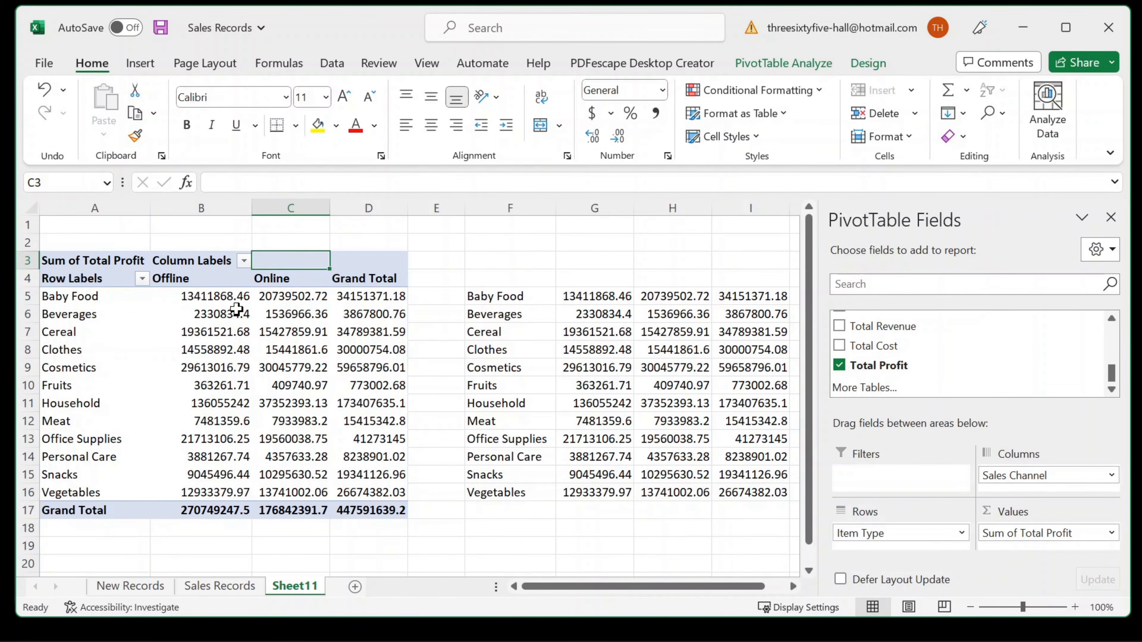
{"action": "right_click", "coordinate": [275, 266]}
{"action": "left_click", "coordinate": [330, 356]}
Step: Copy the selected data rows from the New Records sheet and paste them at A841, directly below the Sales Records table
{"action": "left_click", "coordinate": [211, 586]}
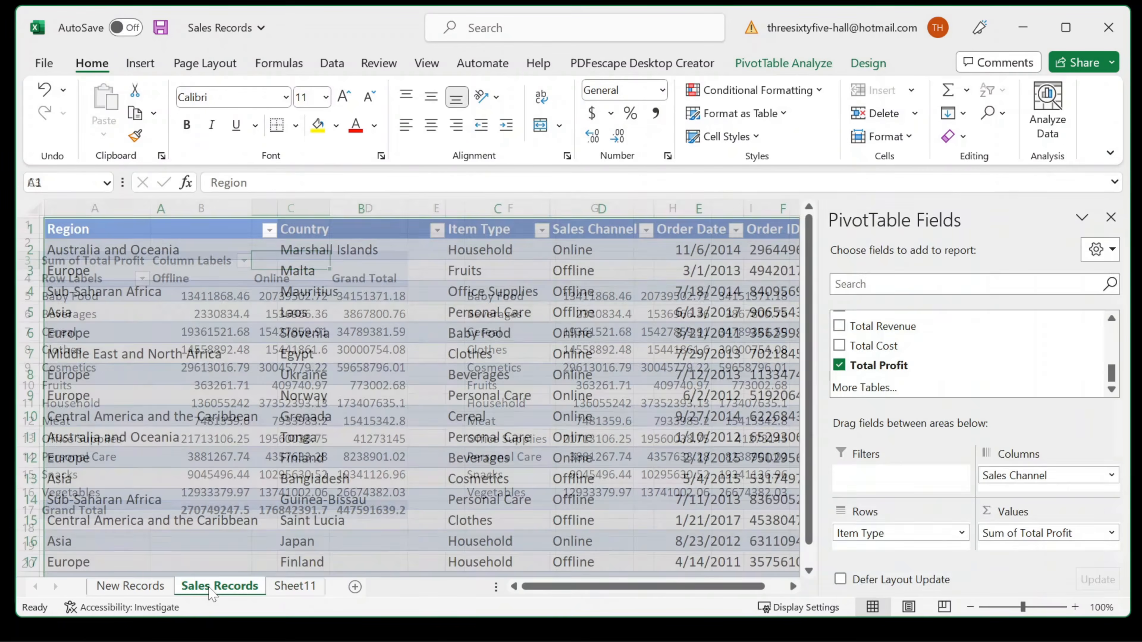
{"action": "left_click", "coordinate": [129, 589]}
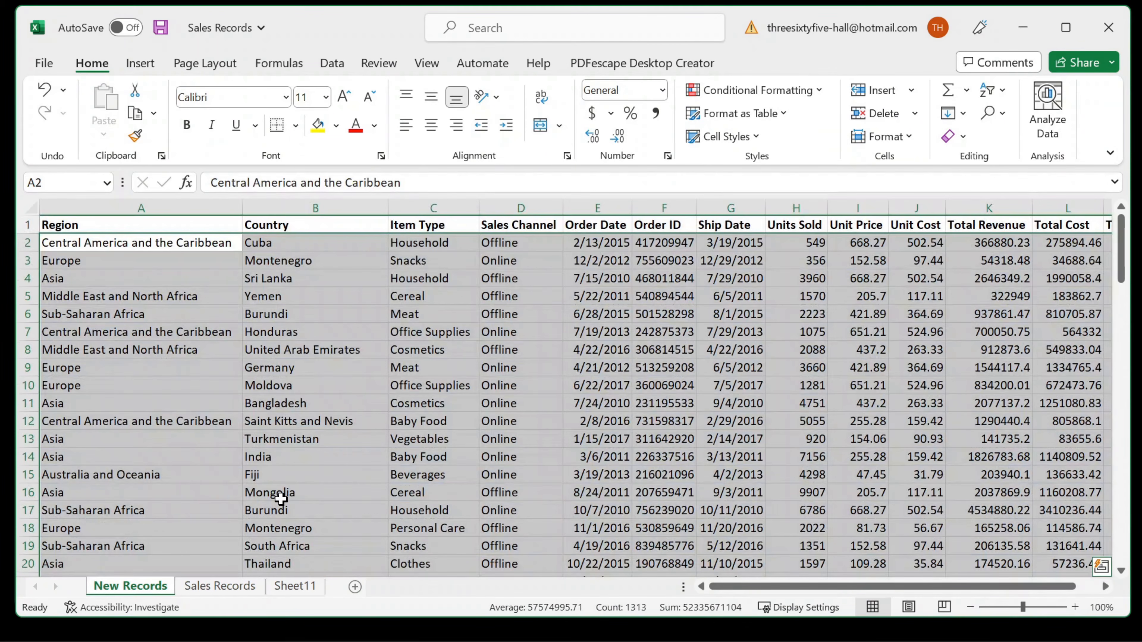
{"action": "key", "text": "ctrl+c"}
{"action": "left_click", "coordinate": [219, 586]}
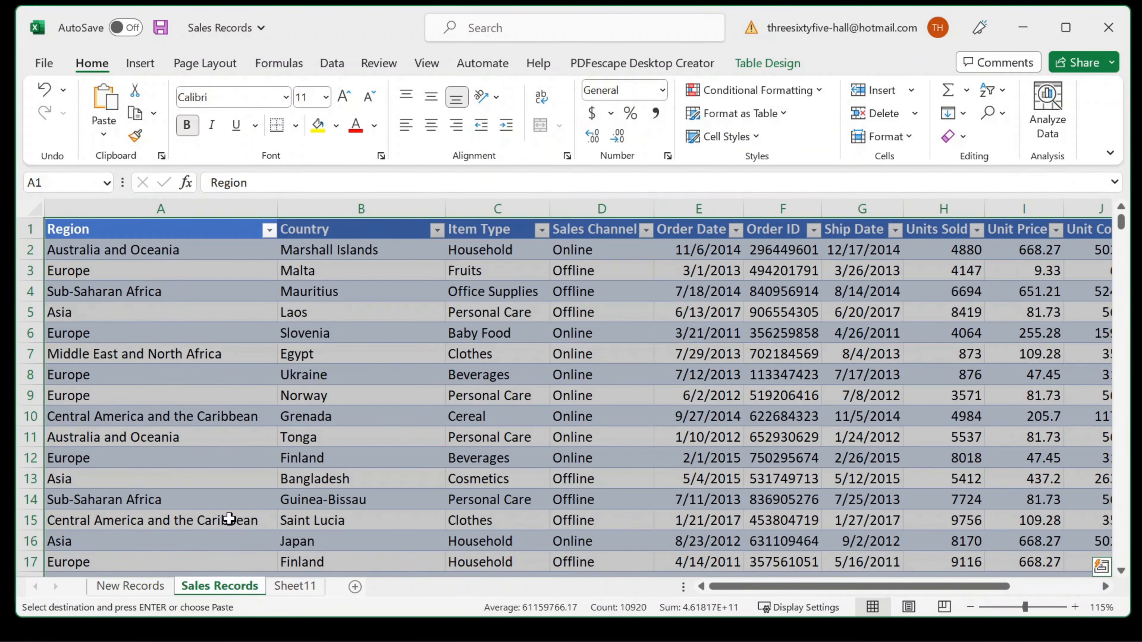
{"action": "scroll", "coordinate": [242, 420], "scroll_direction": "down", "scroll_amount": 20}
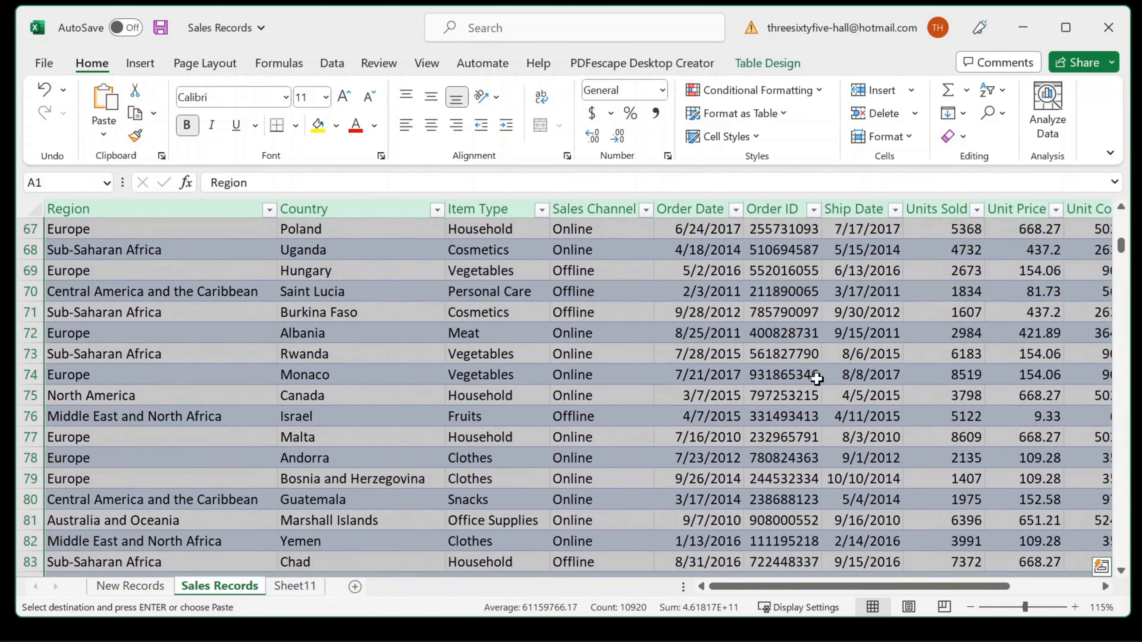
{"action": "left_click_drag", "start_coordinate": [1120, 247], "coordinate": [1121, 524]}
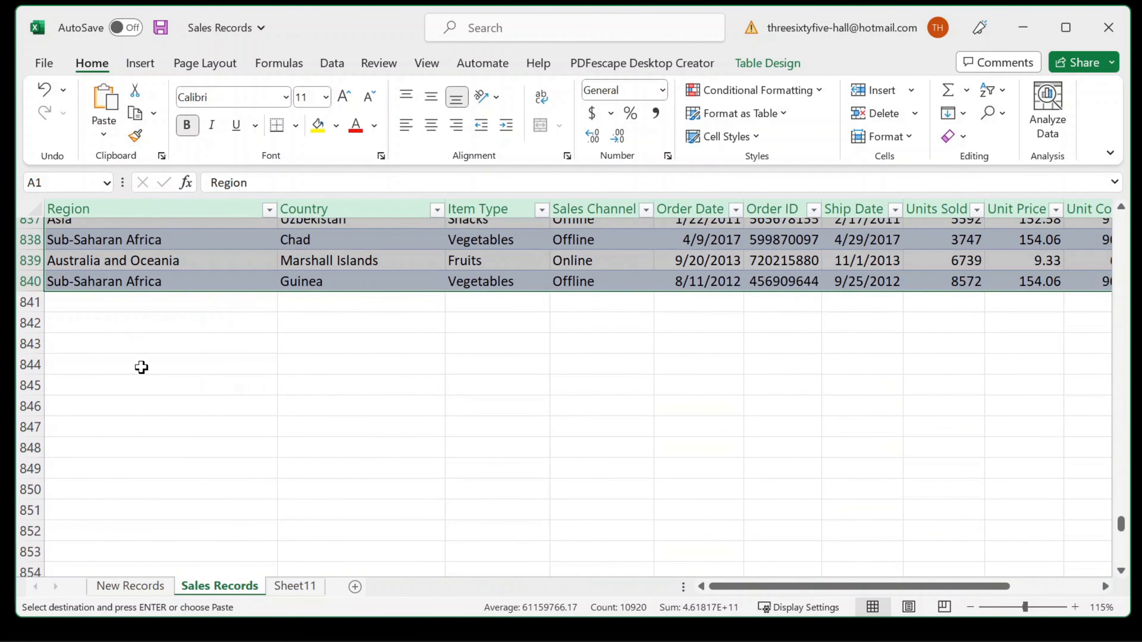
{"action": "left_click", "coordinate": [120, 304]}
{"action": "key", "text": "ctrl+v"}
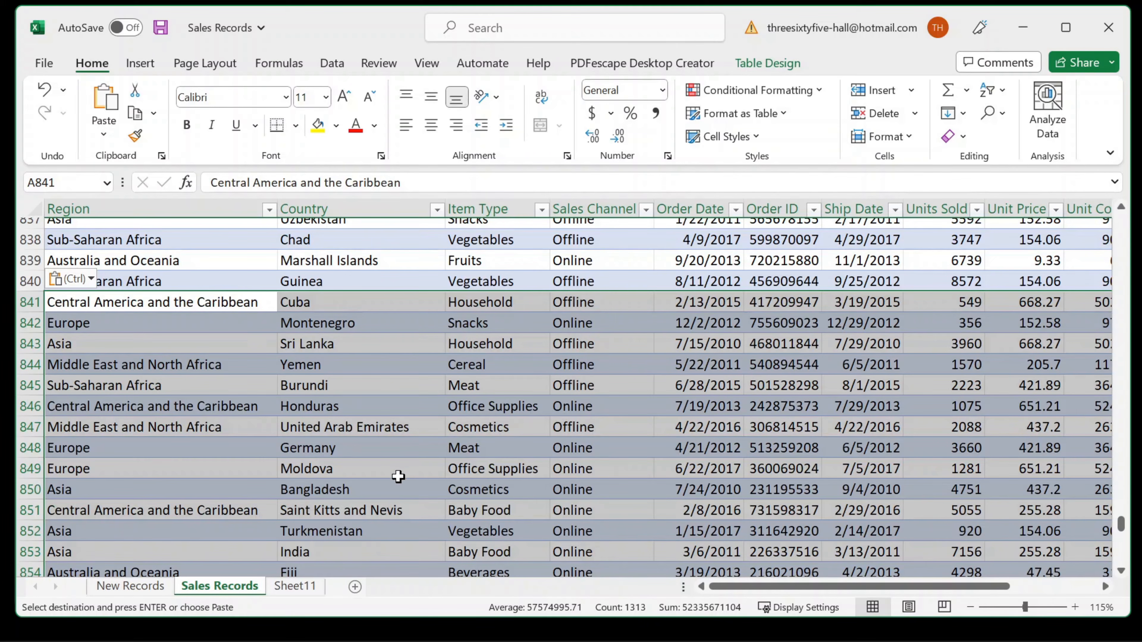
Step: Refresh the PivotTable on Sheet11 and compare its values in B5:D16 with the pasted copy
{"action": "left_click", "coordinate": [295, 586]}
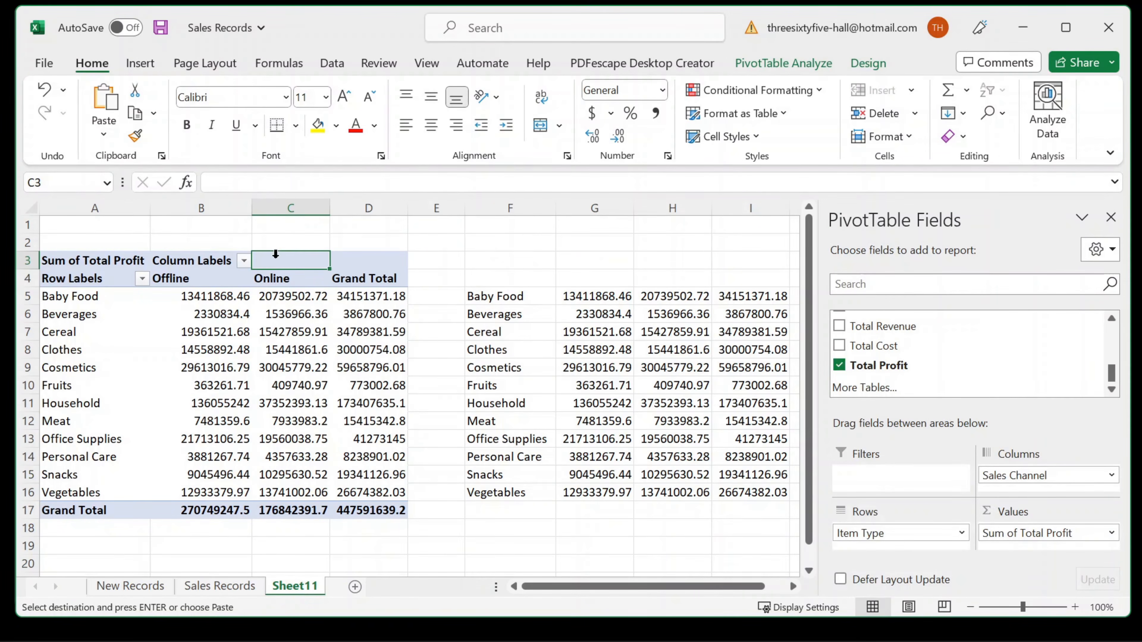
{"action": "right_click", "coordinate": [276, 255]}
{"action": "left_click", "coordinate": [326, 358]}
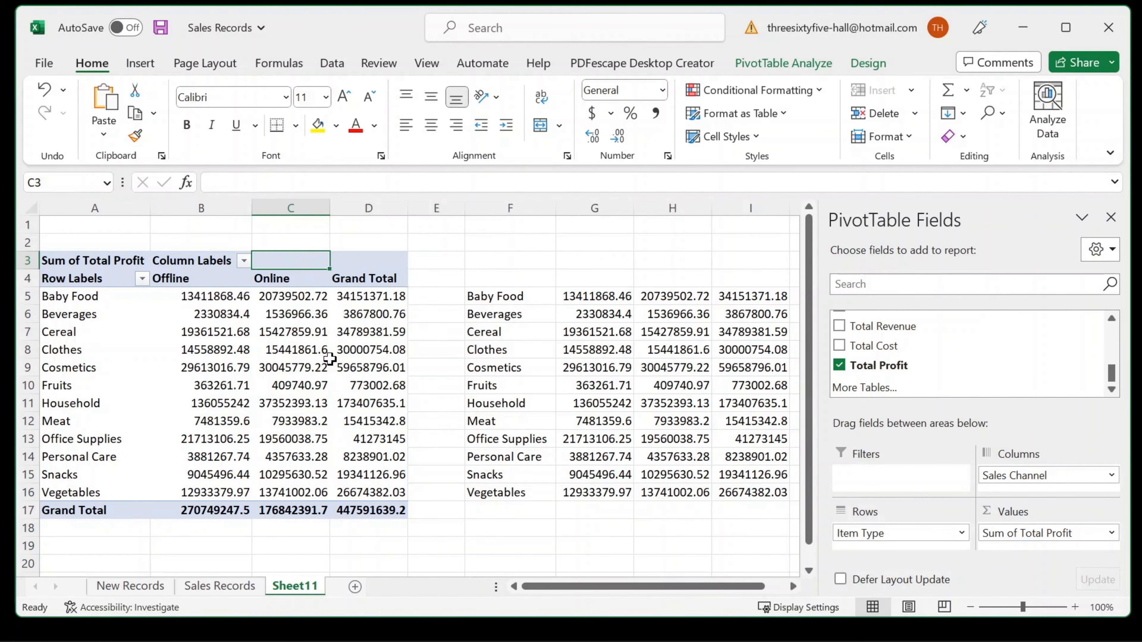
{"action": "left_click_drag", "start_coordinate": [197, 295], "coordinate": [376, 490]}
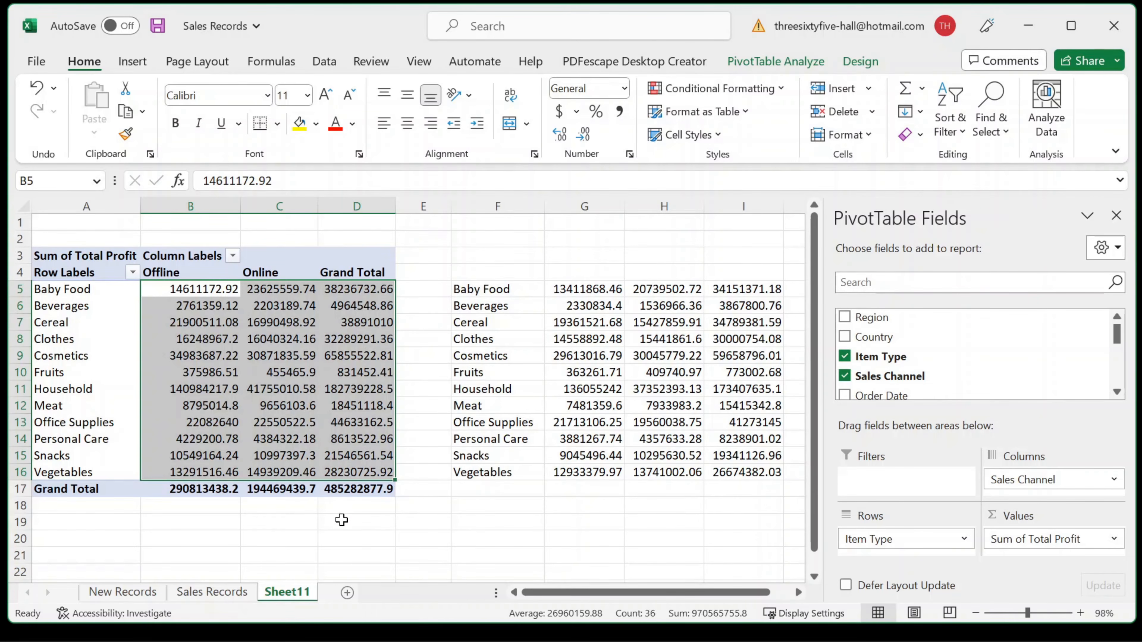
Step: Rename the table on the Sales Records sheet as SalesData
{"action": "left_click", "coordinate": [212, 592]}
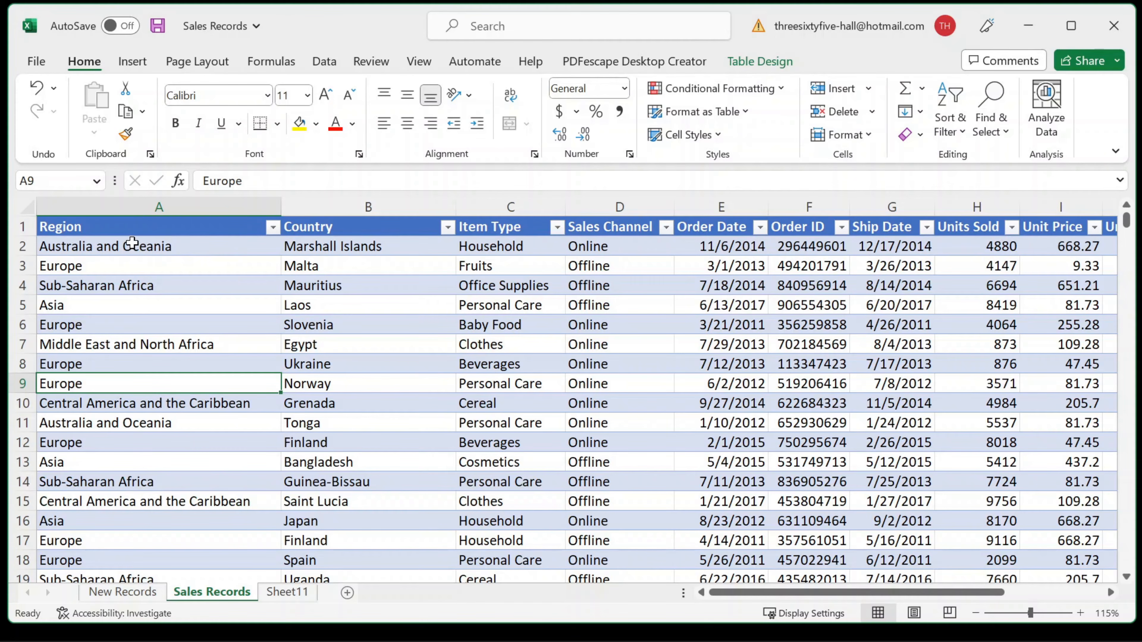
{"action": "left_click", "coordinate": [242, 224]}
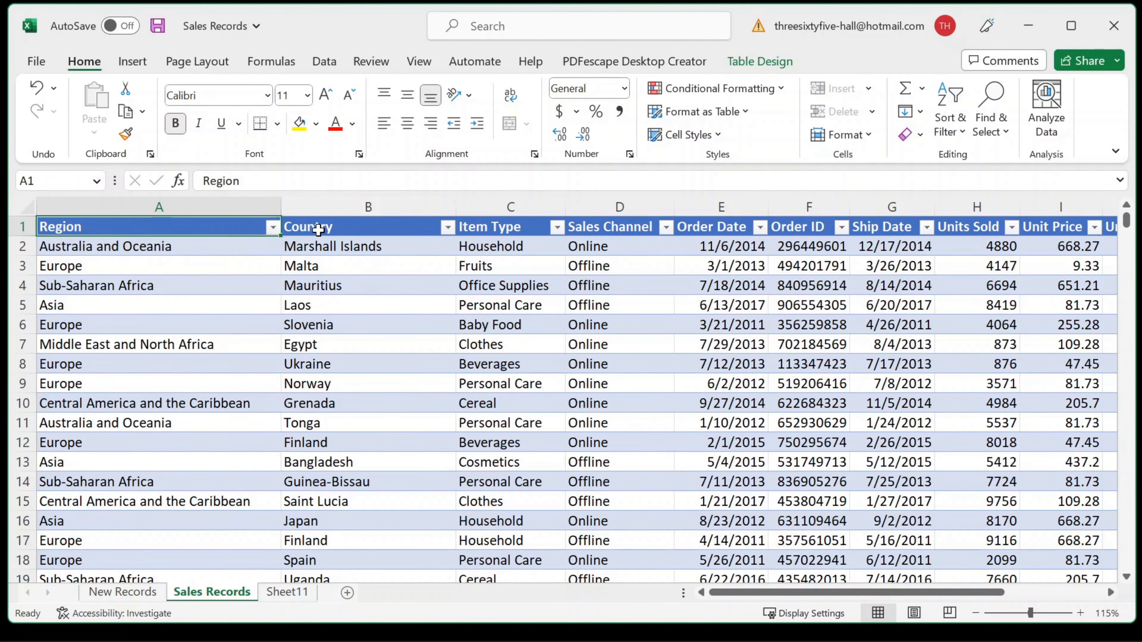
{"action": "left_click", "coordinate": [754, 66]}
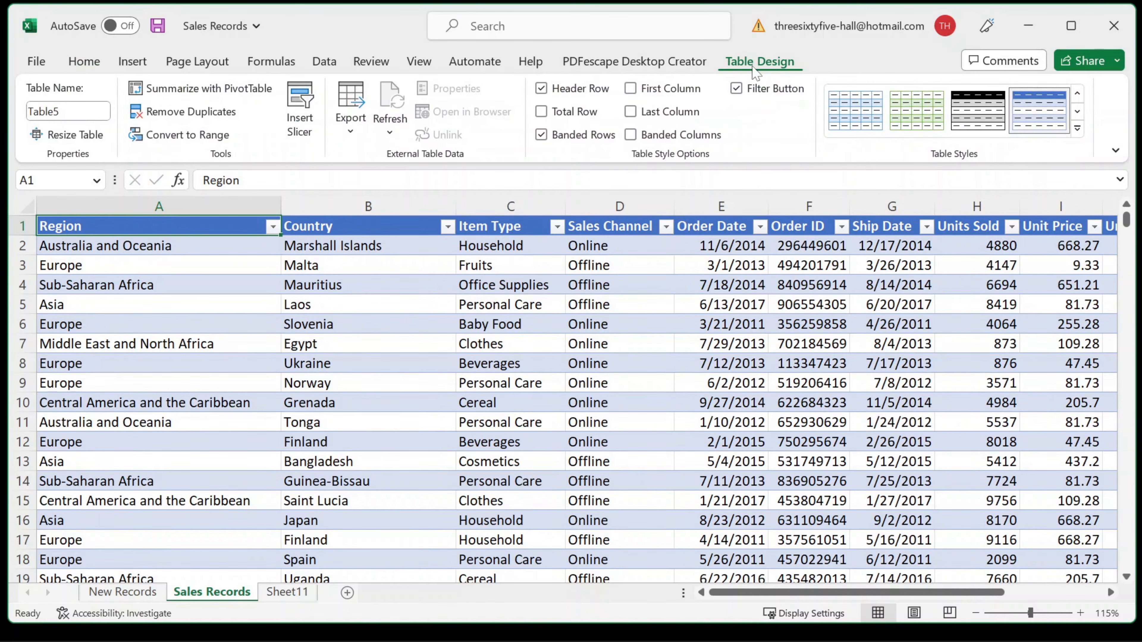
{"action": "left_click", "coordinate": [74, 113]}
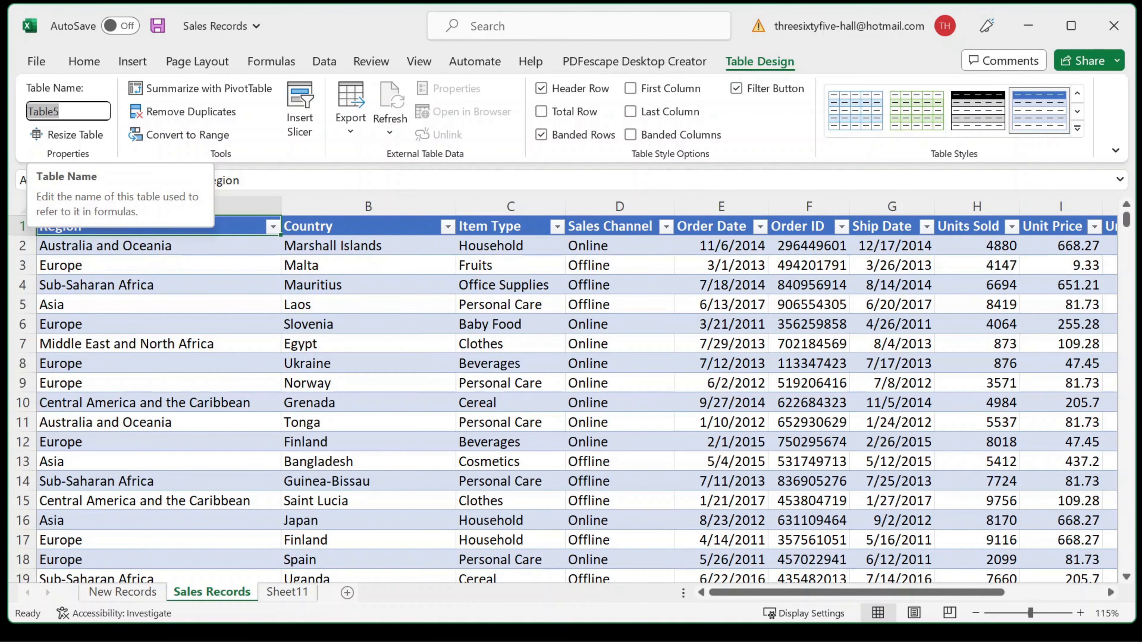
{"action": "type", "text": "SalesData"}
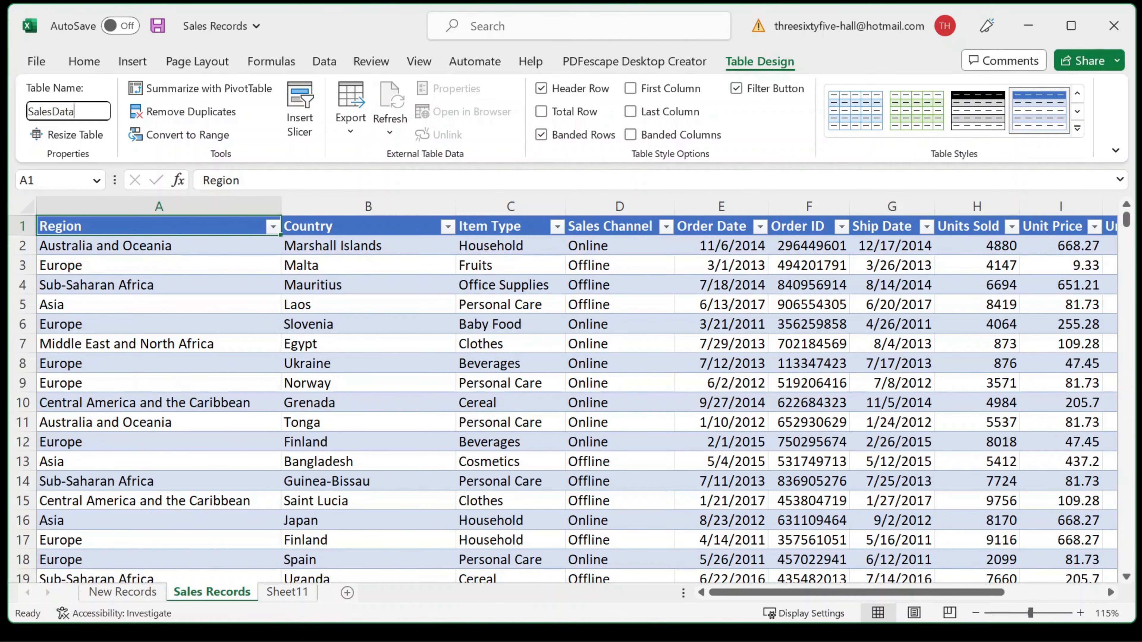
{"action": "left_click", "coordinate": [306, 383]}
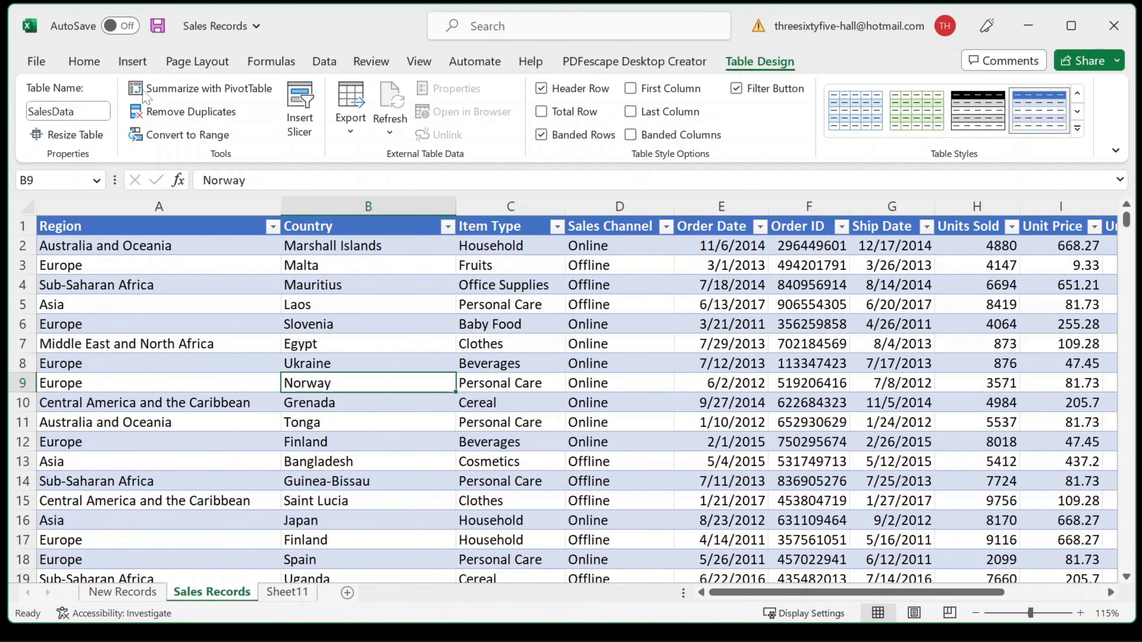
Step: Check the source range offered for a new PivotTable based on the Sales Records table, without creating one
{"action": "left_click", "coordinate": [130, 63]}
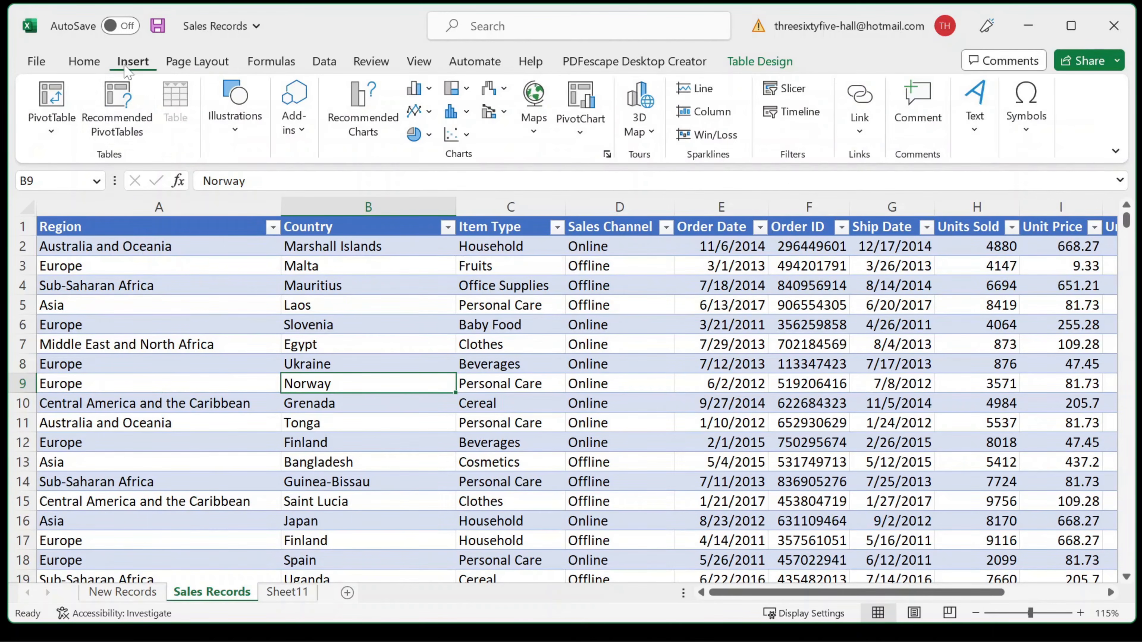
{"action": "left_click", "coordinate": [59, 106]}
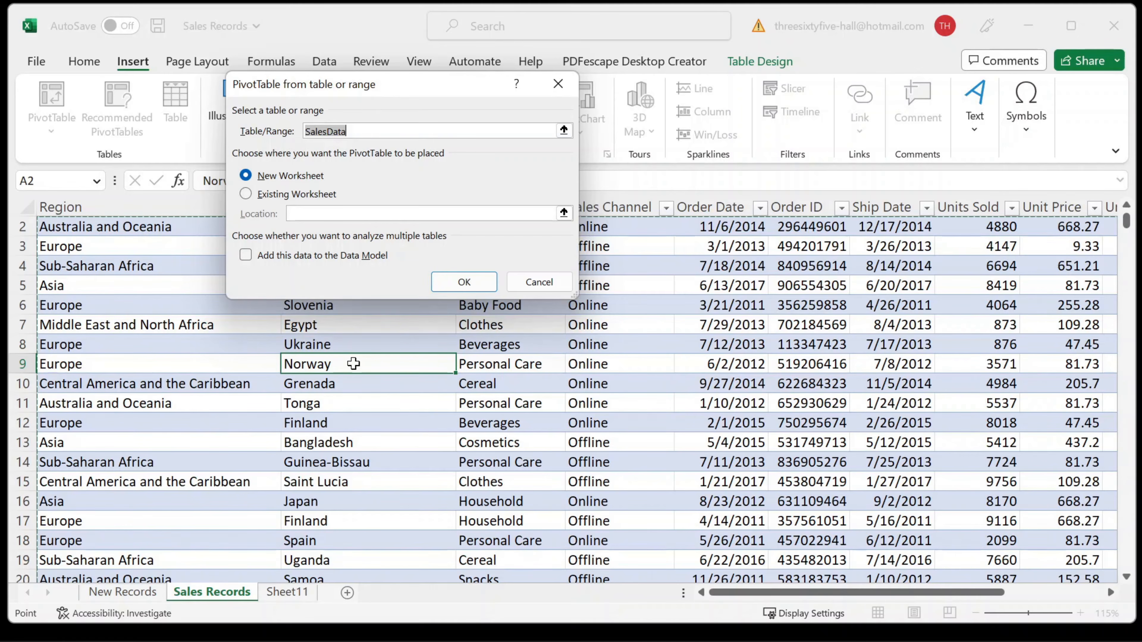
{"action": "left_click", "coordinate": [539, 286]}
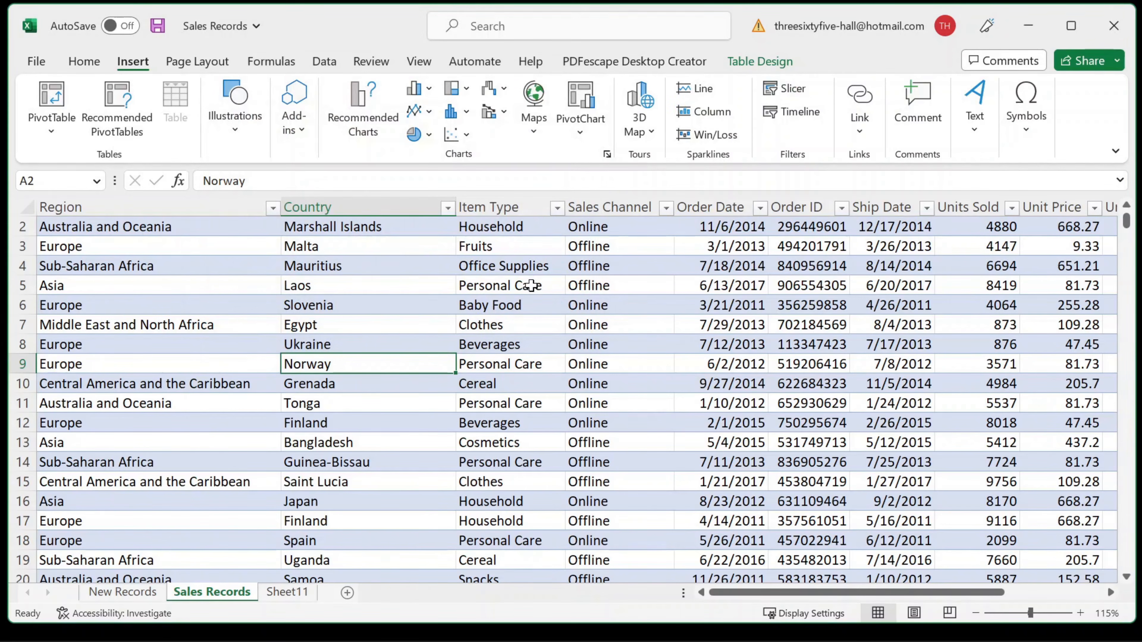
Step: Drill down into the PivotTable's Online profit for Cereal and look through the extracted records on their own sheet
{"action": "left_click", "coordinate": [287, 592]}
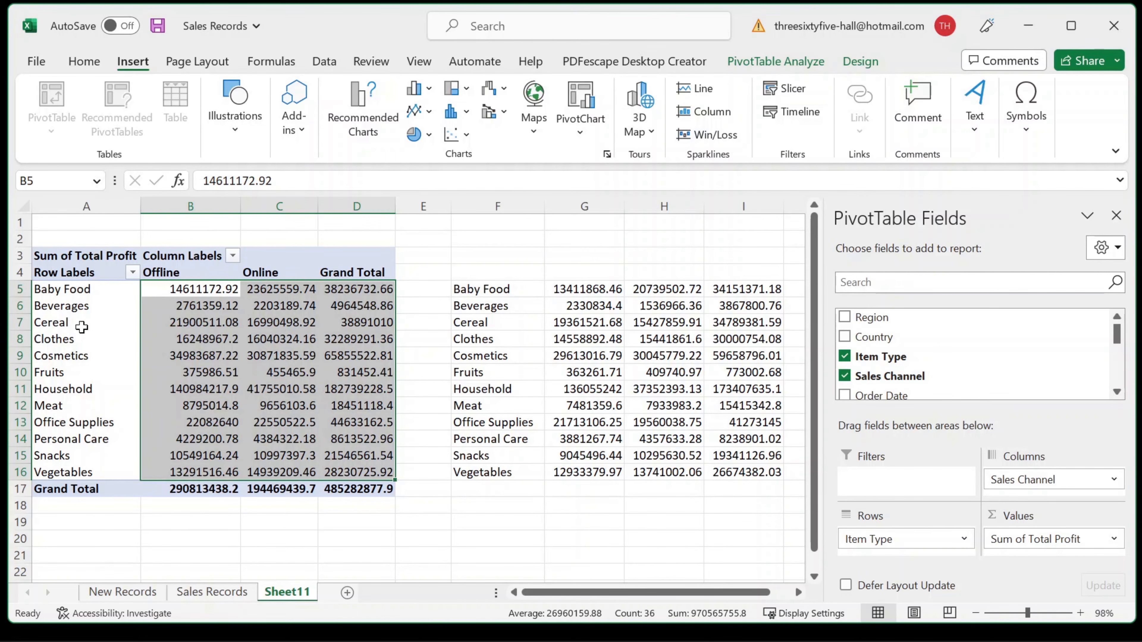
{"action": "left_click", "coordinate": [276, 338]}
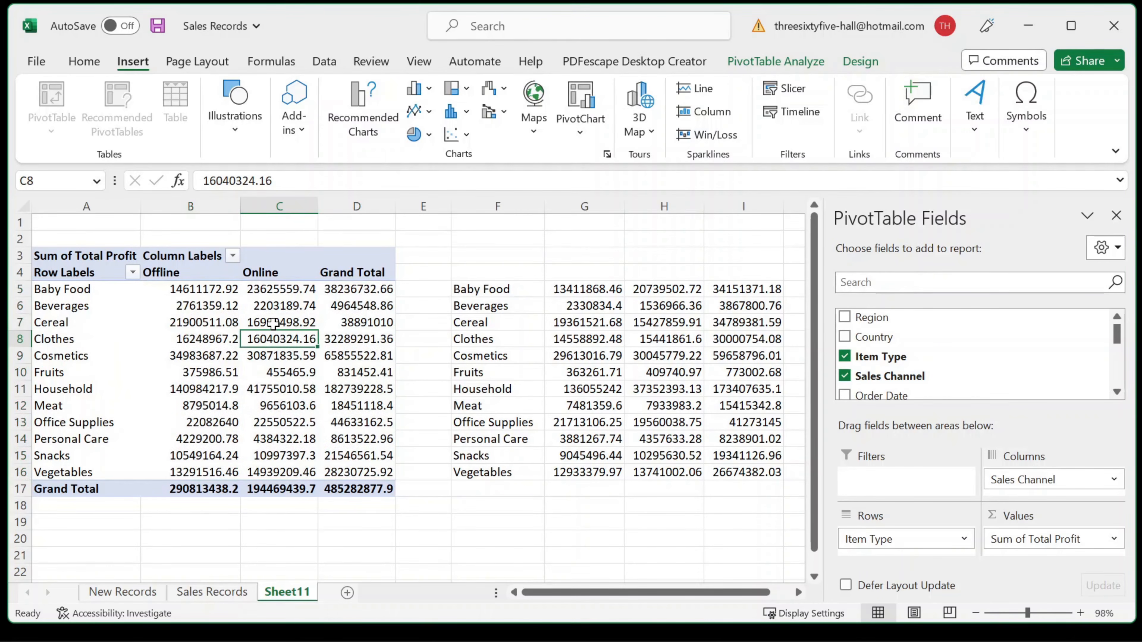
{"action": "left_click", "coordinate": [274, 323]}
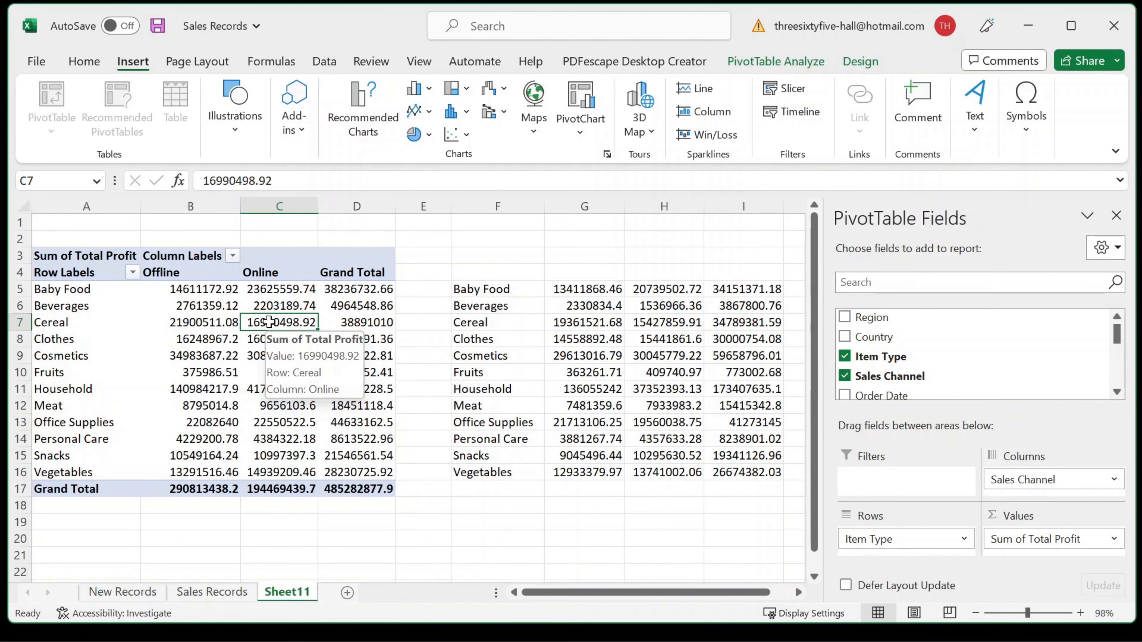
{"action": "double_click", "coordinate": [289, 324]}
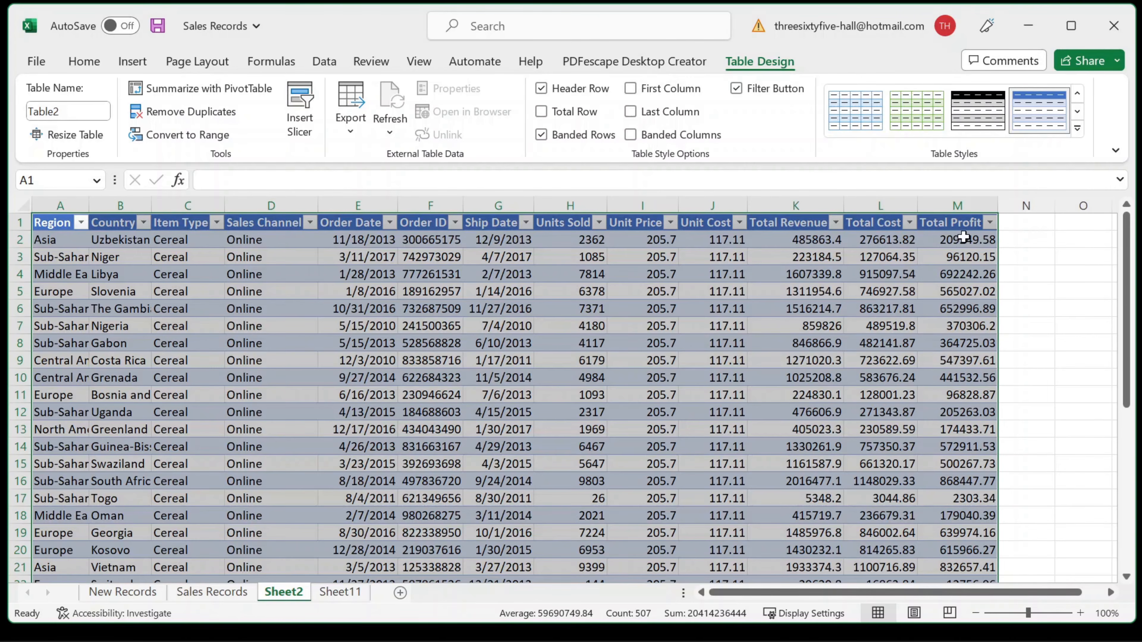
{"action": "scroll", "coordinate": [971, 394], "scroll_direction": "down", "scroll_amount": 9}
{"action": "scroll", "coordinate": [970, 384], "scroll_direction": "up", "scroll_amount": 9}
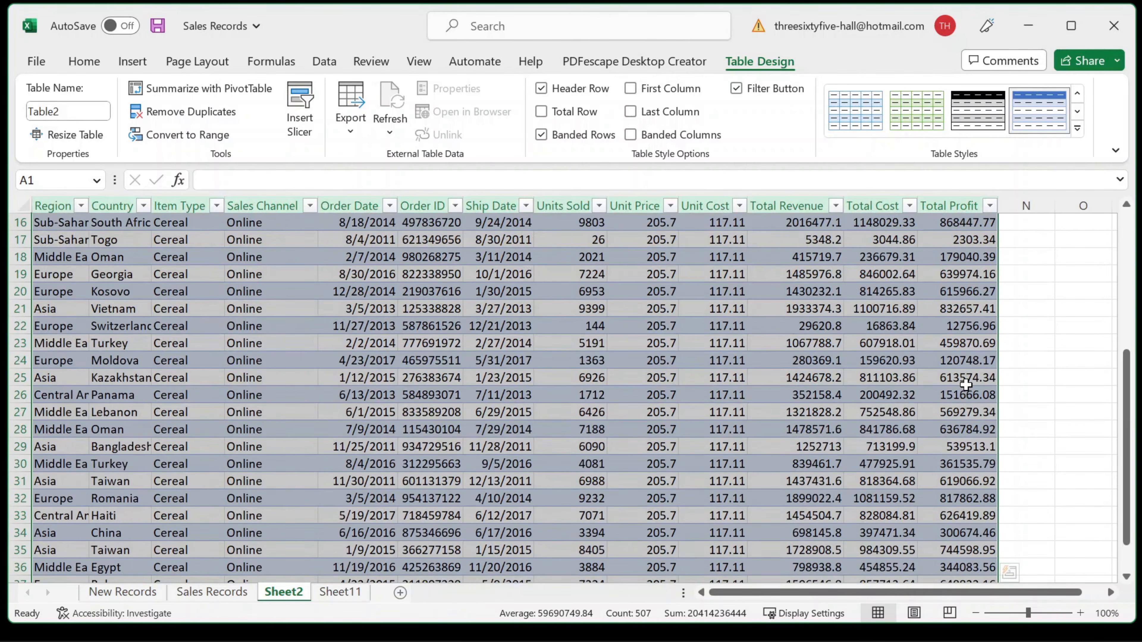
Step: Change the summary calculation of the Total Profit value field in the Sheet11 PivotTable to Average
{"action": "left_click", "coordinate": [331, 591]}
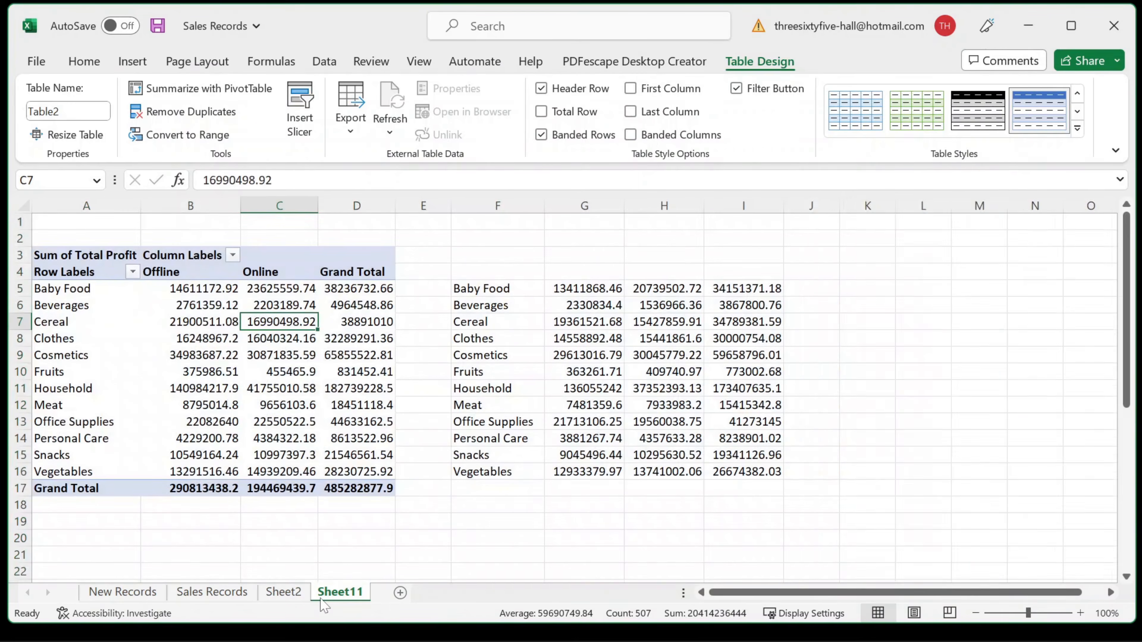
{"action": "mouse_move", "coordinate": [292, 325]}
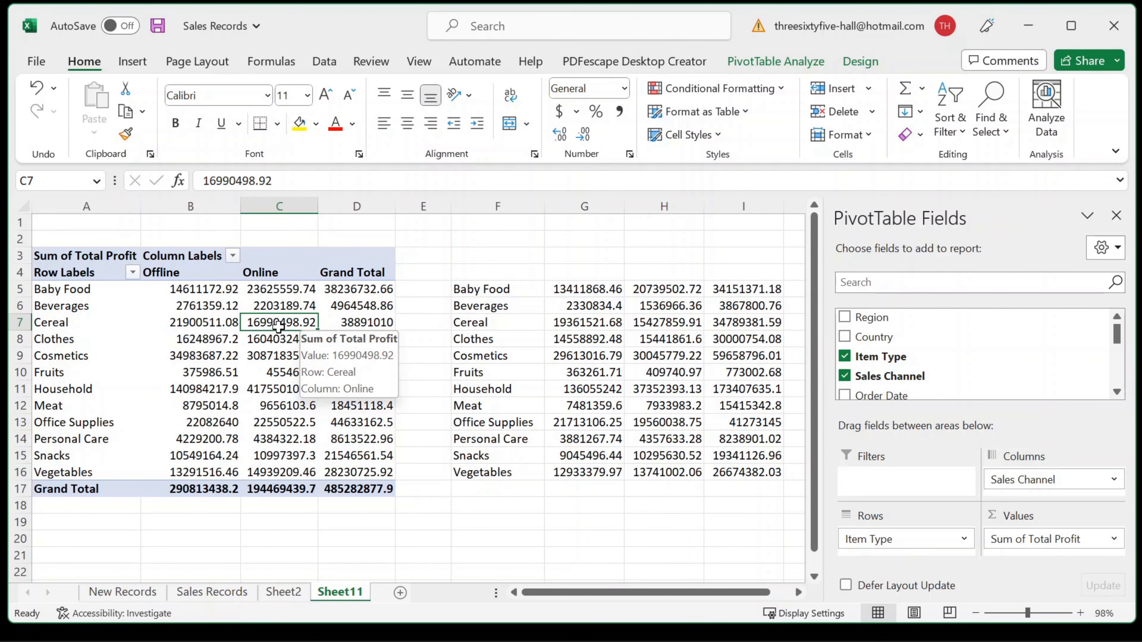
{"action": "mouse_move", "coordinate": [280, 360]}
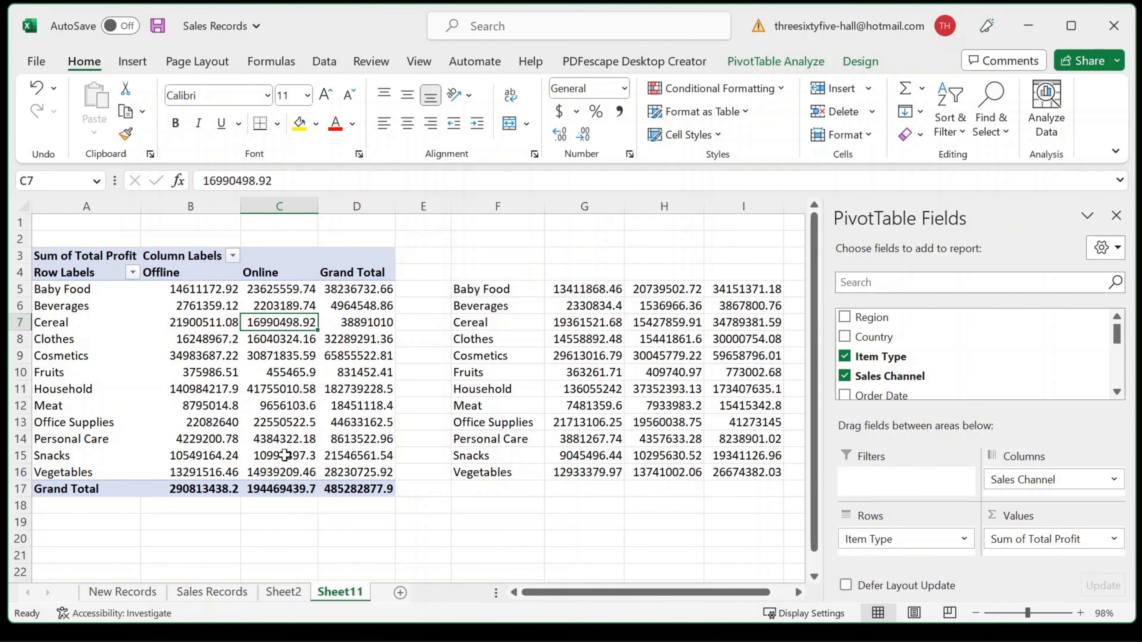
{"action": "mouse_move", "coordinate": [286, 459]}
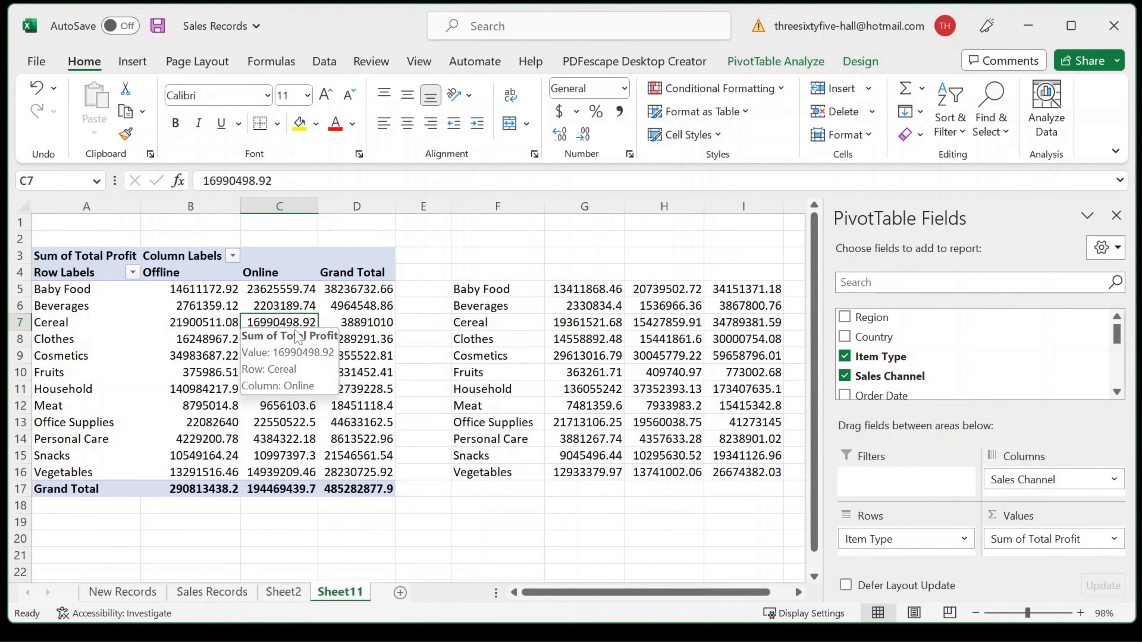
{"action": "left_click", "coordinate": [219, 300]}
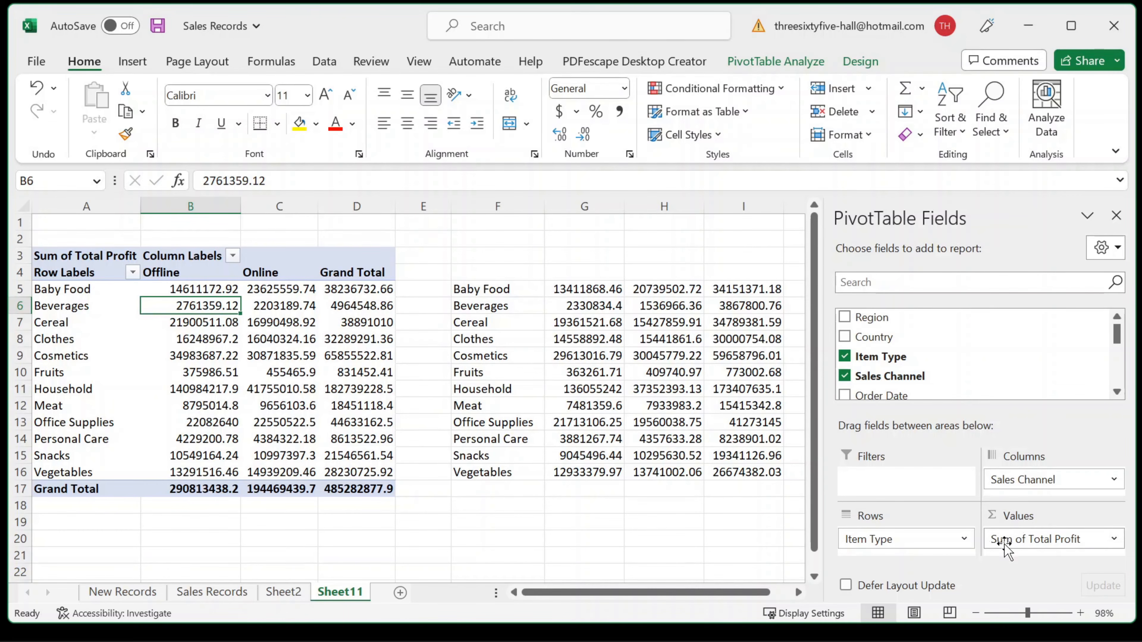
{"action": "left_click", "coordinate": [1113, 539]}
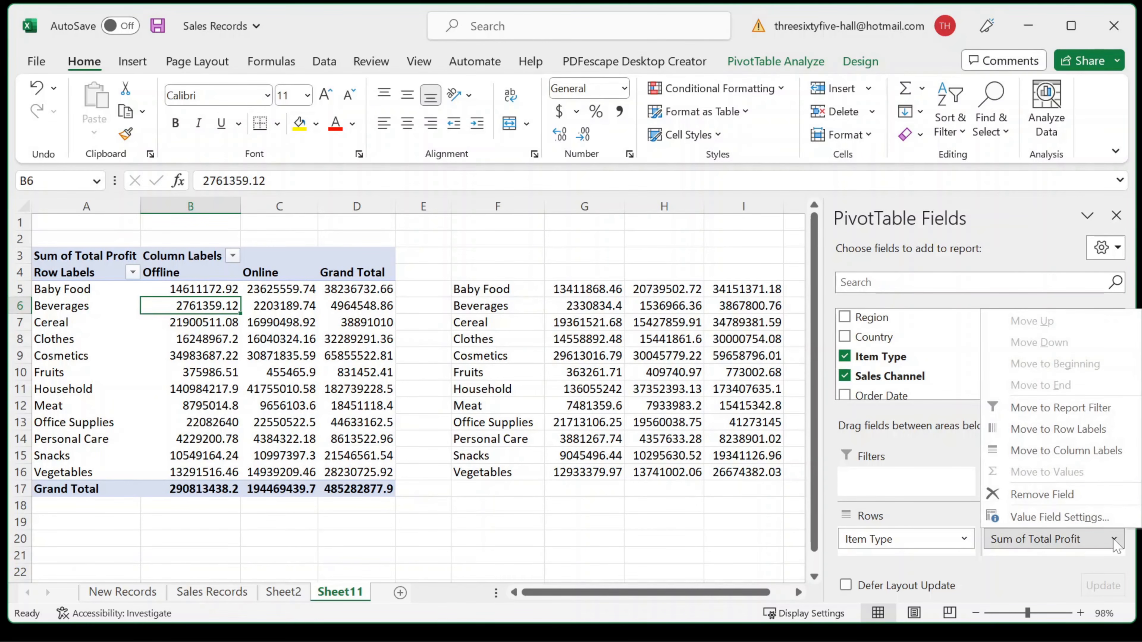
{"action": "left_click", "coordinate": [1068, 520]}
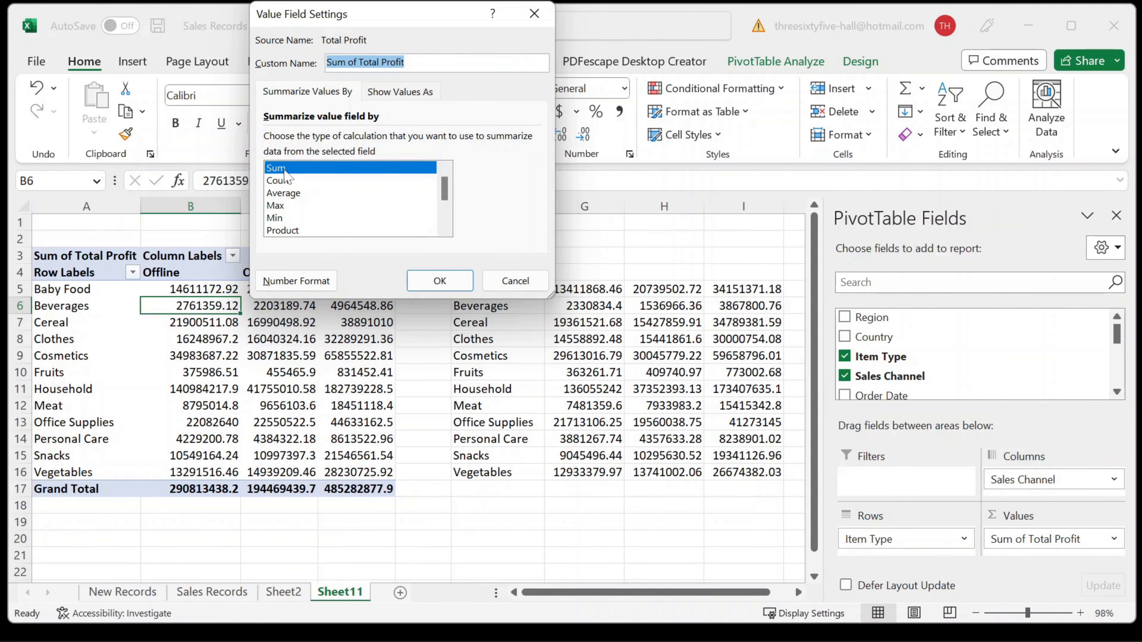
{"action": "left_click", "coordinate": [292, 193]}
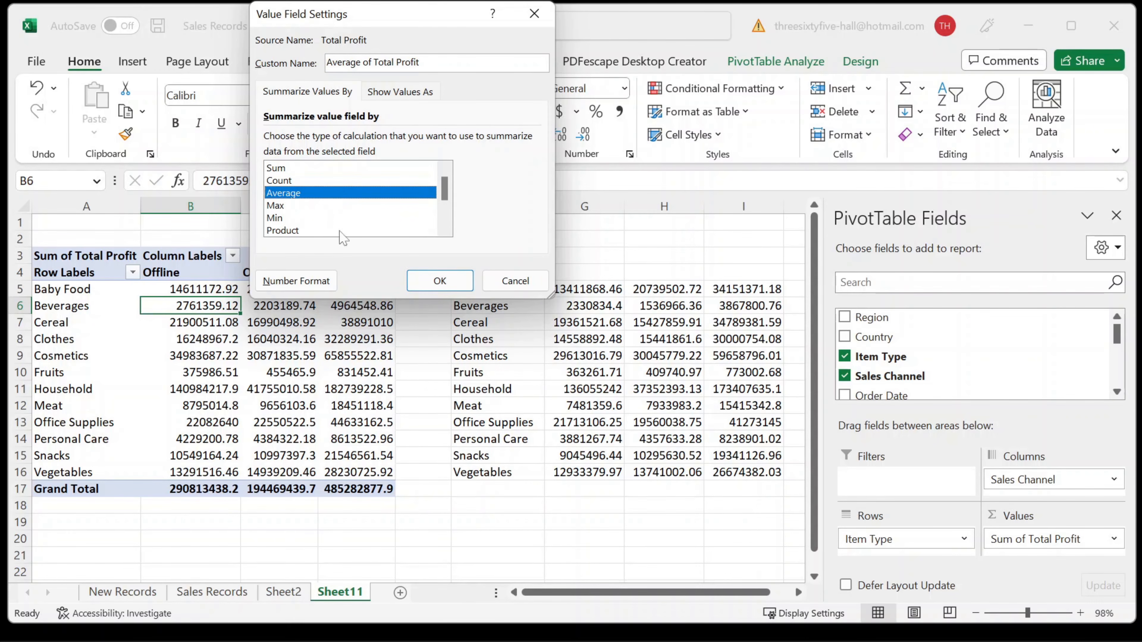
{"action": "left_click", "coordinate": [437, 278]}
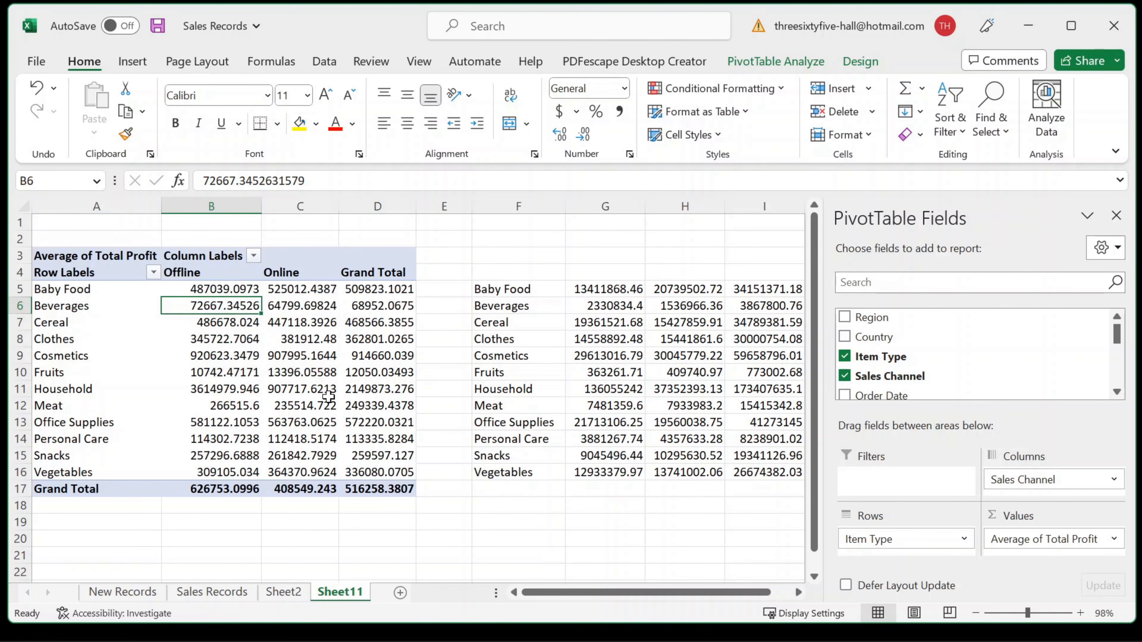
Step: Change the summary calculation of the Total Profit value field back to Sum
{"action": "left_click", "coordinate": [1113, 539]}
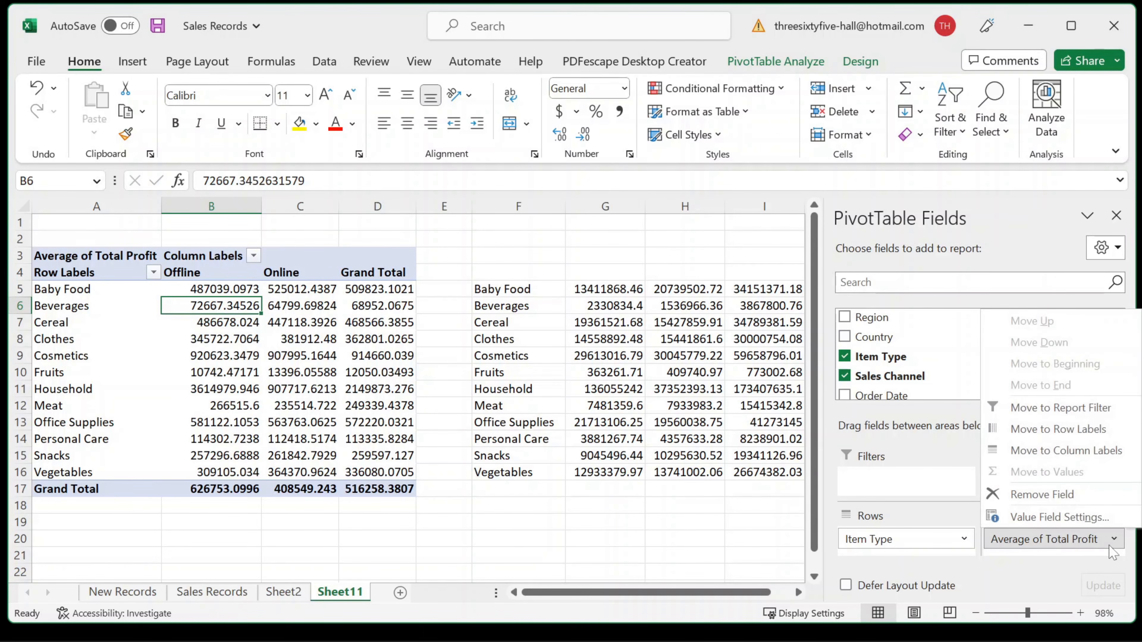
{"action": "left_click", "coordinate": [1020, 517]}
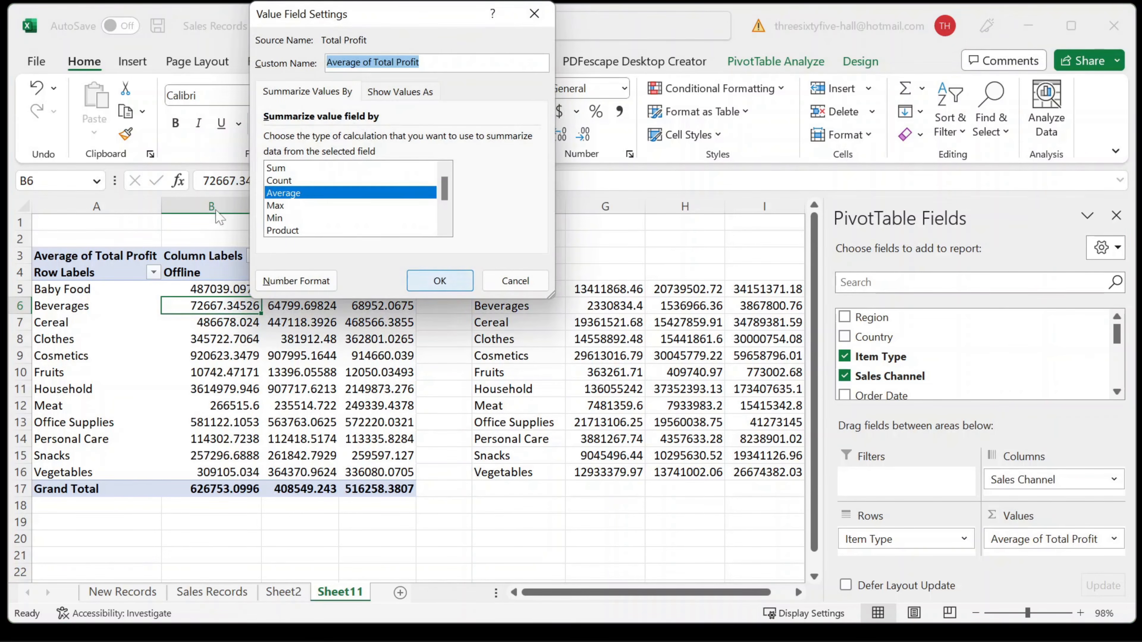
{"action": "left_click", "coordinate": [280, 171]}
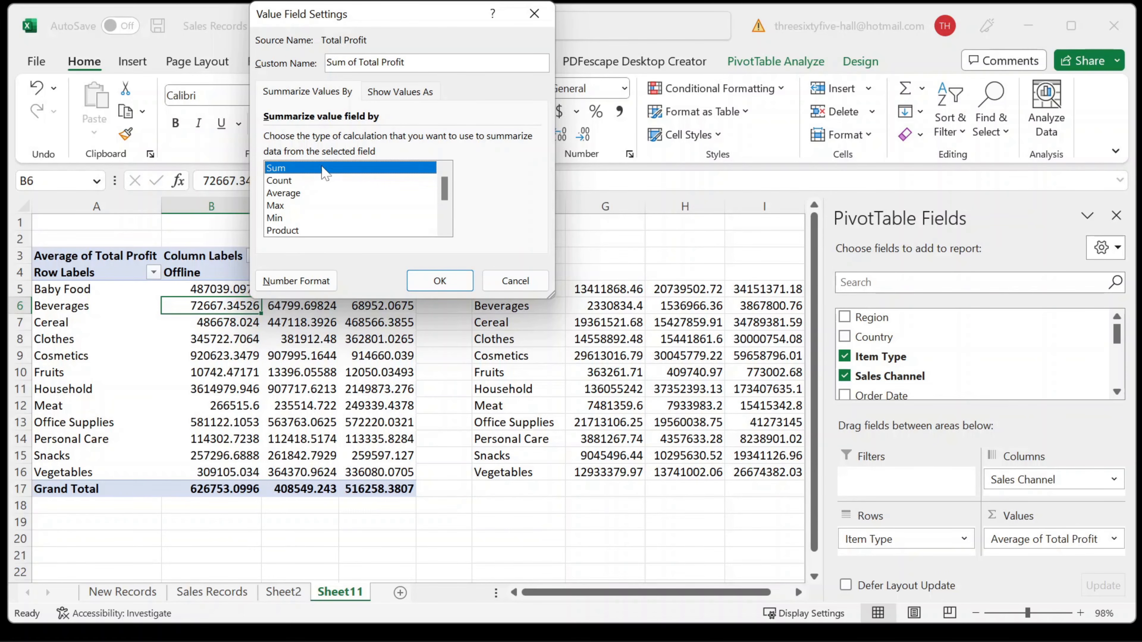
{"action": "left_click", "coordinate": [439, 280]}
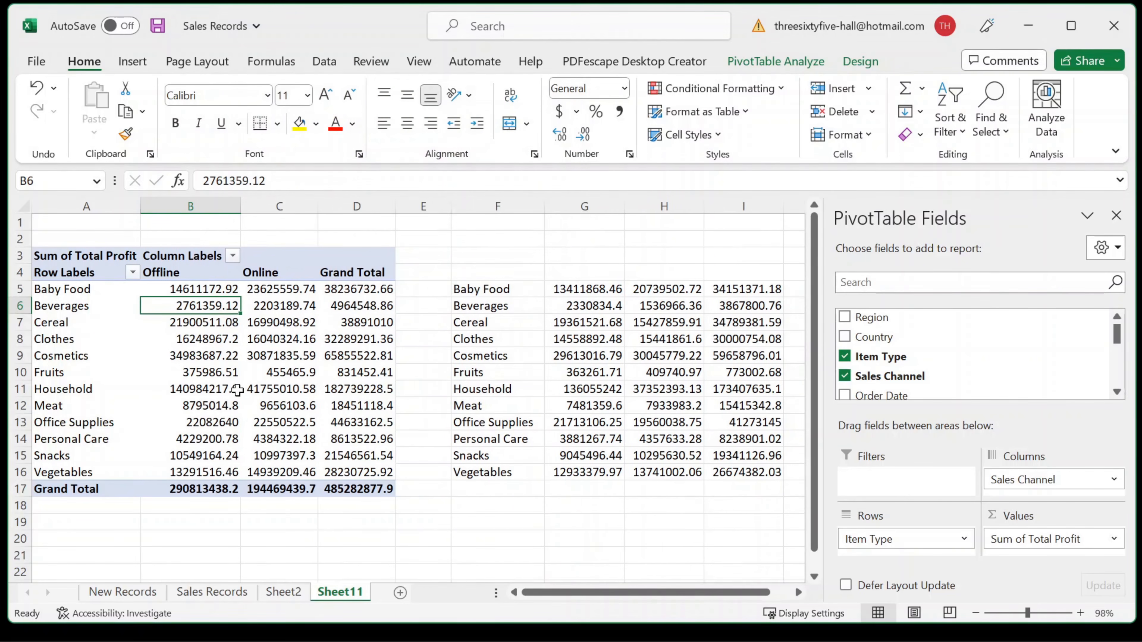
{"action": "mouse_move", "coordinate": [226, 309]}
{"action": "mouse_move", "coordinate": [230, 358]}
{"action": "mouse_move", "coordinate": [194, 291]}
{"action": "mouse_move", "coordinate": [270, 292]}
Step: Show the Sum of Total Profit values as % of Row Total and check the Offline and Online shares for Baby Food and Beverages
{"action": "left_click", "coordinate": [1073, 541]}
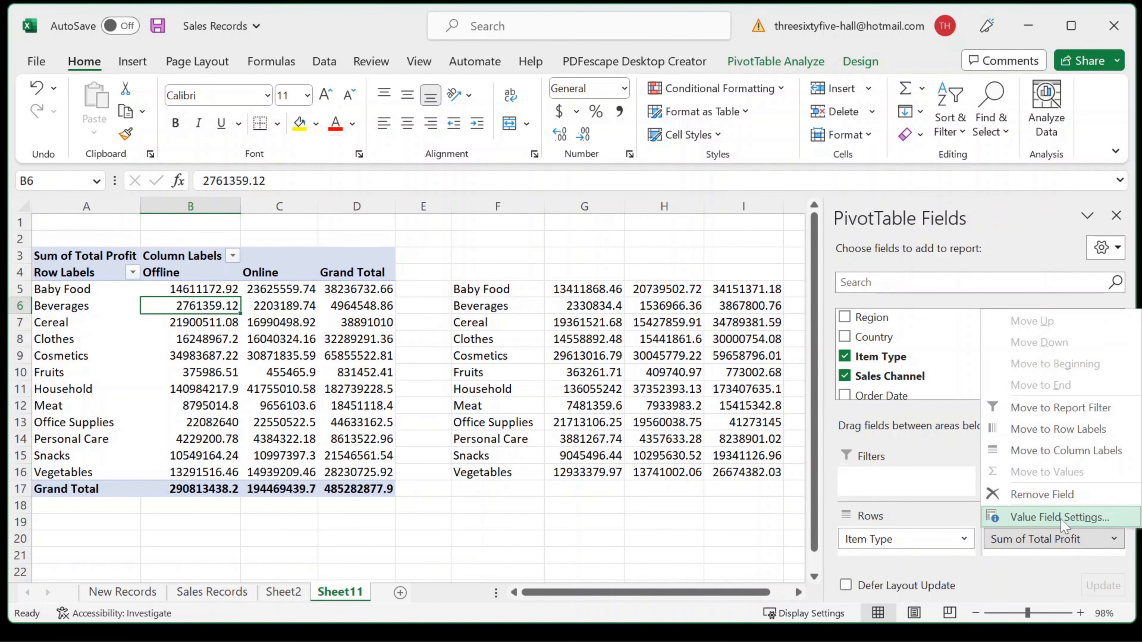
{"action": "left_click", "coordinate": [1060, 518]}
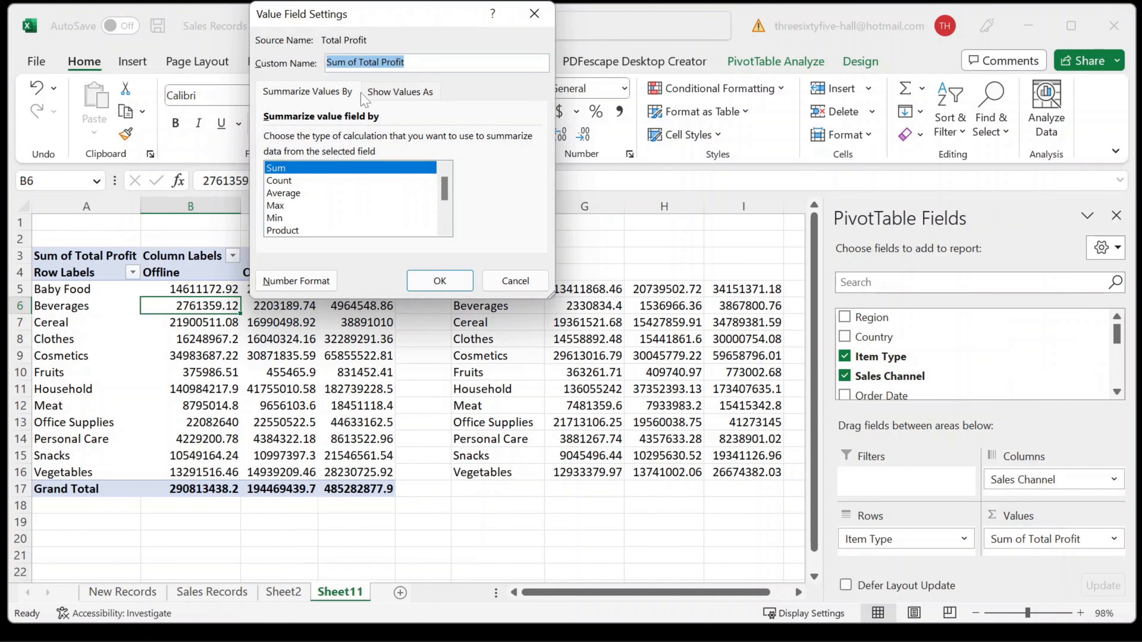
{"action": "left_click", "coordinate": [397, 93]}
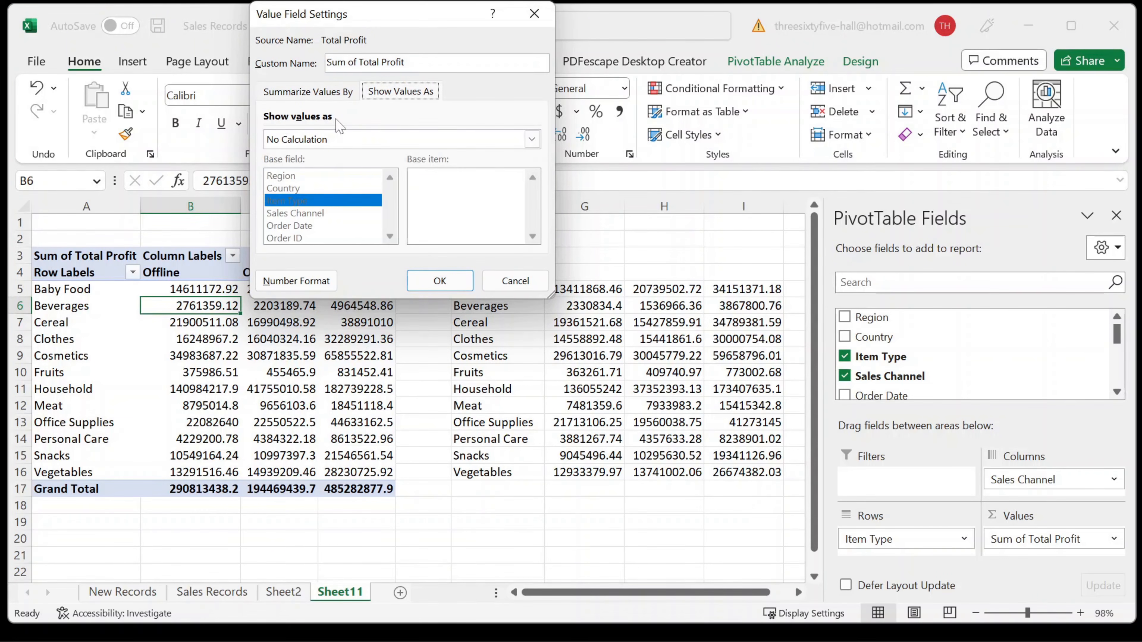
{"action": "left_click", "coordinate": [532, 140]}
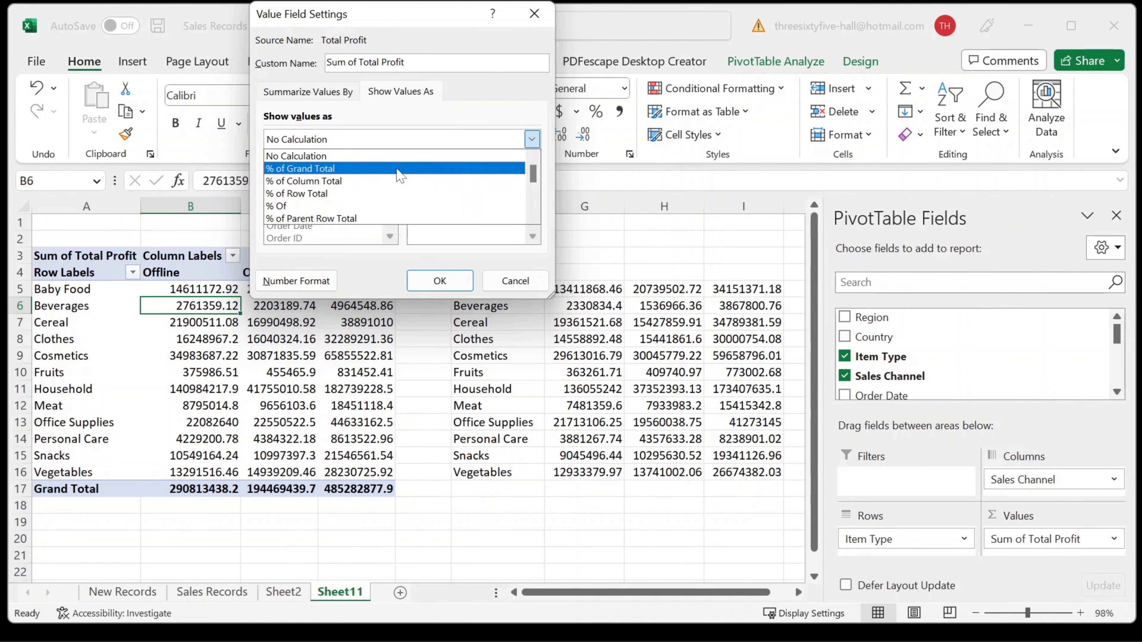
{"action": "left_click", "coordinate": [313, 194]}
{"action": "left_click", "coordinate": [431, 283]}
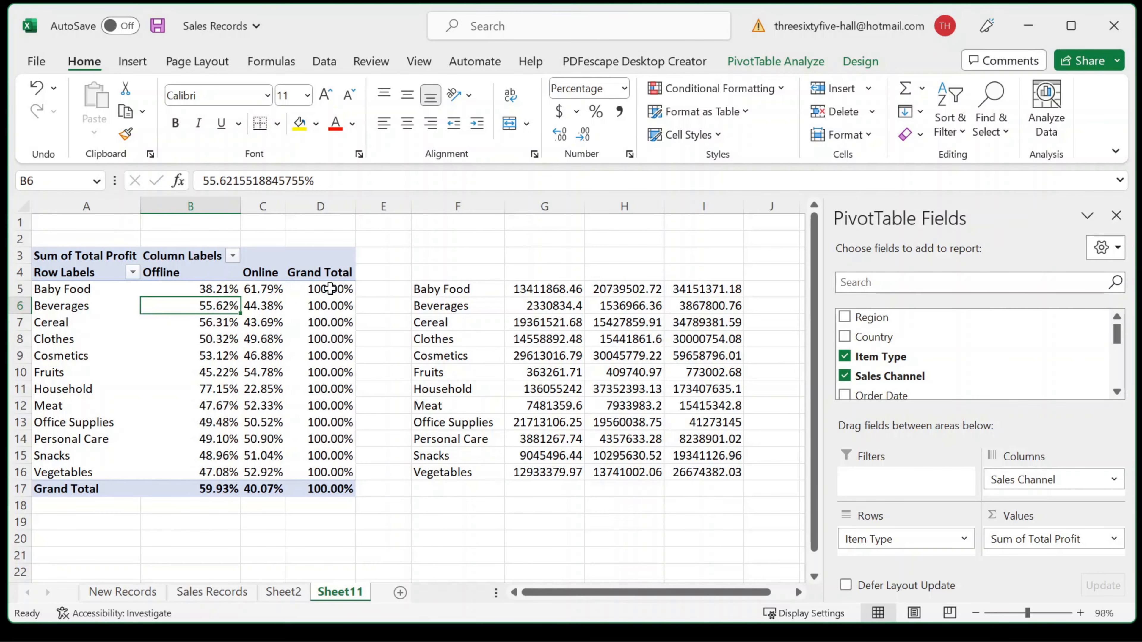
{"action": "left_click", "coordinate": [207, 290]}
{"action": "left_click", "coordinate": [242, 292]}
{"action": "left_click", "coordinate": [221, 309]}
{"action": "left_click", "coordinate": [250, 305]}
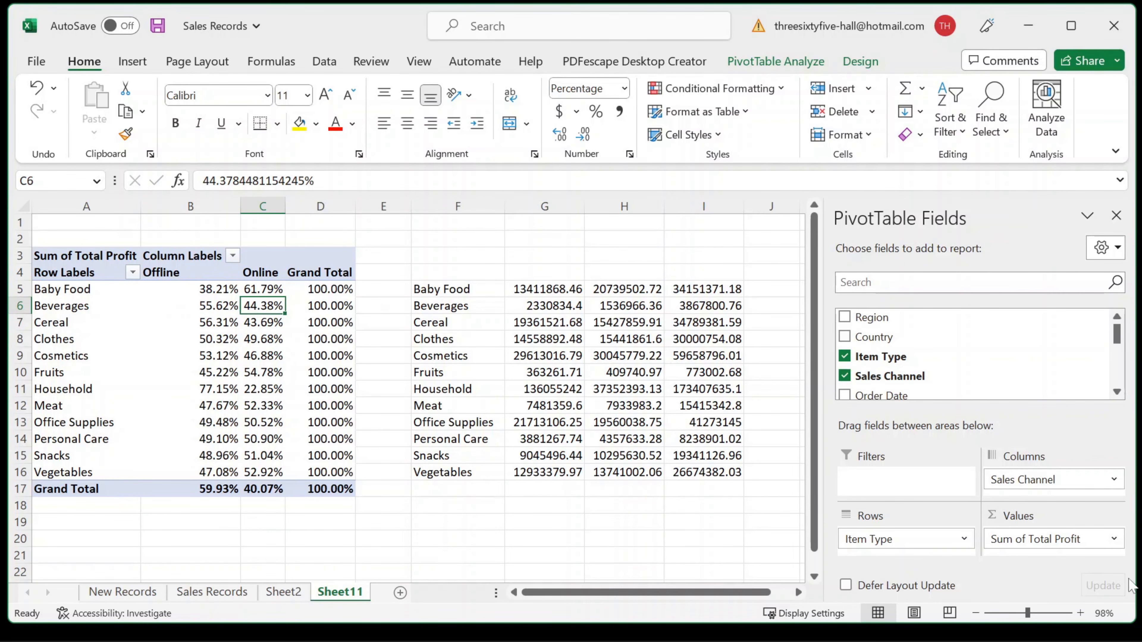
Step: Show the Sum of Total Profit values in the PivotTable as % of Column Total
{"action": "left_click", "coordinate": [1004, 540]}
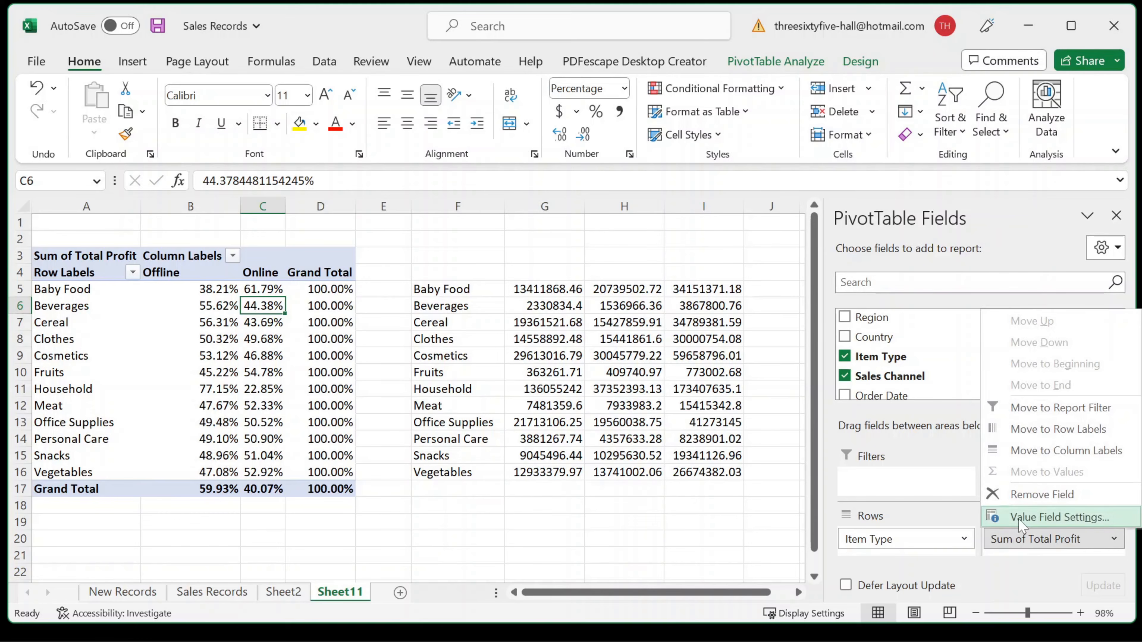
{"action": "left_click", "coordinate": [1016, 520]}
{"action": "left_click", "coordinate": [400, 91]}
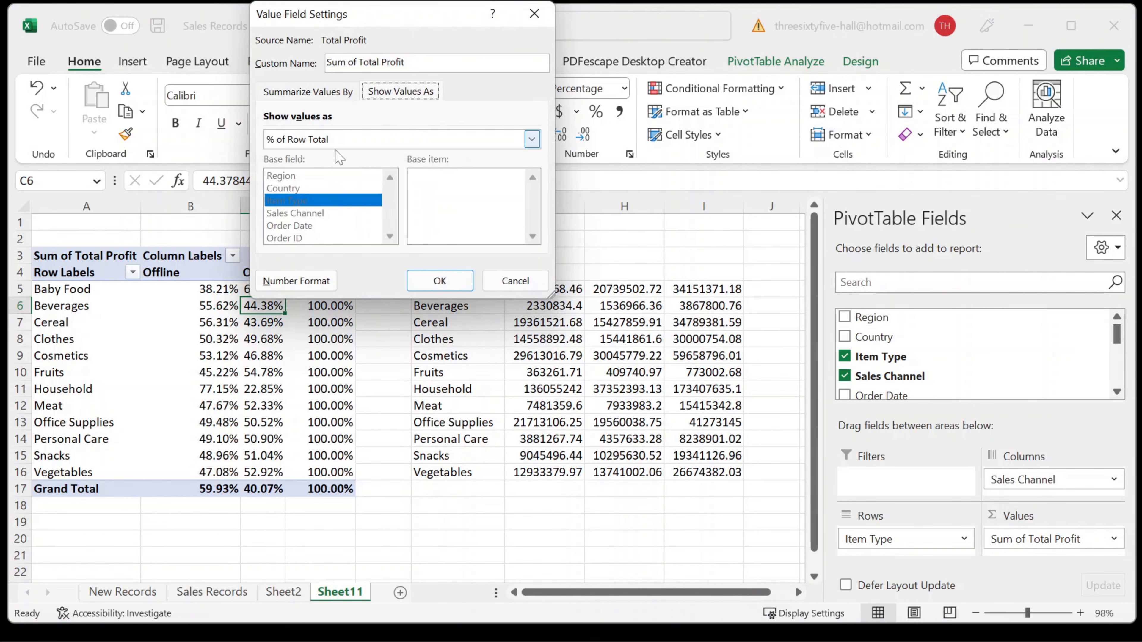
{"action": "left_click", "coordinate": [532, 140]}
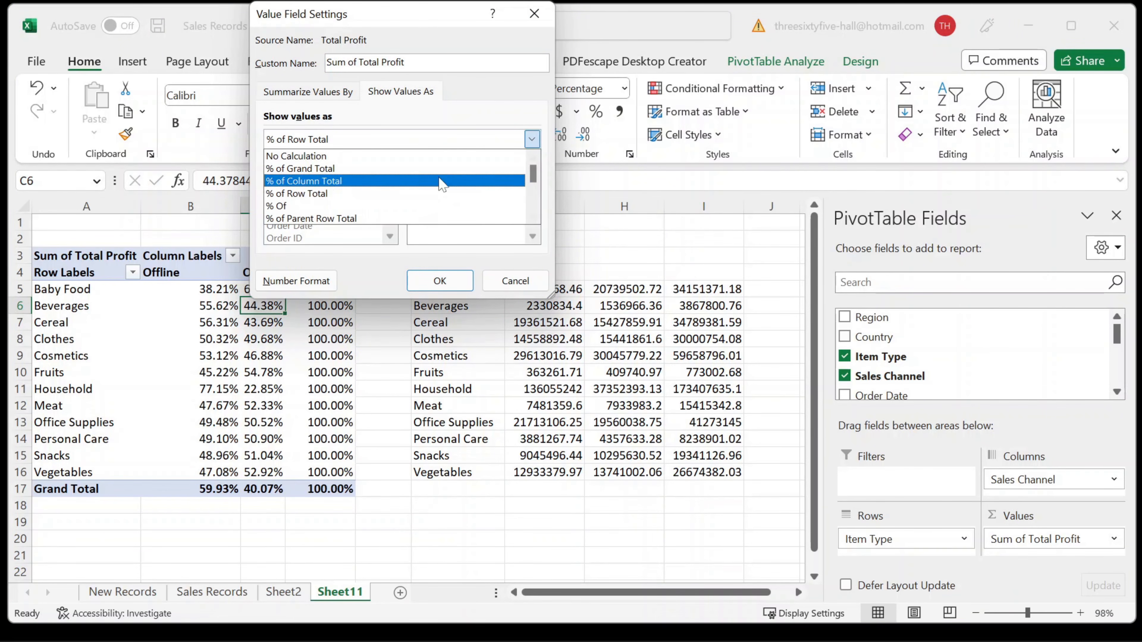
{"action": "left_click", "coordinate": [288, 182]}
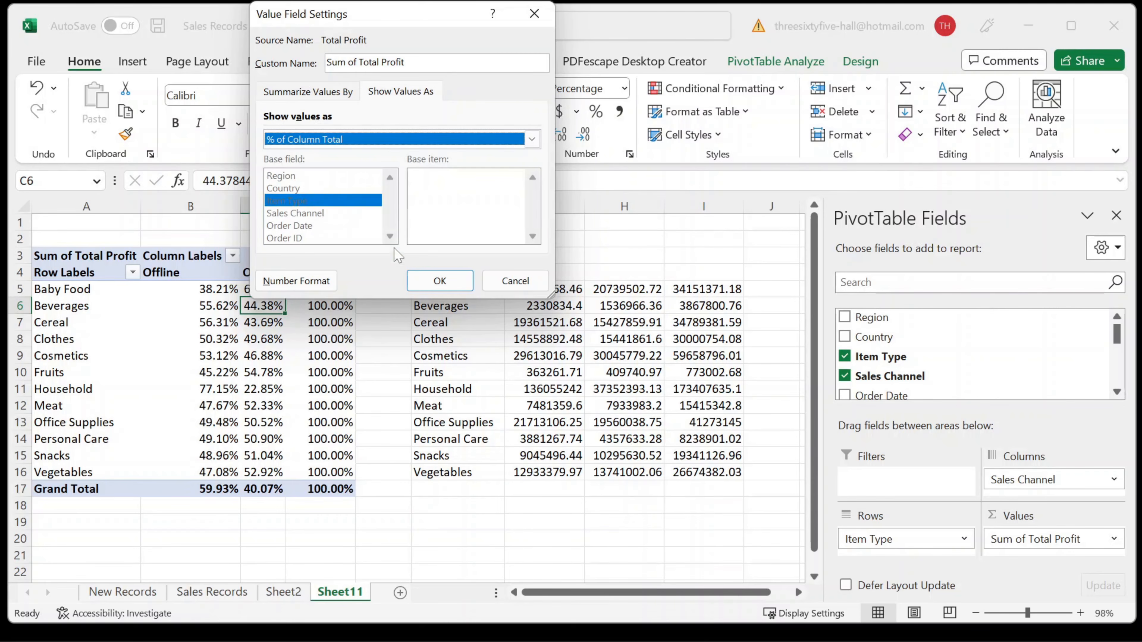
{"action": "left_click", "coordinate": [433, 279]}
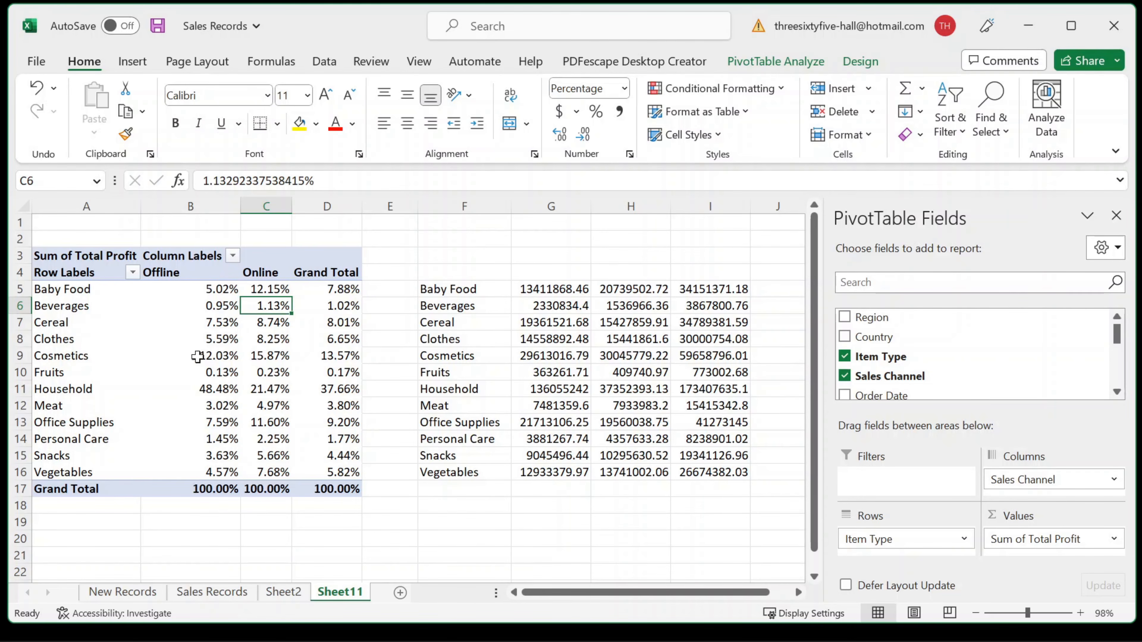
Step: Show the Sum of Total Profit values in the PivotTable as % of Grand Total
{"action": "left_click", "coordinate": [1101, 543]}
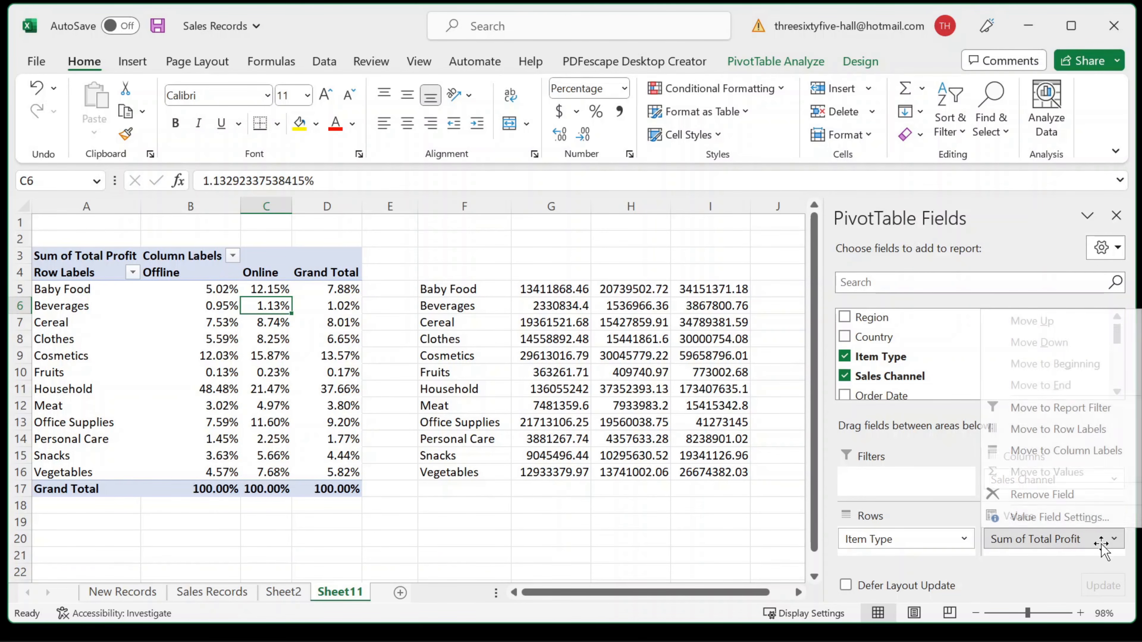
{"action": "left_click", "coordinate": [1082, 518]}
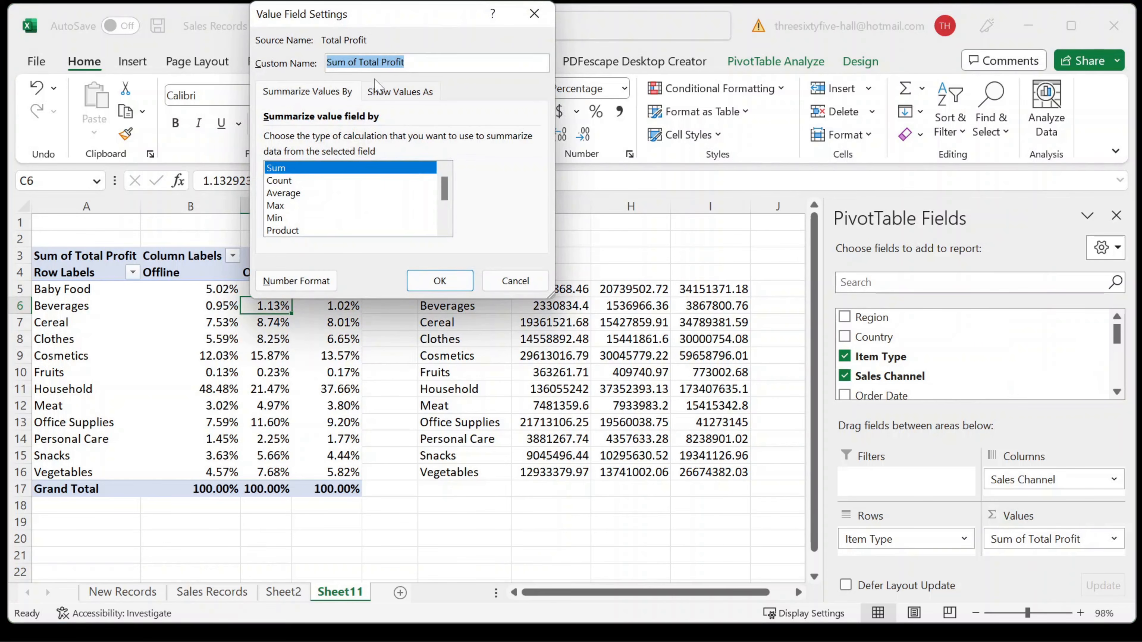
{"action": "left_click", "coordinate": [397, 95]}
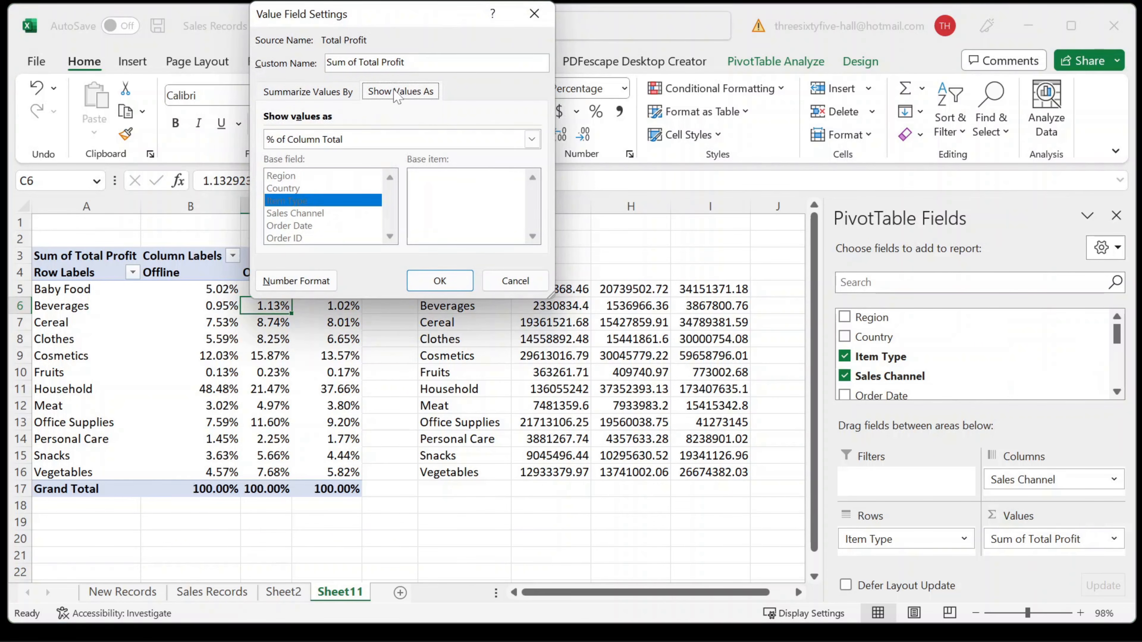
{"action": "left_click", "coordinate": [532, 140]}
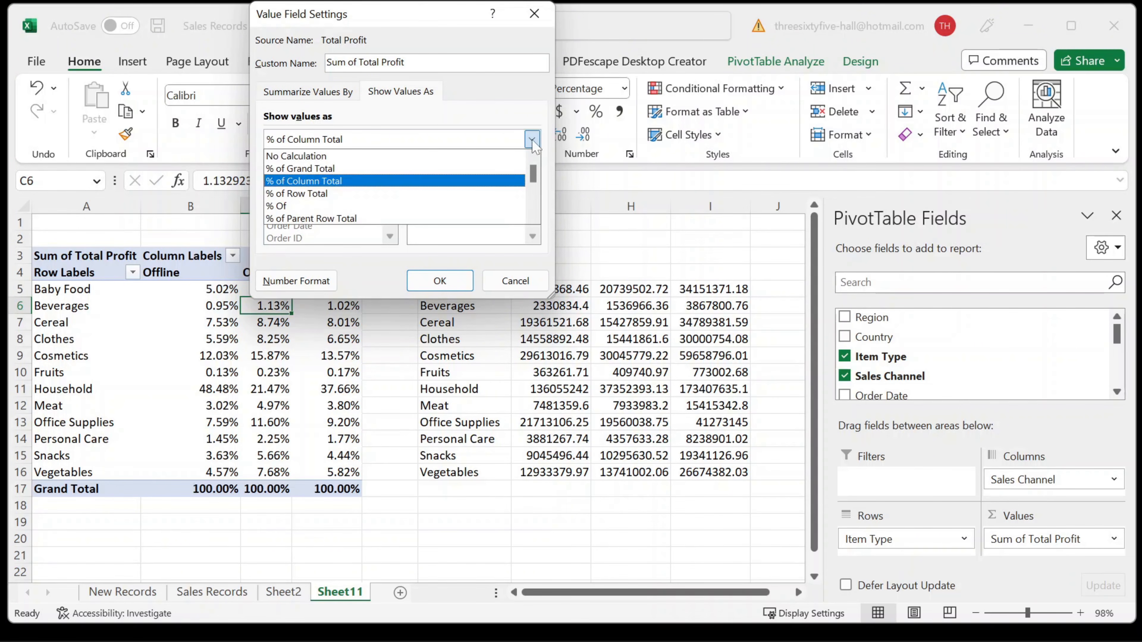
{"action": "left_click", "coordinate": [333, 169]}
{"action": "left_click", "coordinate": [439, 281]}
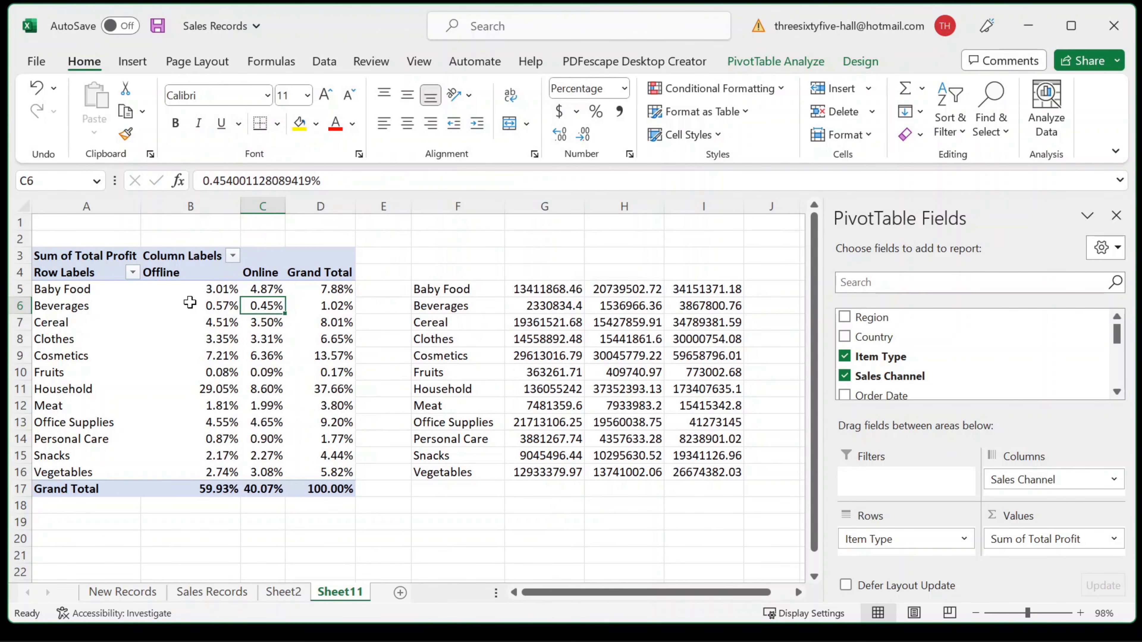
Step: Set how the Sum of Total Profit values are shown to No Calculation
{"action": "left_click", "coordinate": [1090, 538]}
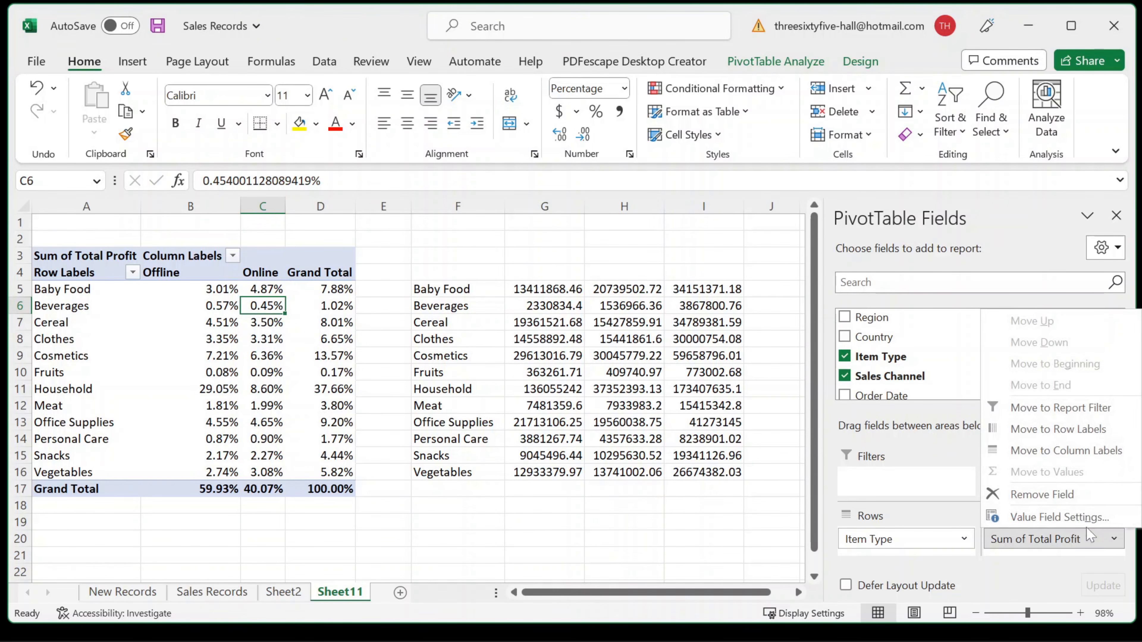
{"action": "left_click", "coordinate": [1073, 519]}
{"action": "left_click", "coordinate": [390, 95]}
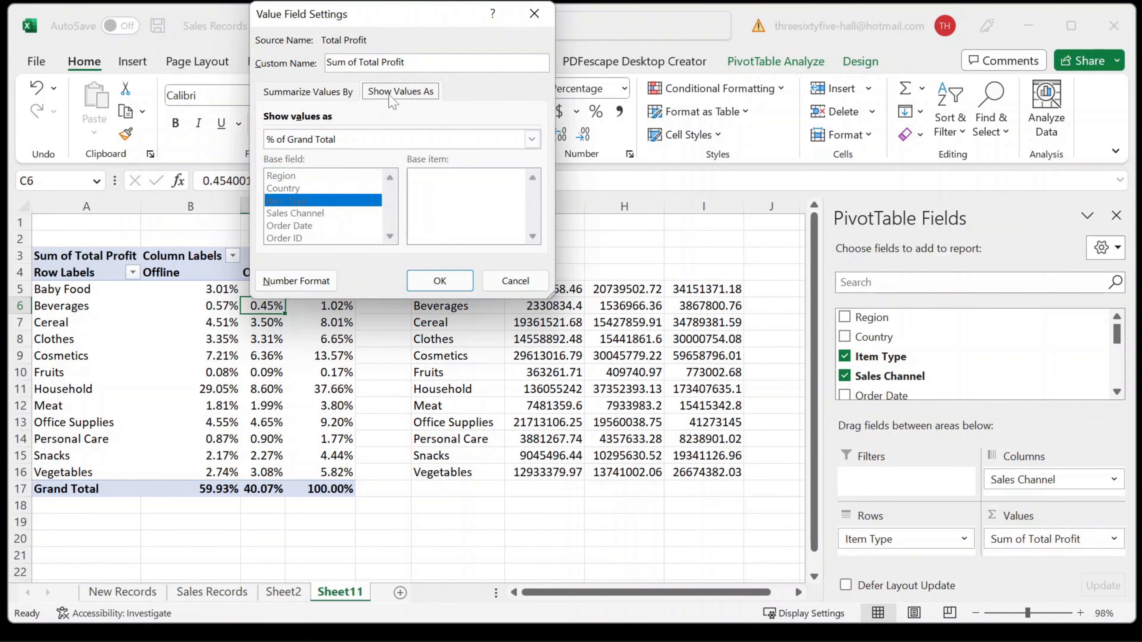
{"action": "left_click", "coordinate": [531, 138]}
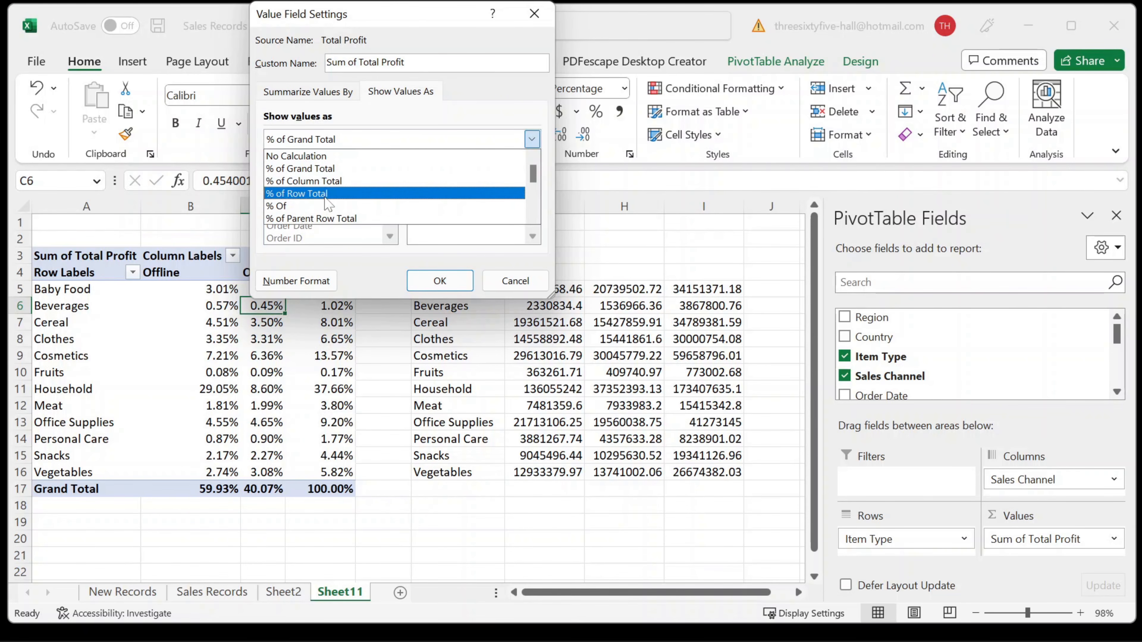
{"action": "left_click", "coordinate": [280, 157]}
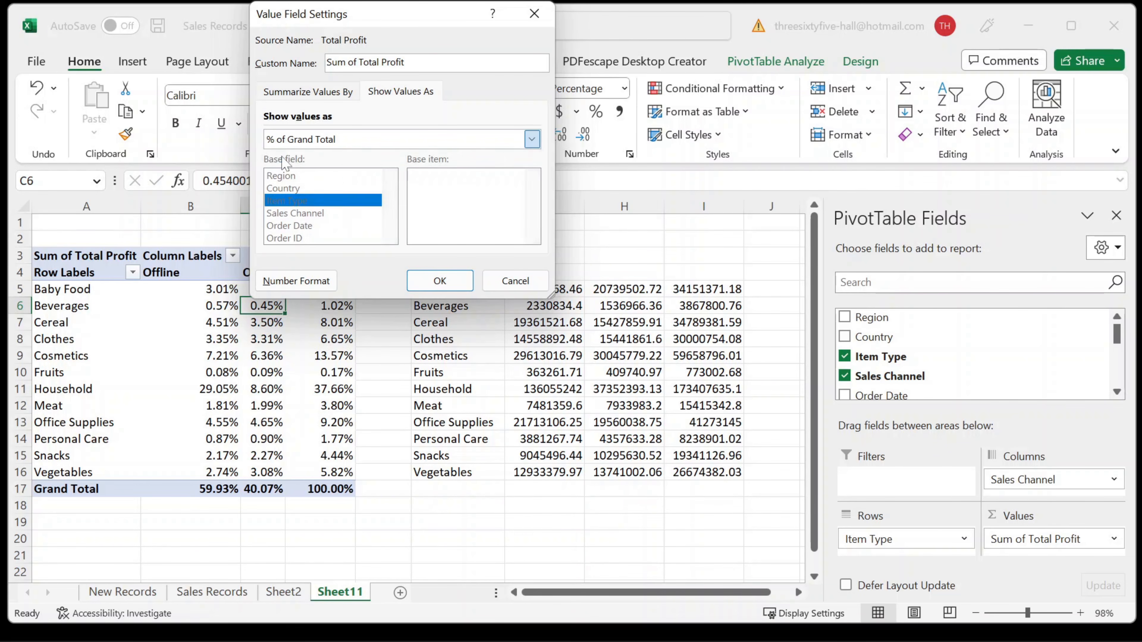
{"action": "left_click", "coordinate": [452, 276]}
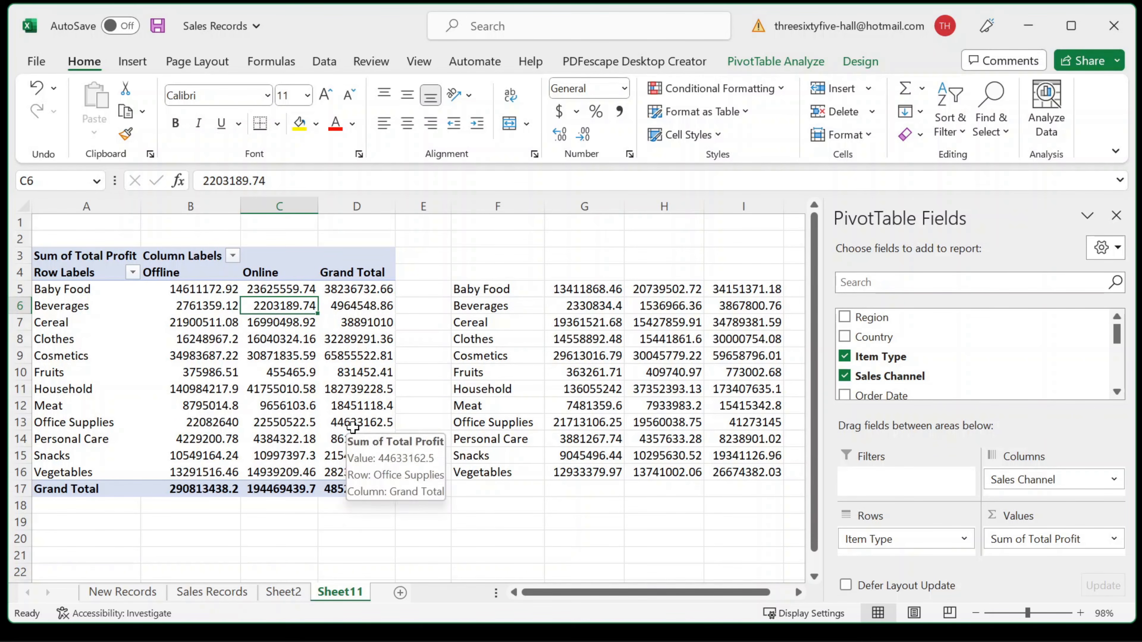
Step: Format the Sum of Total Profit value field as Currency with 0 decimal places and the $ symbol
{"action": "left_click", "coordinate": [231, 290]}
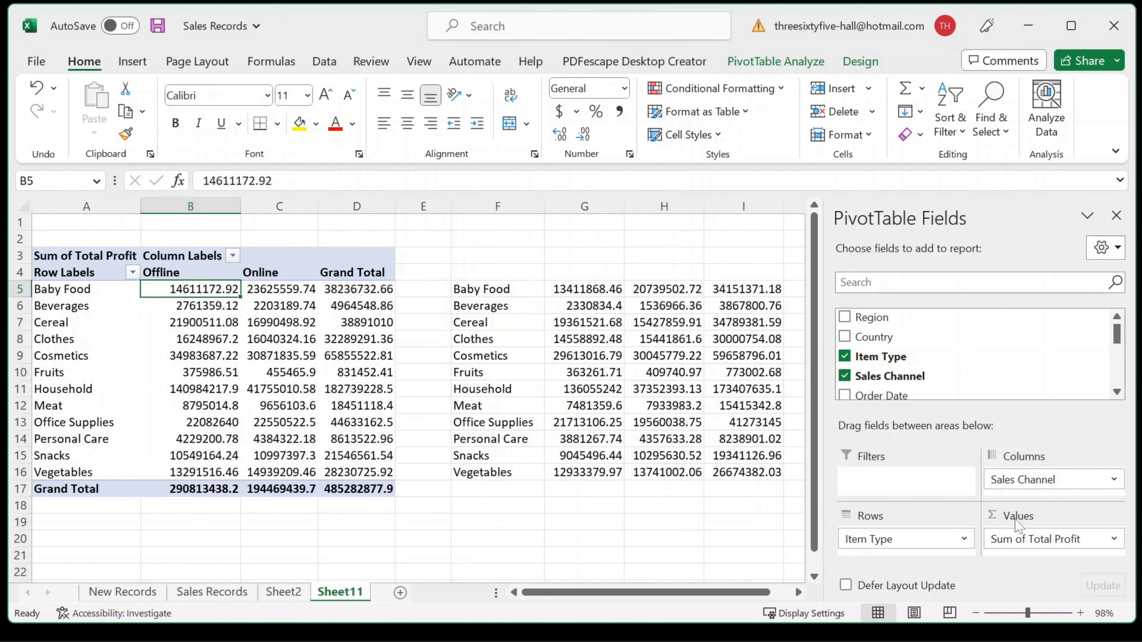
{"action": "left_click", "coordinate": [1112, 540]}
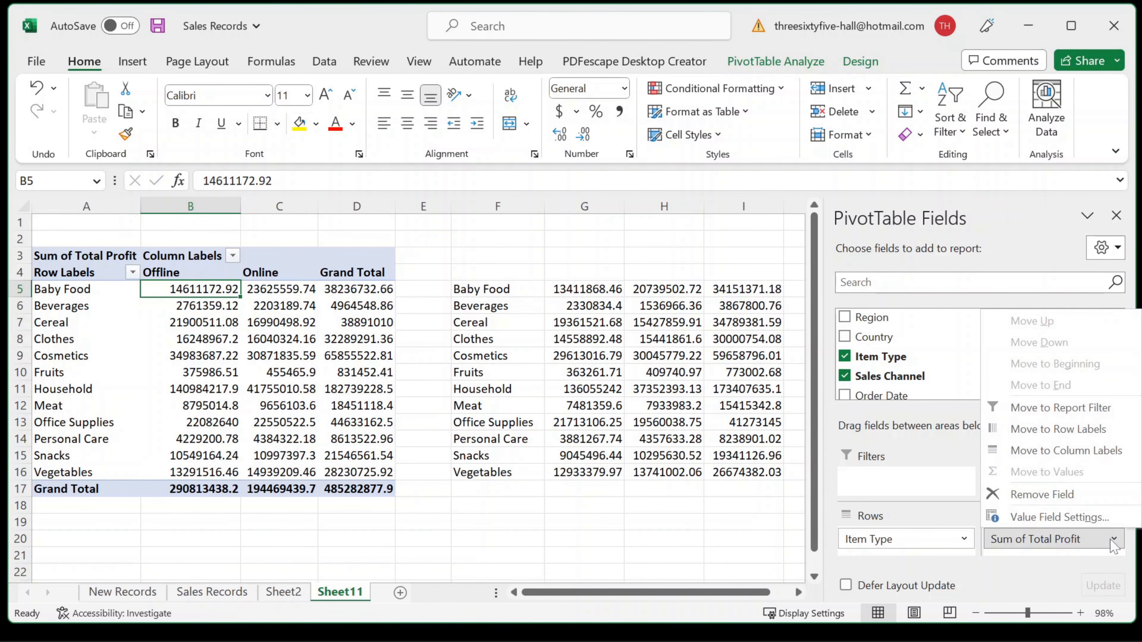
{"action": "left_click", "coordinate": [1069, 518]}
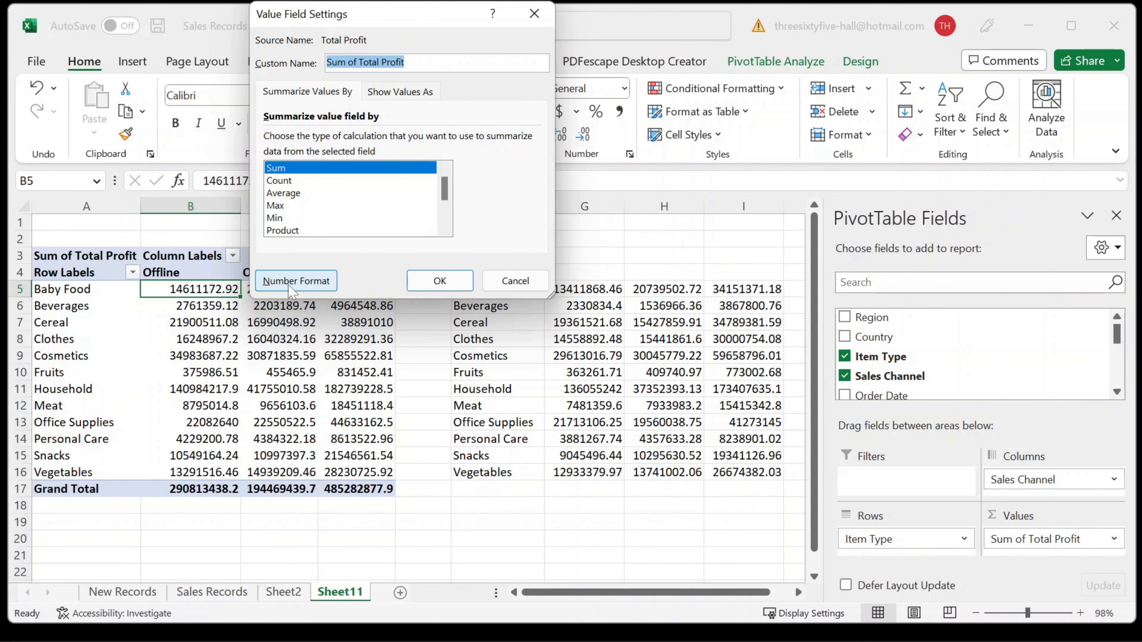
{"action": "left_click", "coordinate": [308, 288]}
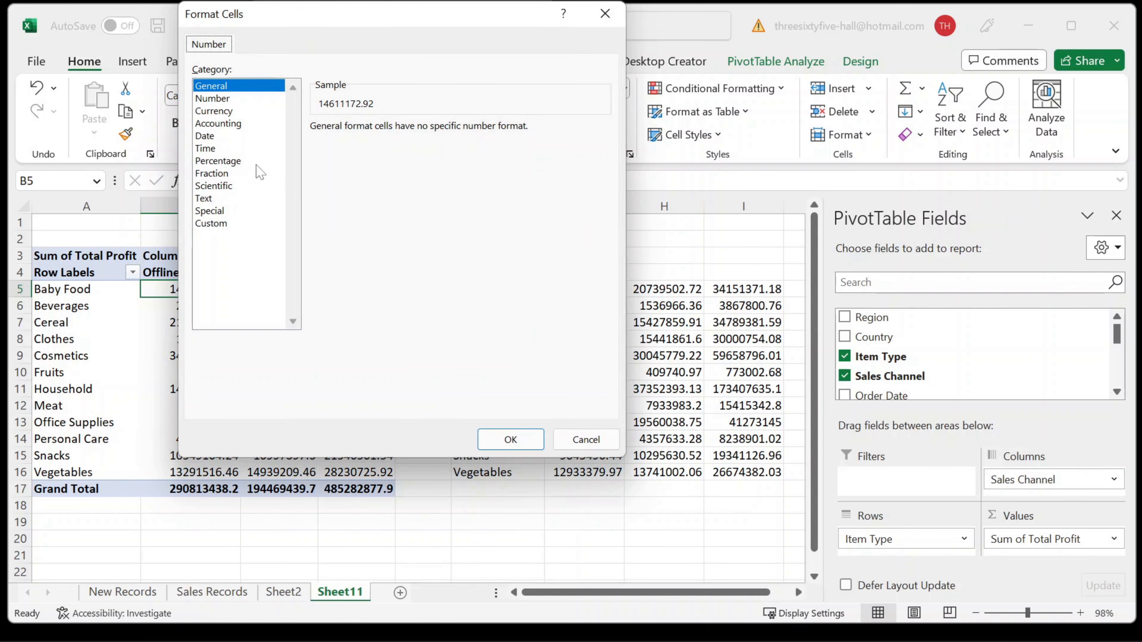
{"action": "left_click", "coordinate": [205, 112]}
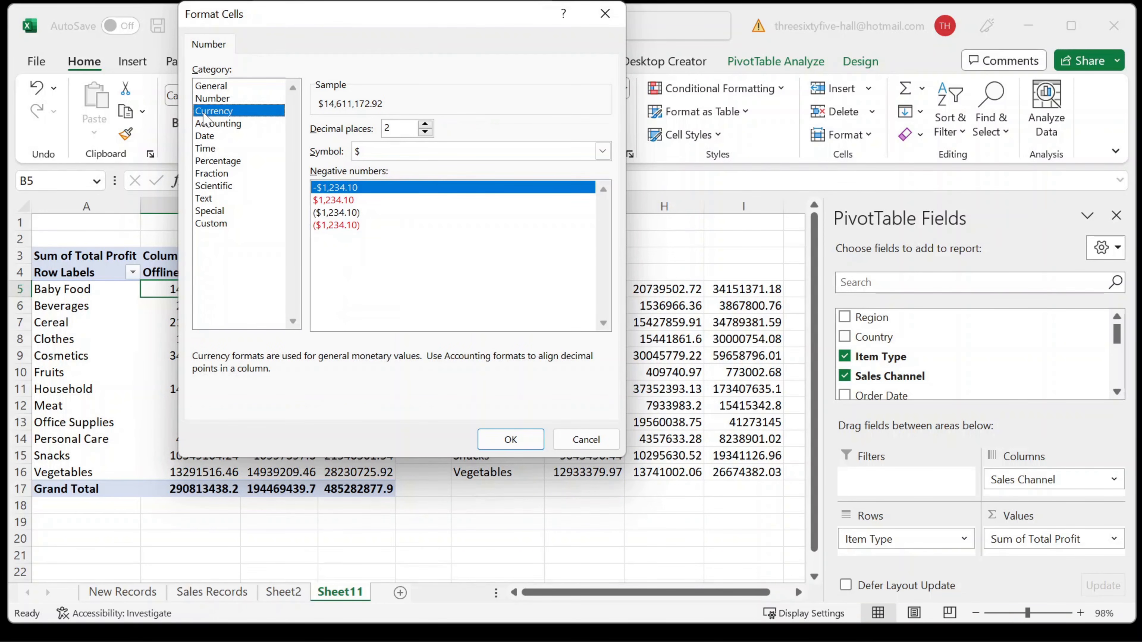
{"action": "left_click", "coordinate": [425, 132]}
{"action": "left_click", "coordinate": [424, 132]}
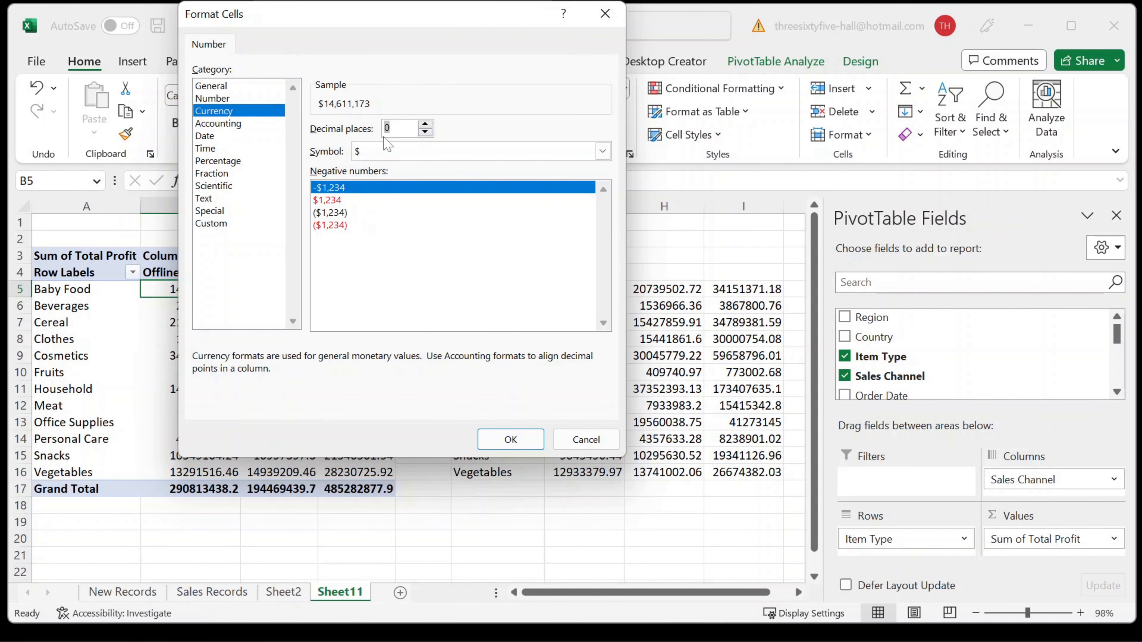
{"action": "left_click", "coordinate": [512, 440]}
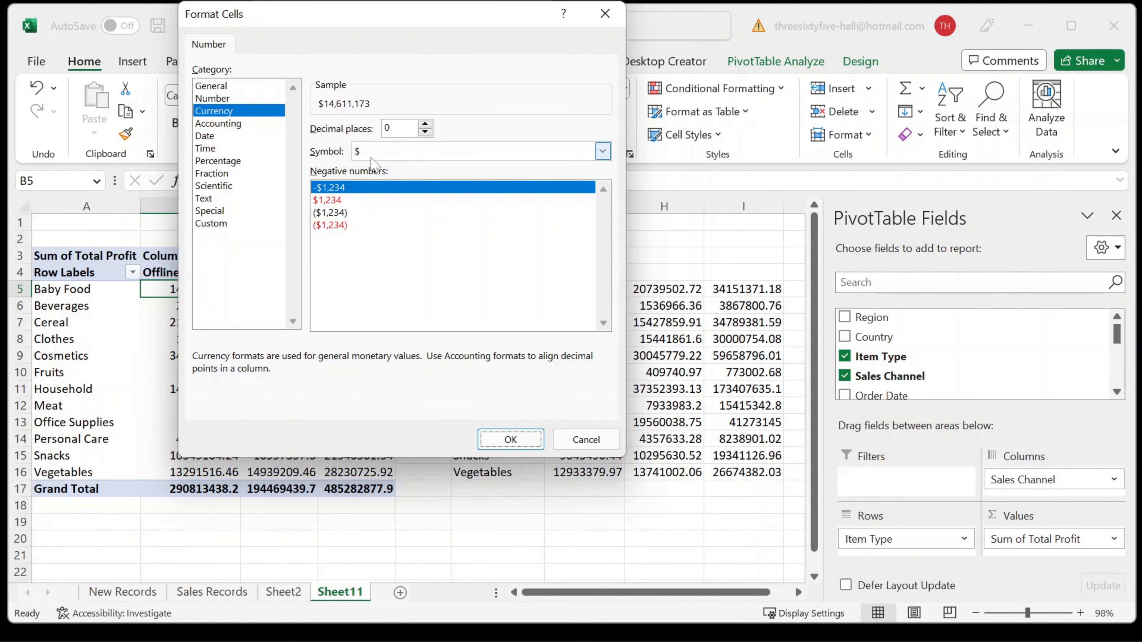
{"action": "left_click", "coordinate": [510, 440]}
{"action": "left_click", "coordinate": [448, 282]}
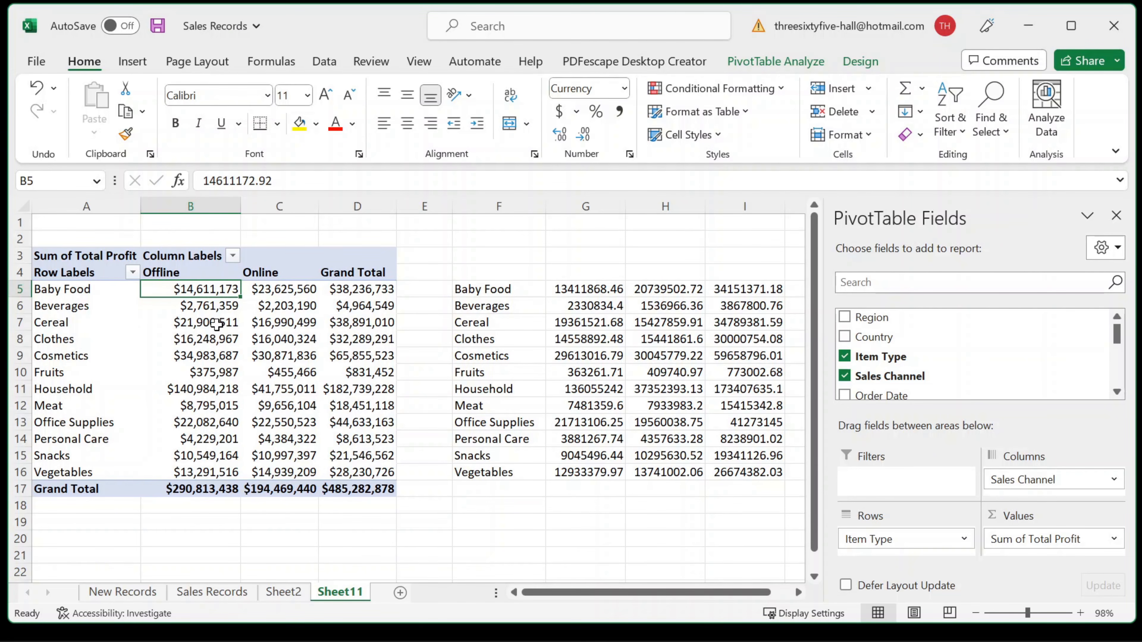
{"action": "mouse_move", "coordinate": [217, 324]}
{"action": "mouse_move", "coordinate": [201, 292]}
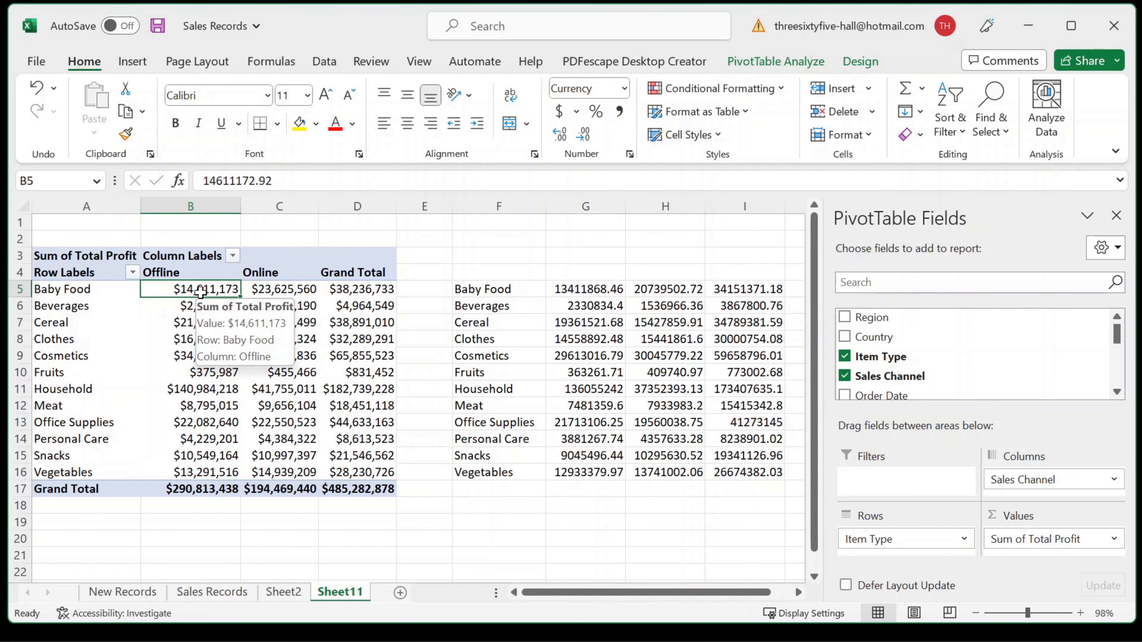